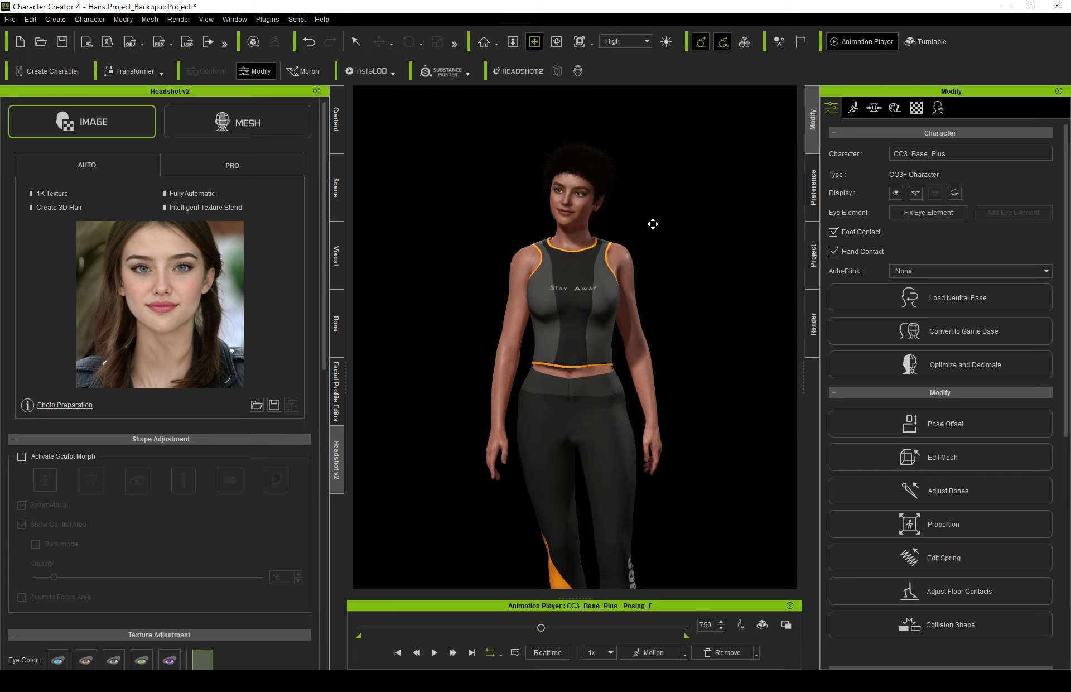
right_drag(646, 215, 559, 268)
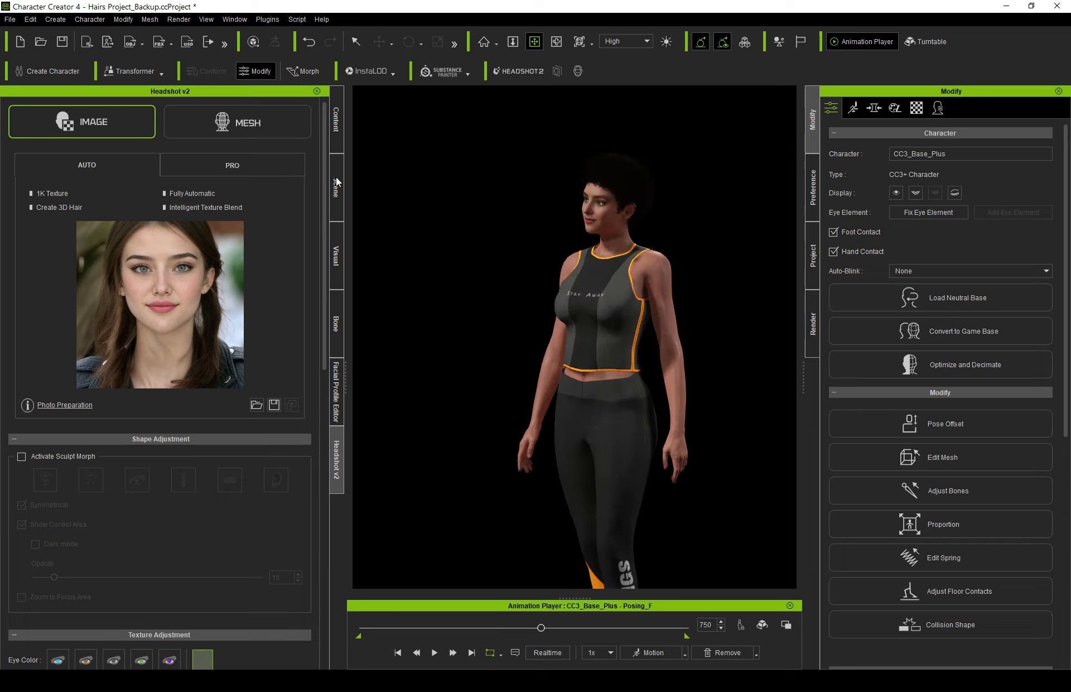
drag(580, 235, 552, 167)
right_drag(558, 179, 587, 220)
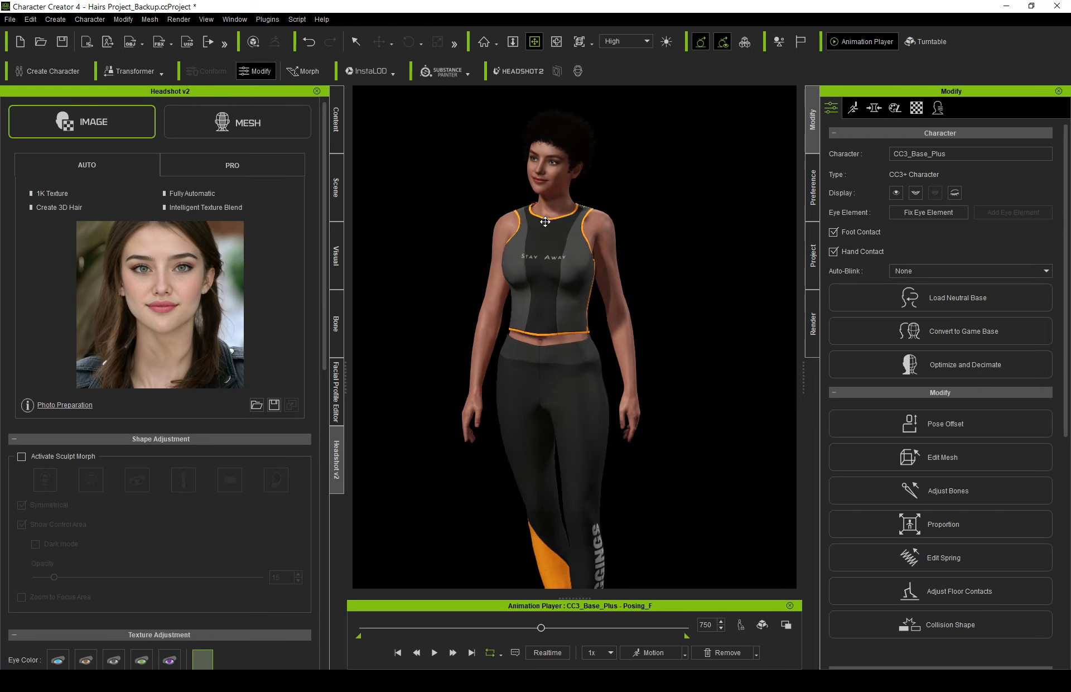
right_drag(504, 236, 593, 235)
drag(589, 235, 586, 253)
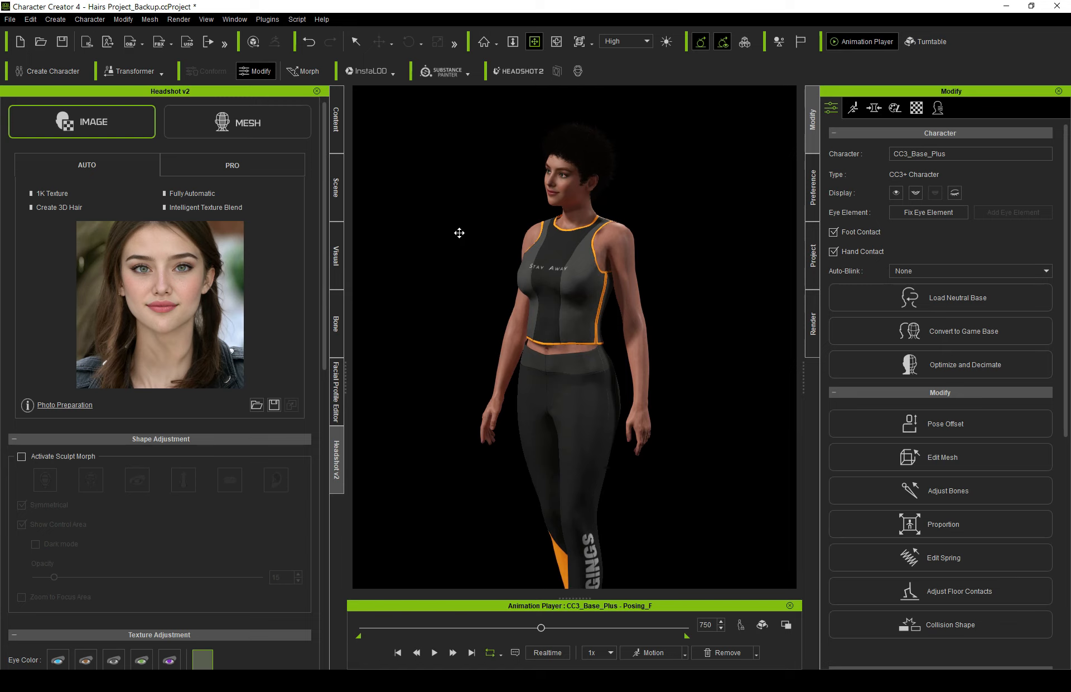
Step: Delete the Shirt Wavy Hairs object from the character and remove the character's motion
click(337, 186)
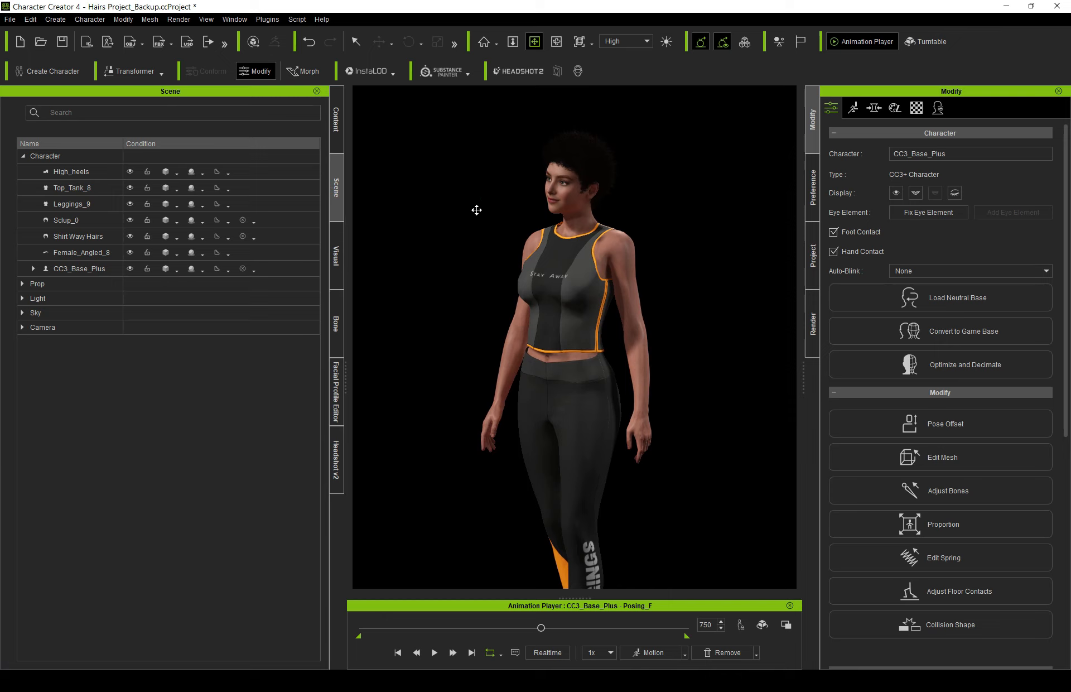
key(q)
click(572, 146)
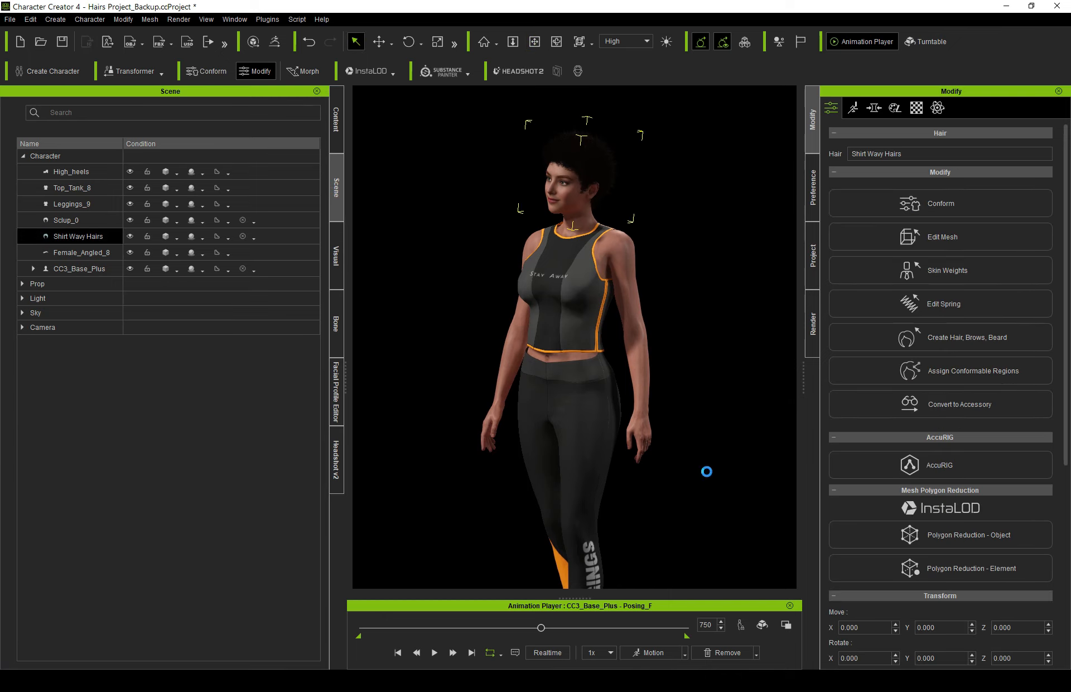
key(Delete)
click(729, 651)
click(734, 580)
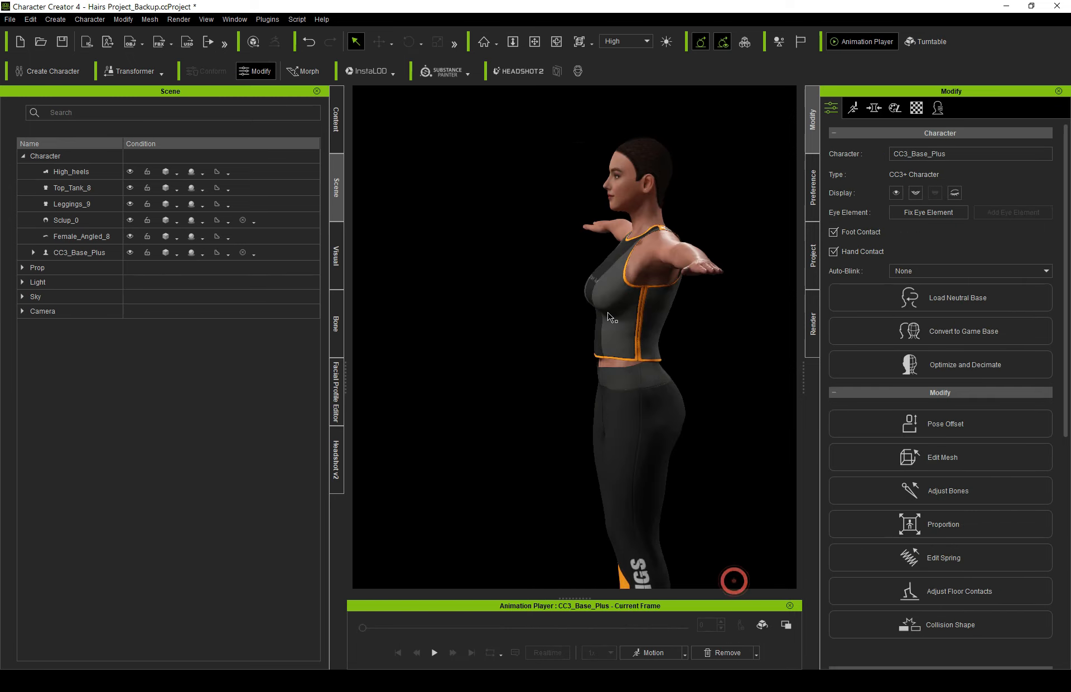
Step: Examine the character's head and upper body closely from the front and from three-quarter angles
click(534, 42)
drag(754, 356, 667, 354)
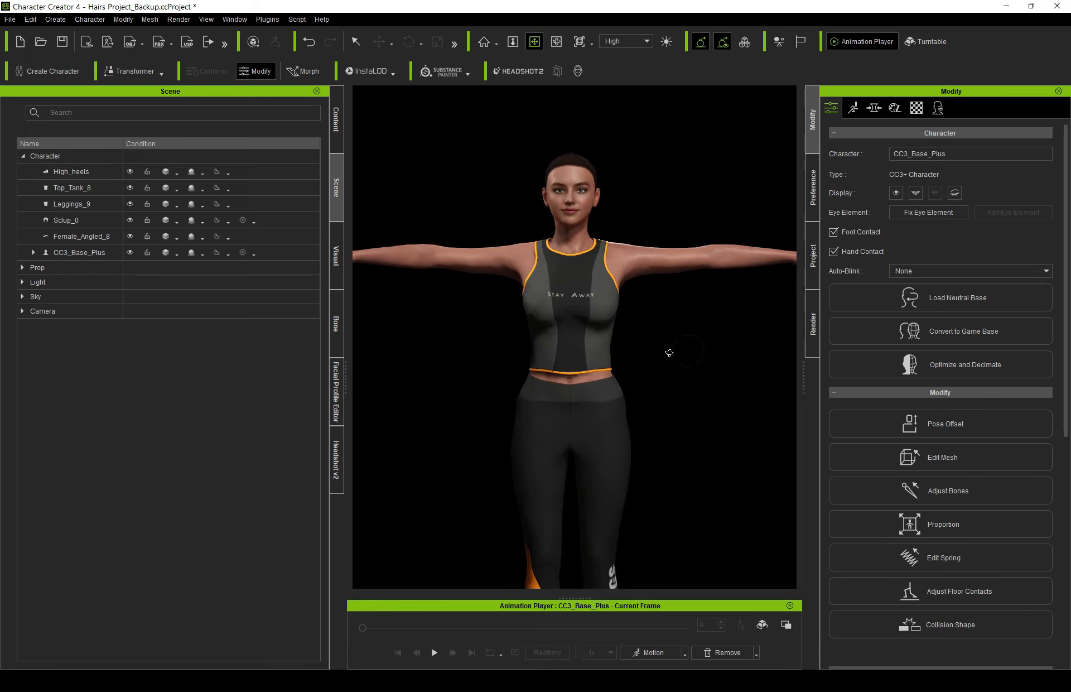
right_drag(630, 287, 624, 327)
scroll(624, 327, up, 4)
drag(602, 340, 583, 502)
right_drag(535, 407, 475, 410)
drag(558, 392, 574, 374)
right_drag(656, 390, 592, 408)
drag(581, 358, 524, 343)
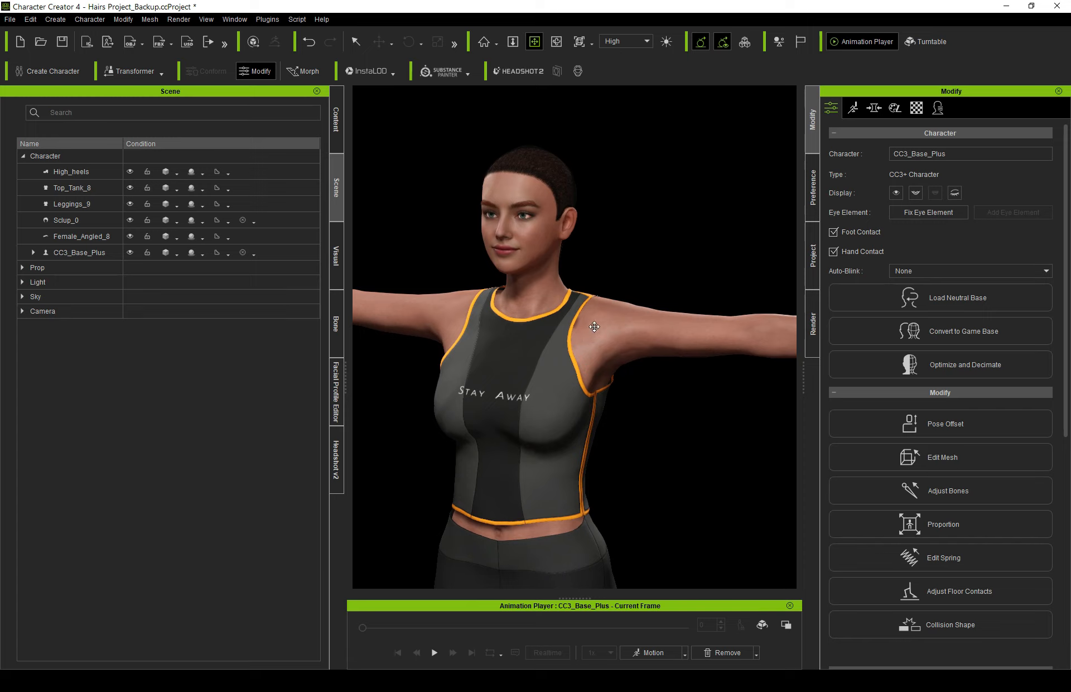
right_drag(593, 313, 644, 365)
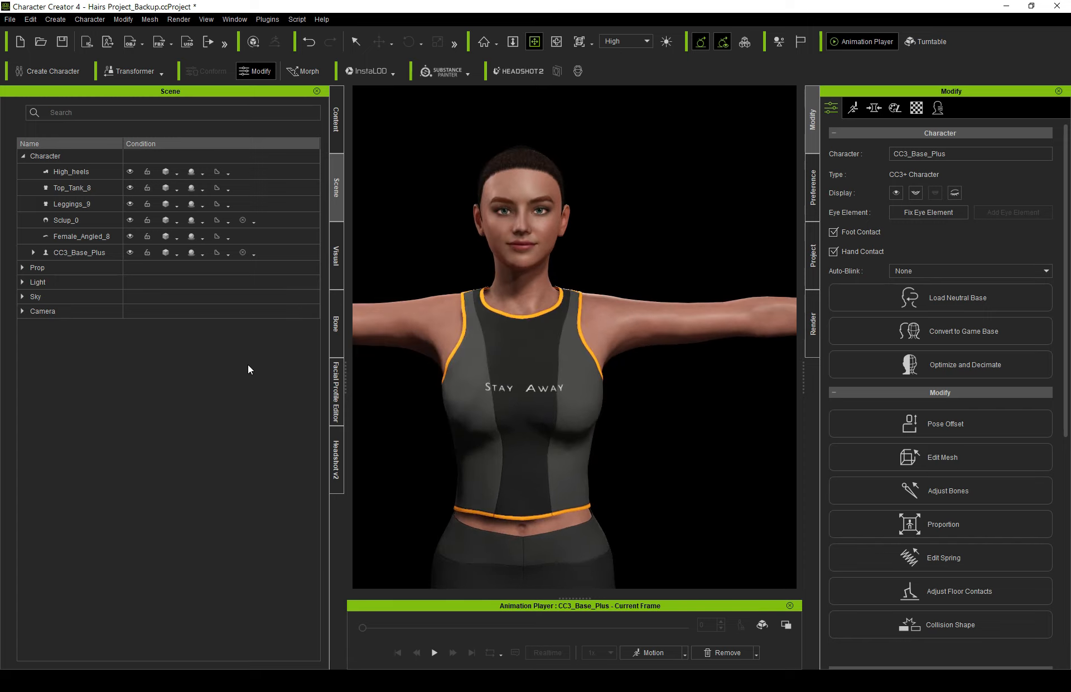
Step: Send all of the character's meshes to ZBrush through GoZ with the Create template in A-Pose
click(40, 156)
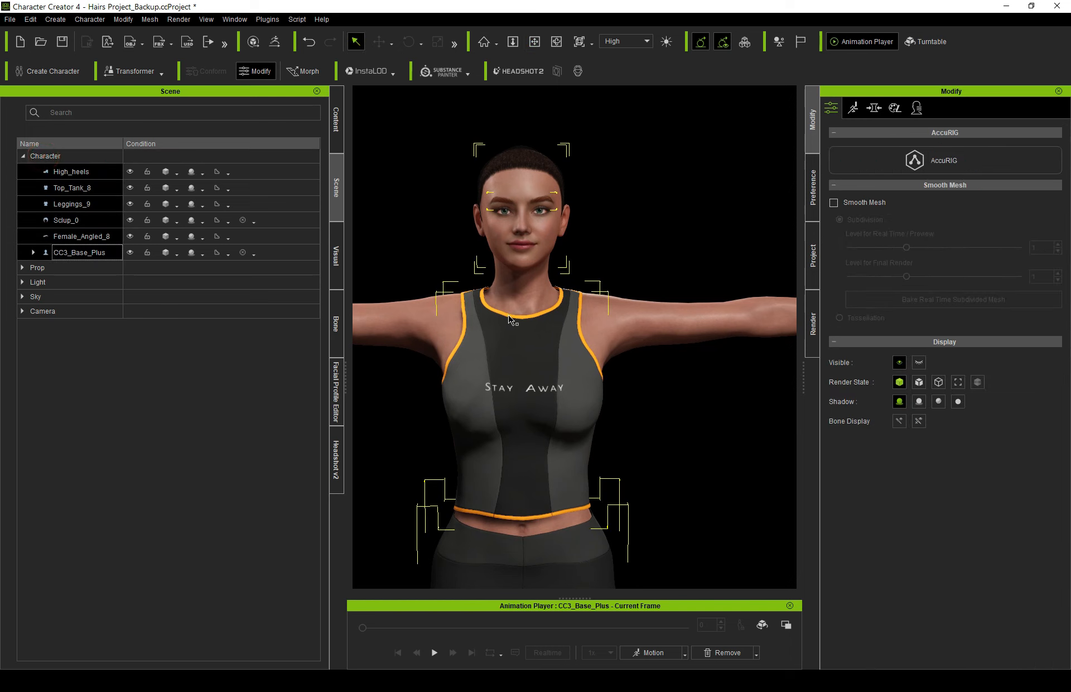
click(57, 156)
click(274, 43)
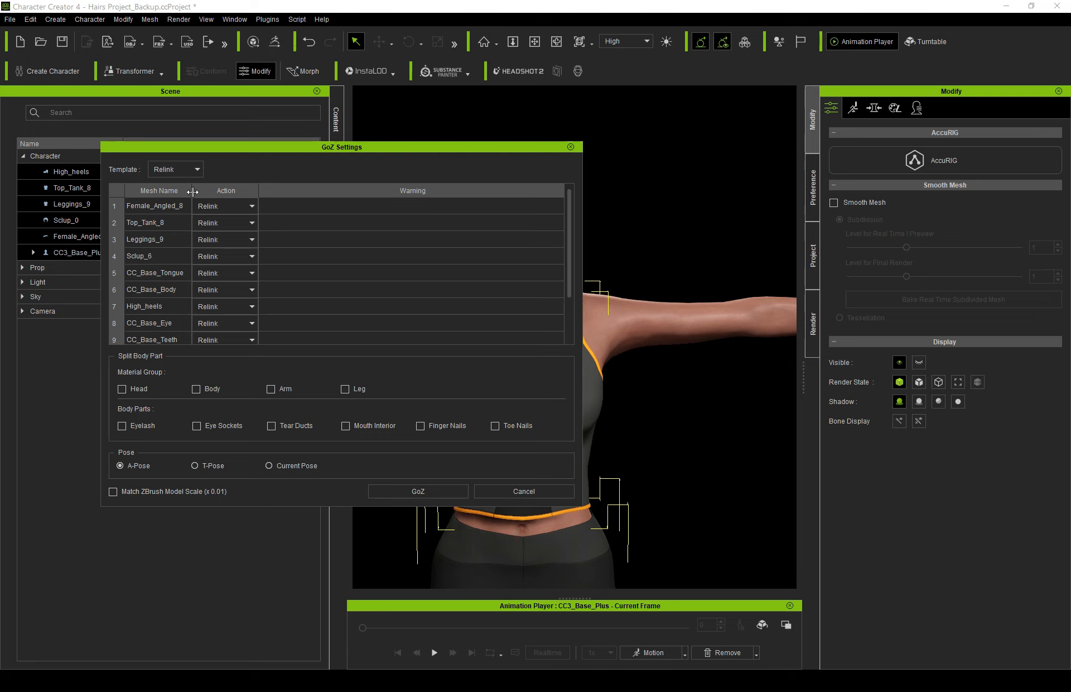
click(180, 172)
click(172, 184)
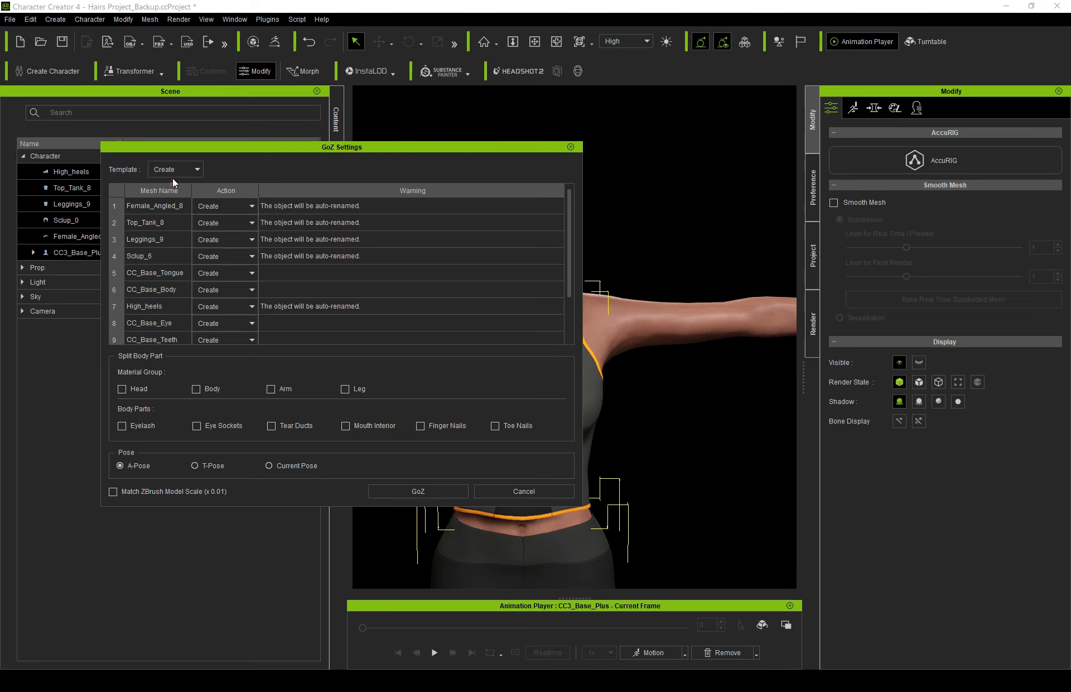
click(434, 491)
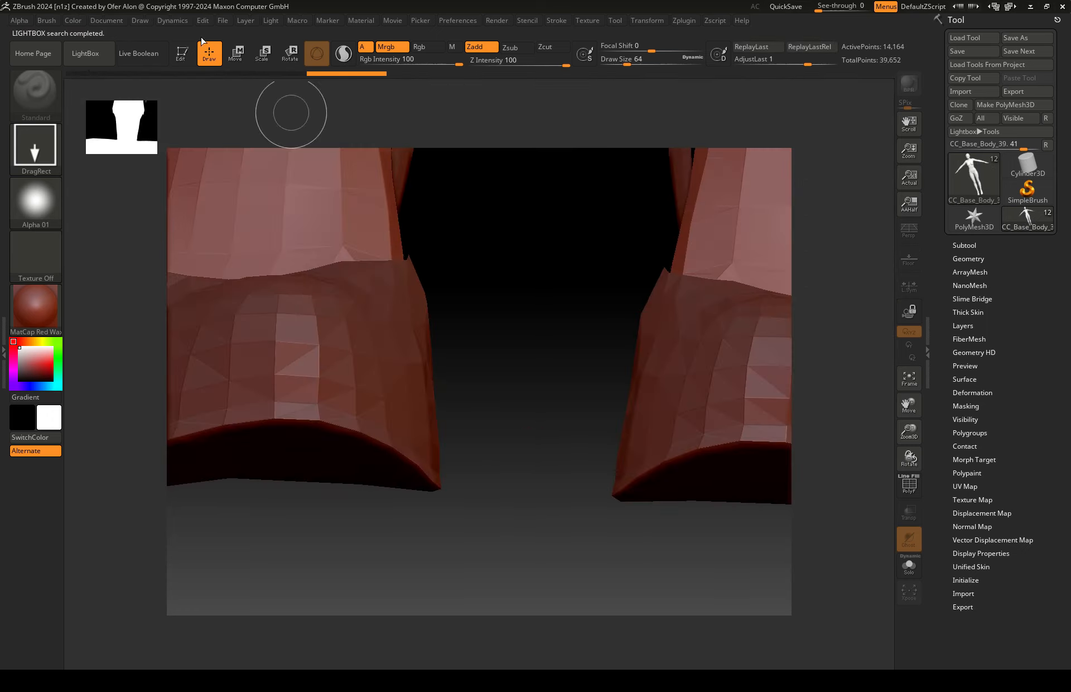
Step: Frame the imported model, and set Max Brush Size to 5000 and Dynamic Brush Scale to about 24.4 in the drawing preferences
click(910, 379)
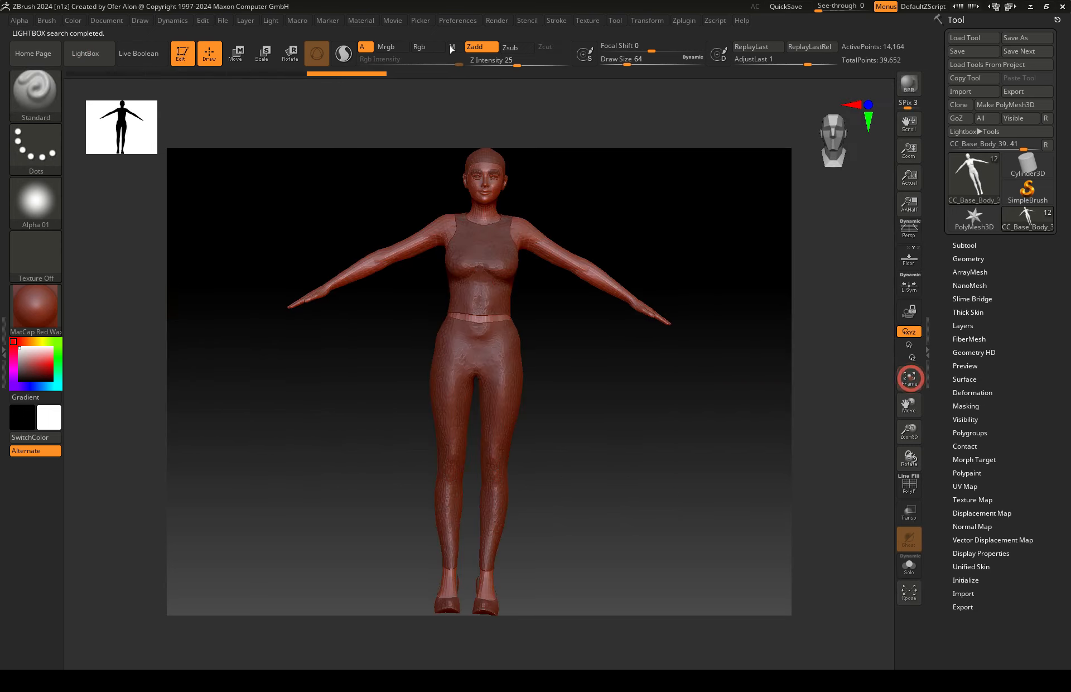
drag(506, 203, 499, 191)
click(457, 21)
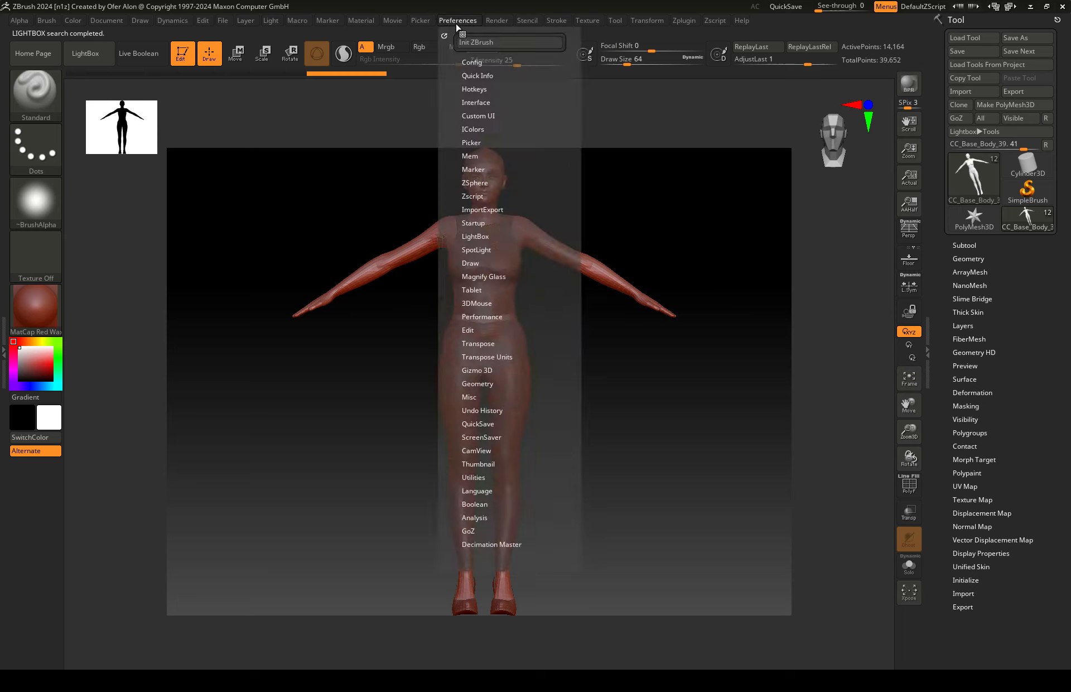
click(470, 262)
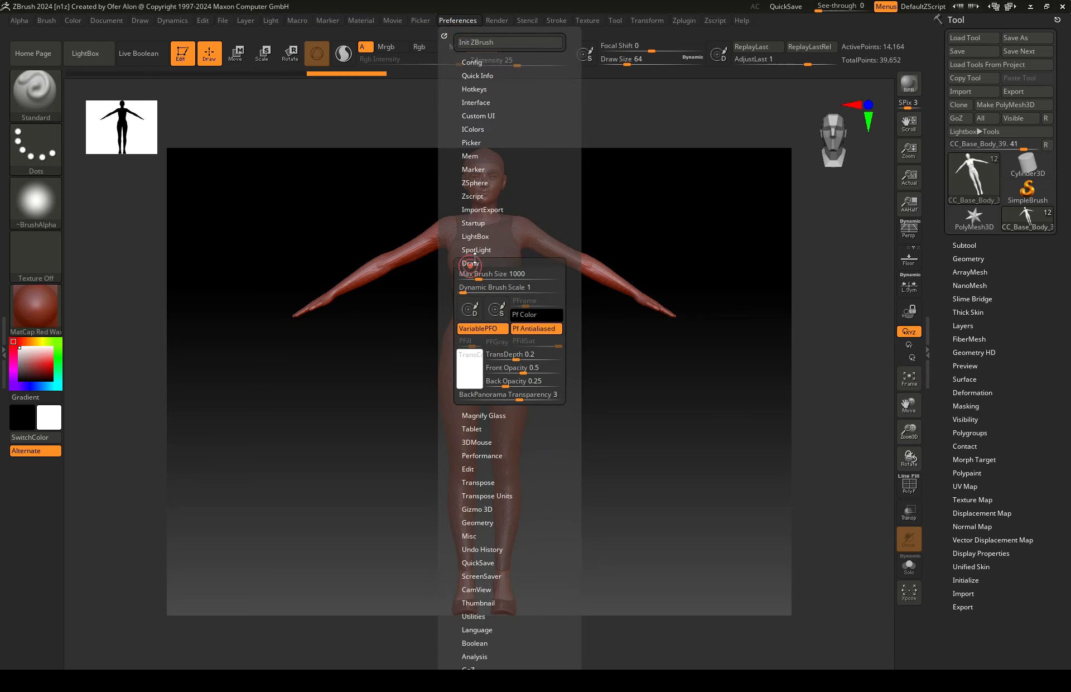
drag(479, 277, 564, 281)
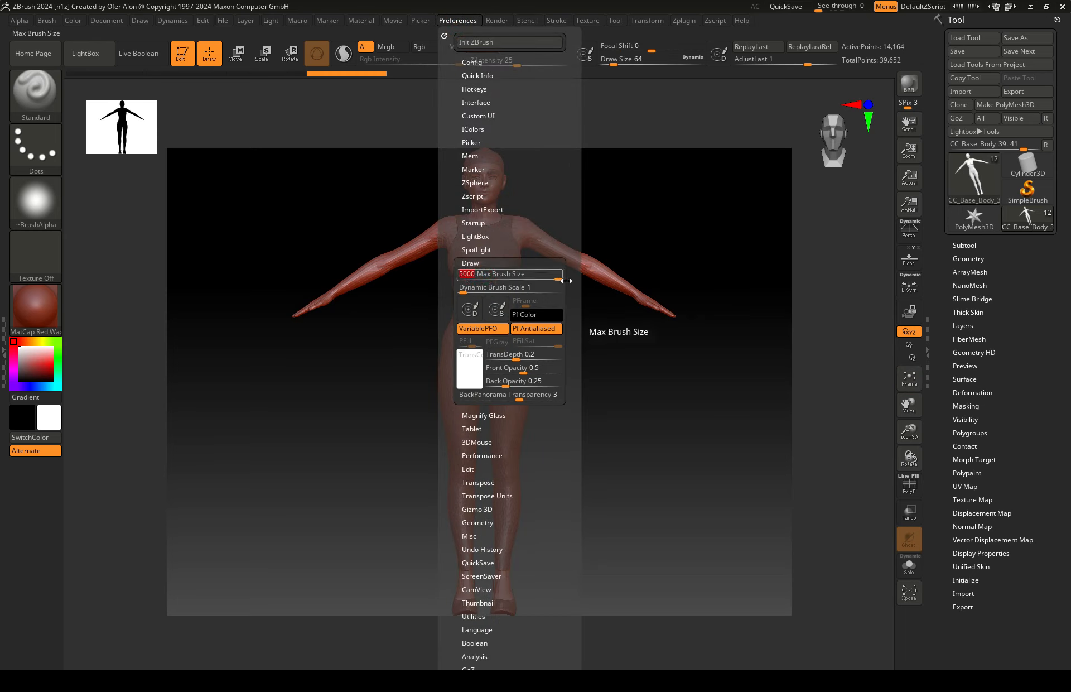
click(509, 288)
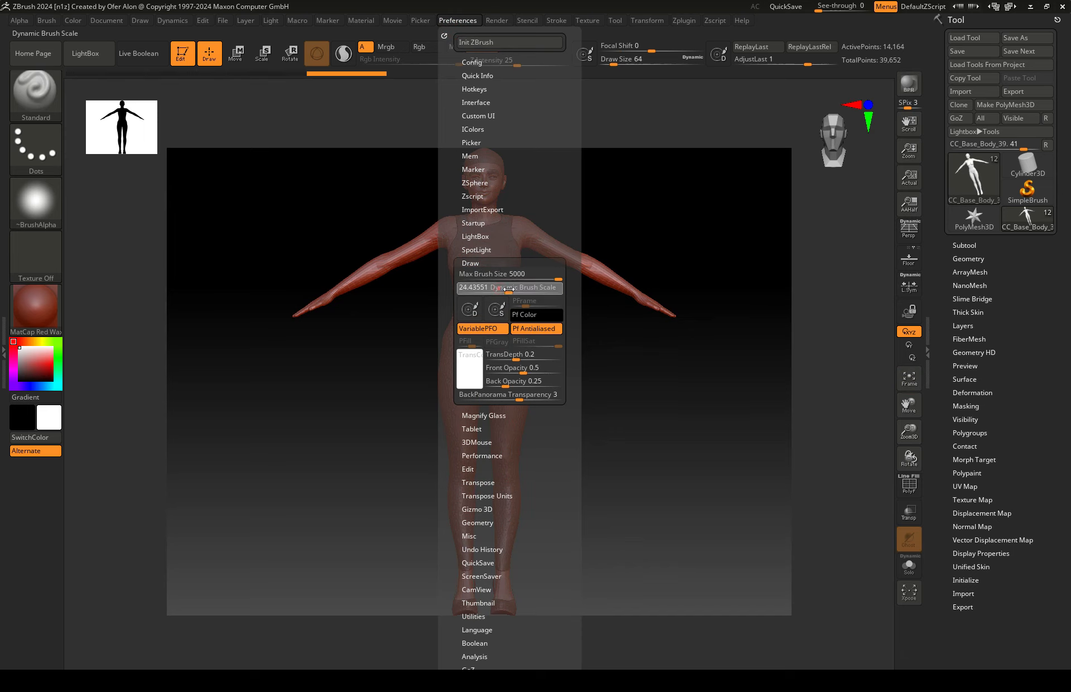
Step: Make the scalp cap mesh on the head the active subtool and subdivide it once
mouse_move(543, 212)
ctrl+right_down()
mouse_move(512, 345)
mouse_move(516, 563)
ctrl+right_up()
alt+click(492, 264)
right_click(492, 268)
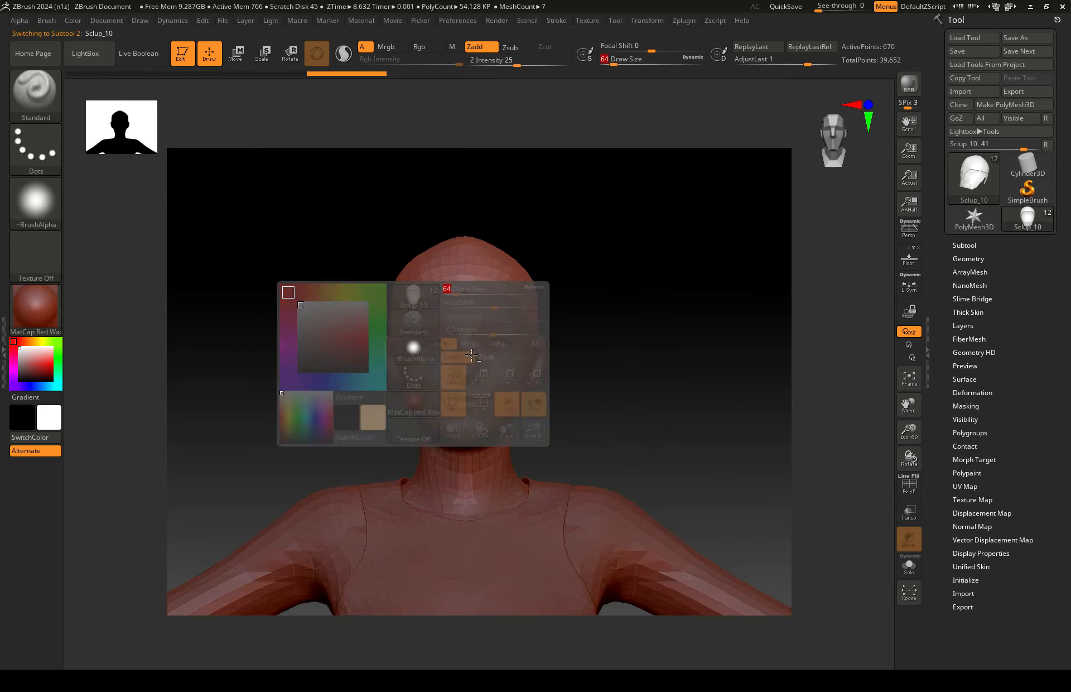
ctrl+right_drag(494, 270, 483, 357)
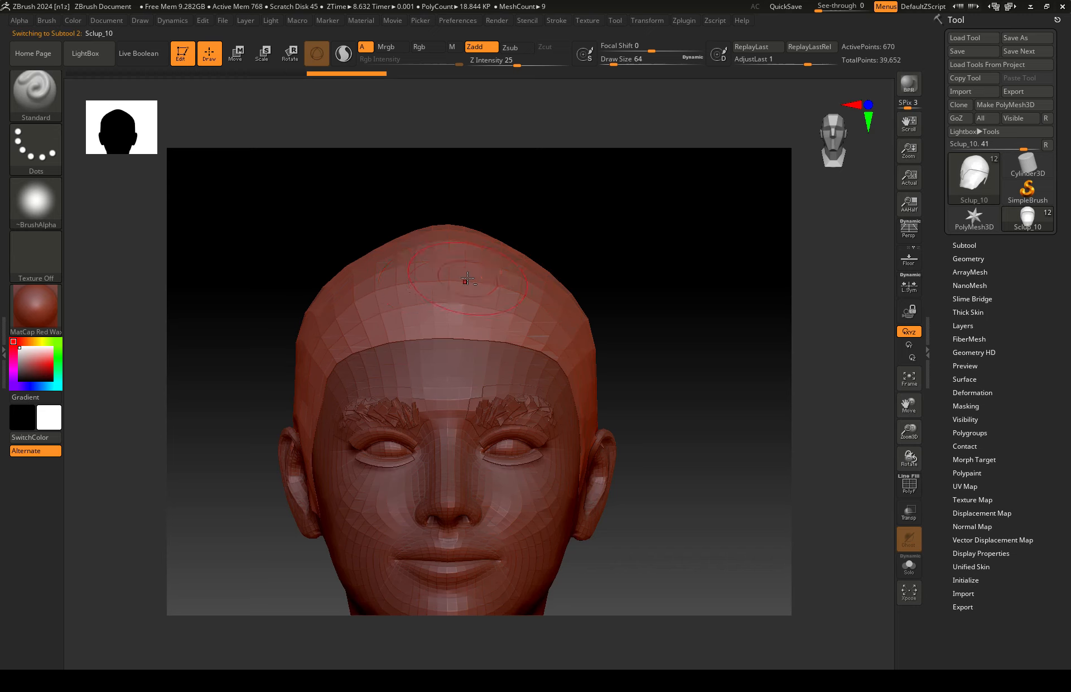
right_drag(421, 421, 470, 420)
alt+click(397, 385)
right_drag(399, 383, 665, 288)
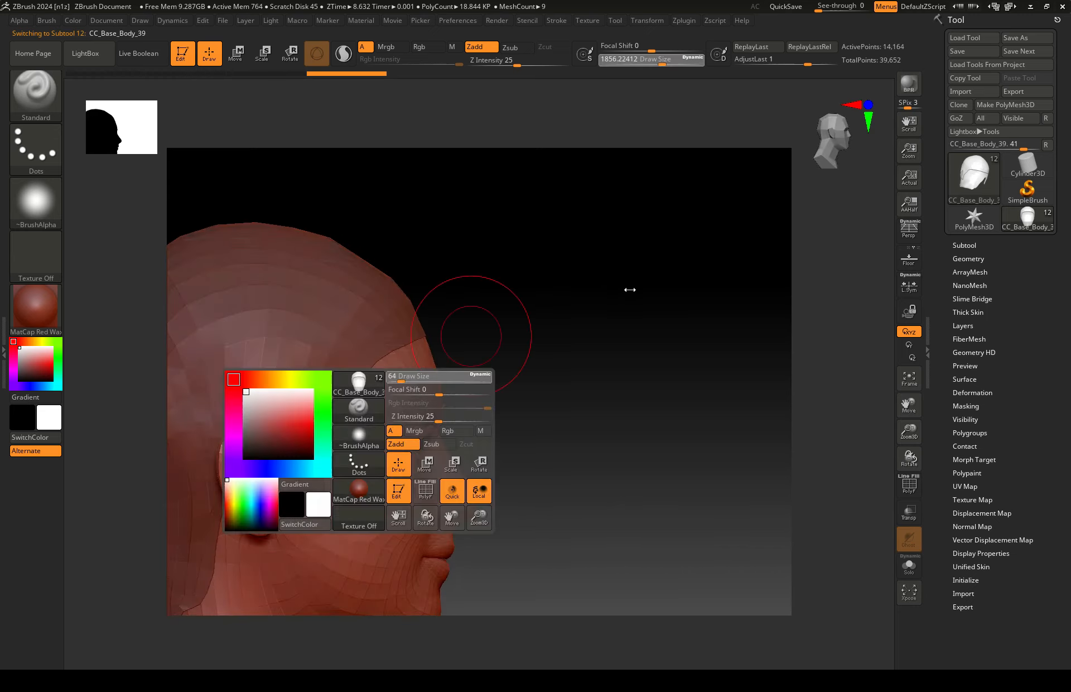
right_drag(381, 297, 379, 312)
mouse_move(374, 362)
ctrl+right_down()
mouse_move(415, 371)
mouse_move(419, 298)
mouse_move(584, 275)
mouse_move(584, 260)
ctrl+right_up()
alt+click(531, 306)
right_drag(531, 305, 618, 330)
key(ctrl+d)
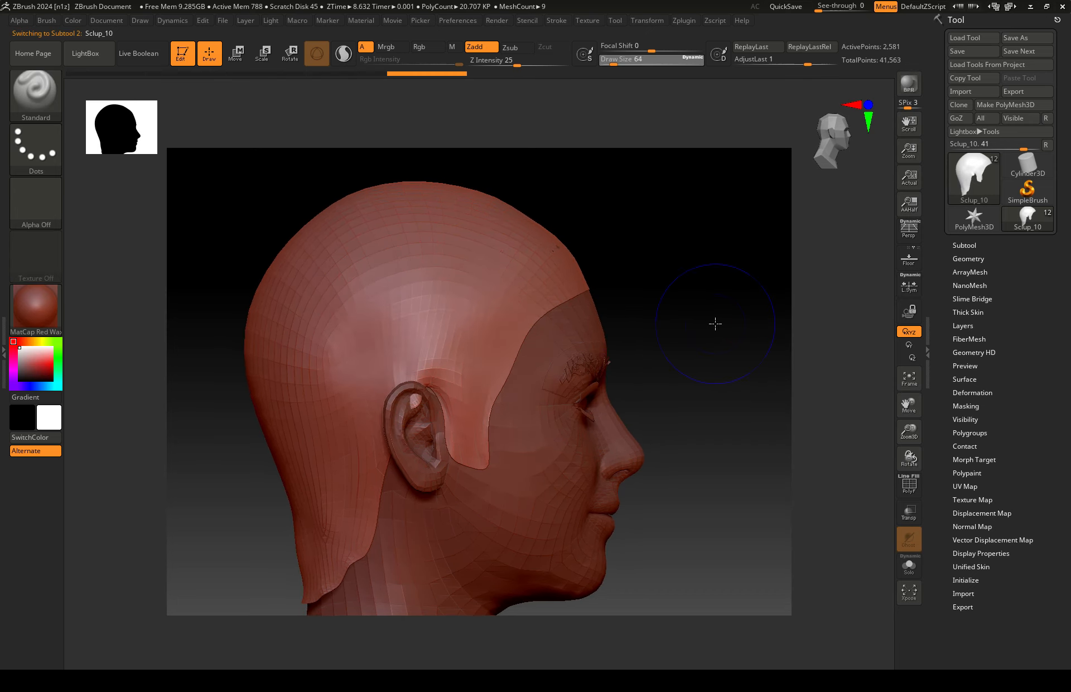
Step: Set the brush's Draw Size to about 25 and mask the entire scalp mesh
key(space)
drag(696, 258, 692, 261)
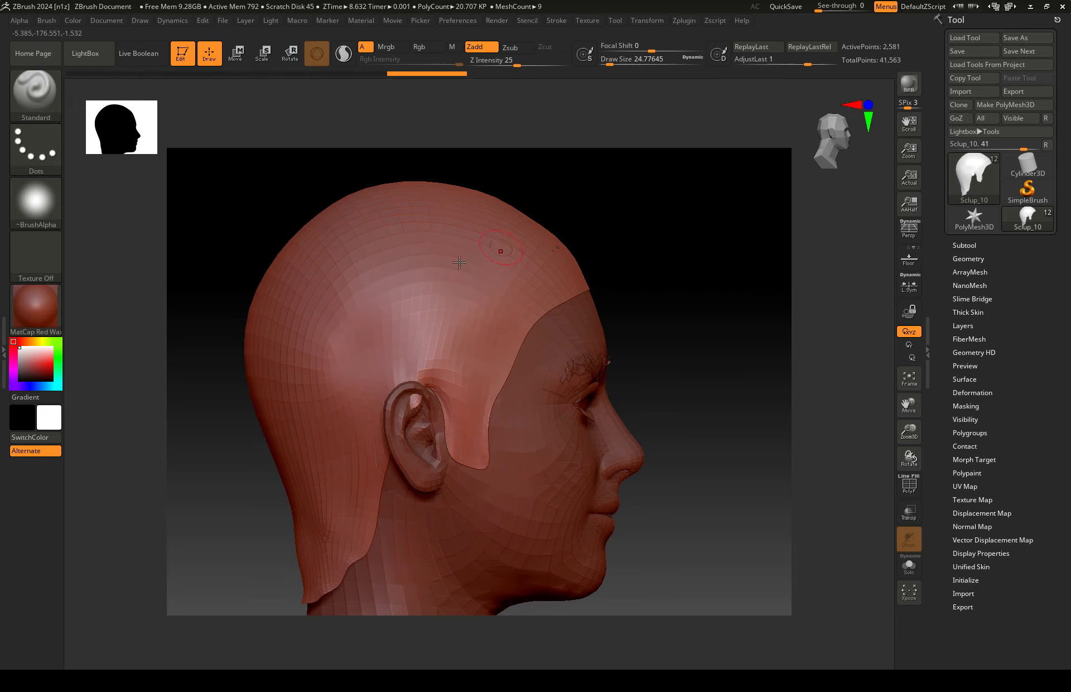
shift+drag(664, 262, 485, 268)
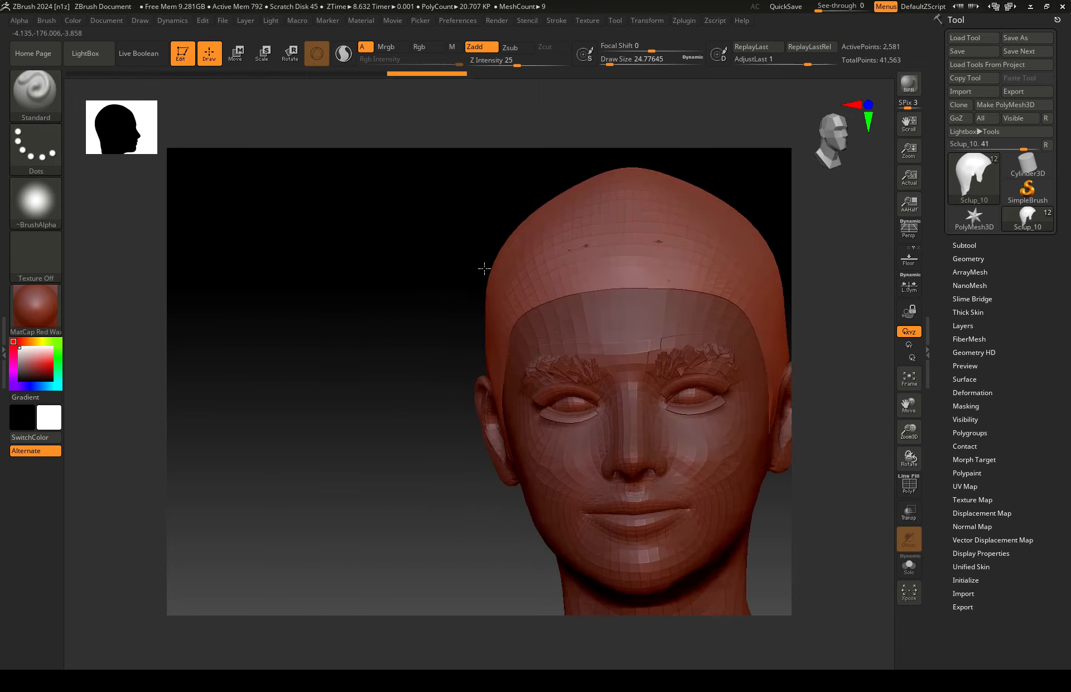
mouse_move(449, 265)
mouse_down()
mouse_move(611, 260)
mouse_move(494, 240)
mouse_up()
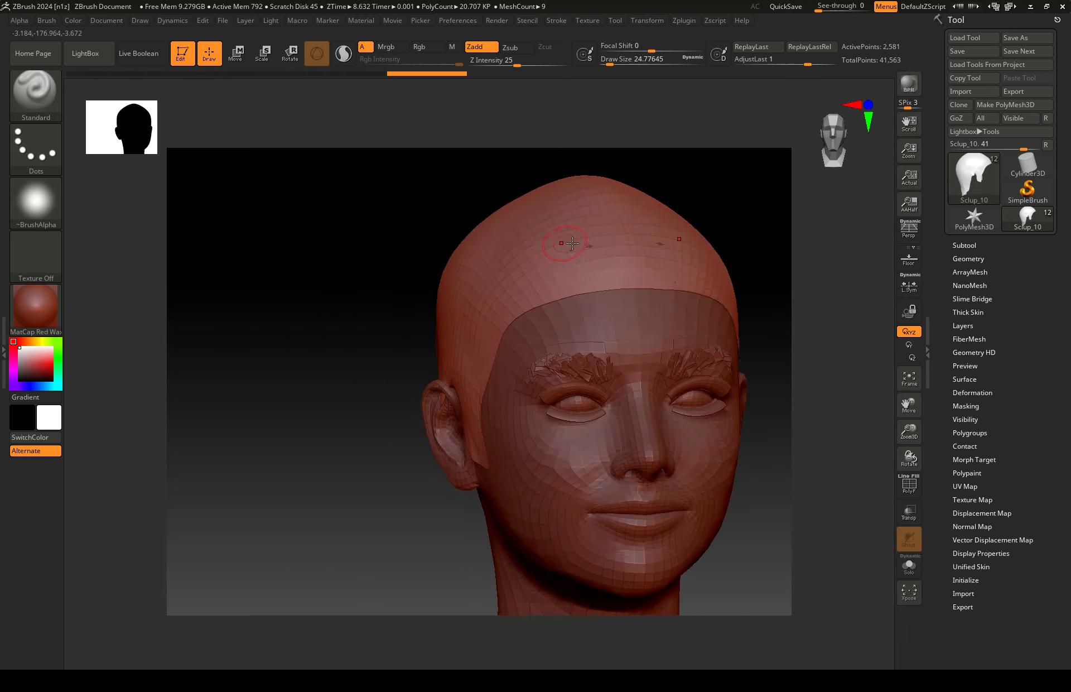
right_drag(559, 249, 601, 233)
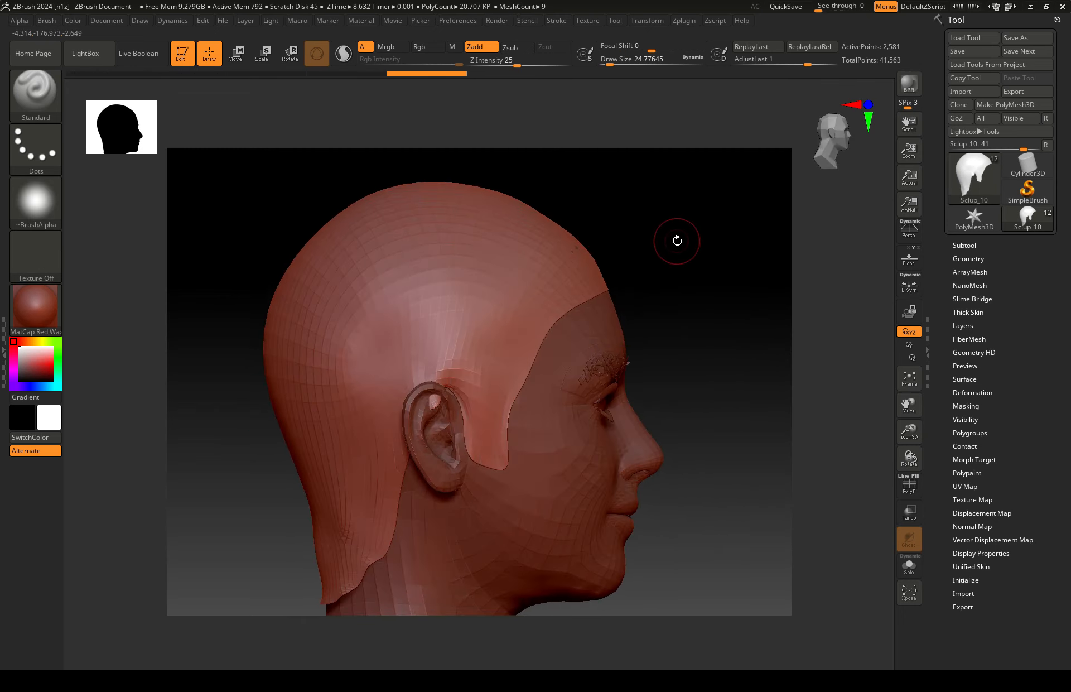
ctrl+click(682, 243)
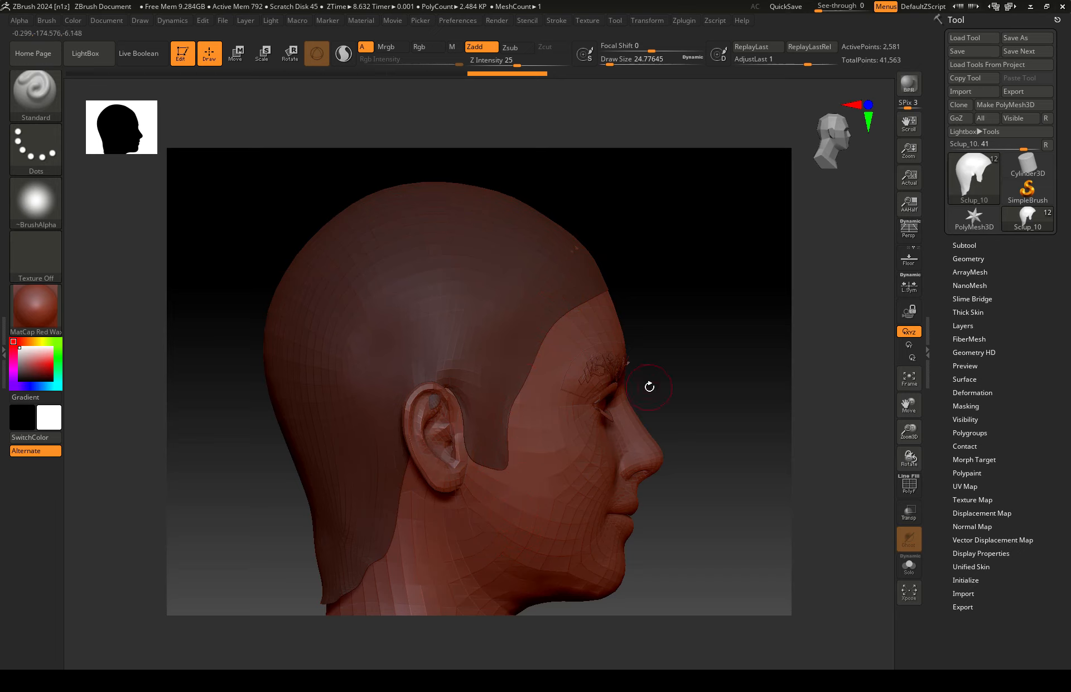
Step: Unmask a narrow strip of the scalp along the front hairline, the sideburn and the edge from behind the ear to the nape
key(ctrl)
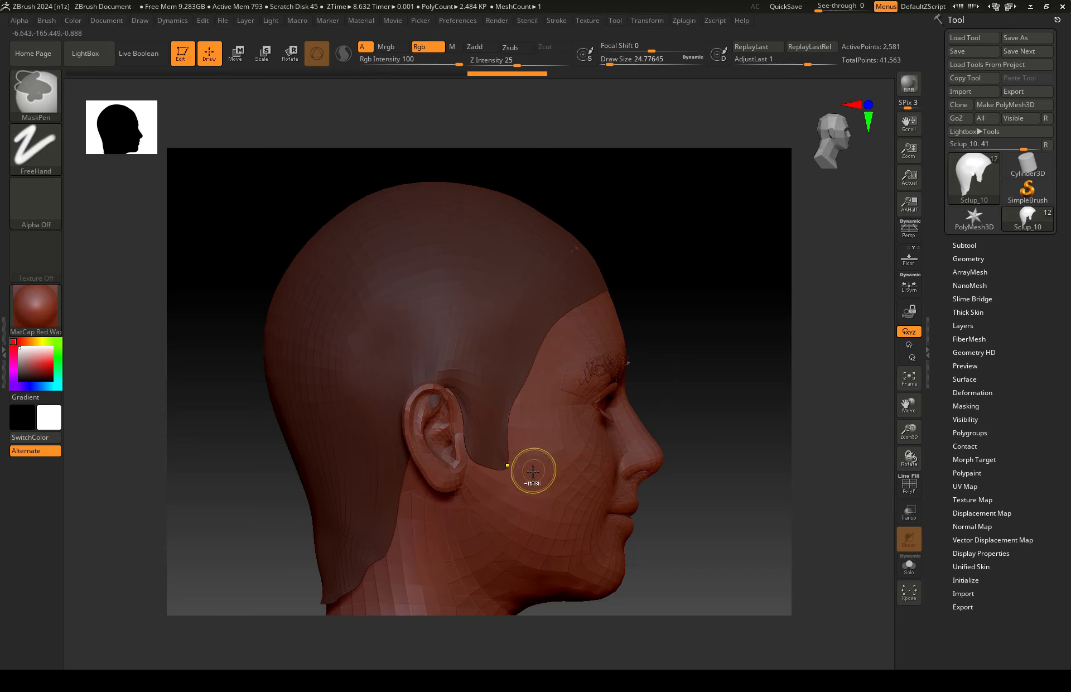
ctrl+drag(510, 462, 517, 404)
drag(550, 342, 614, 292)
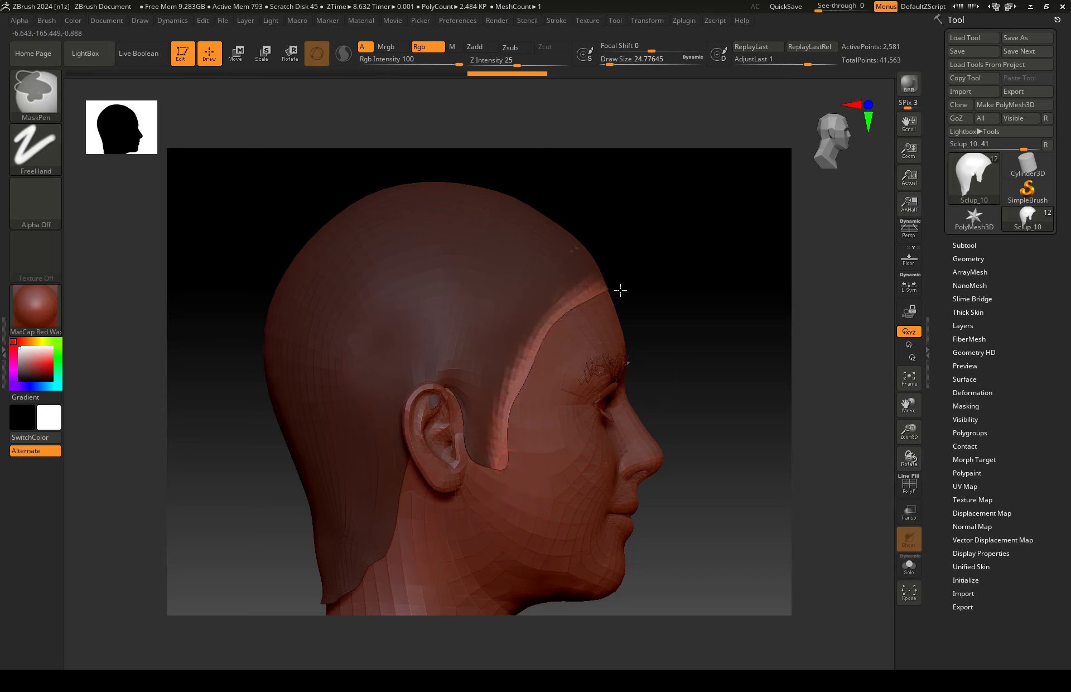
mouse_move(464, 483)
mouse_down()
mouse_move(425, 375)
mouse_move(399, 493)
mouse_move(353, 589)
mouse_up()
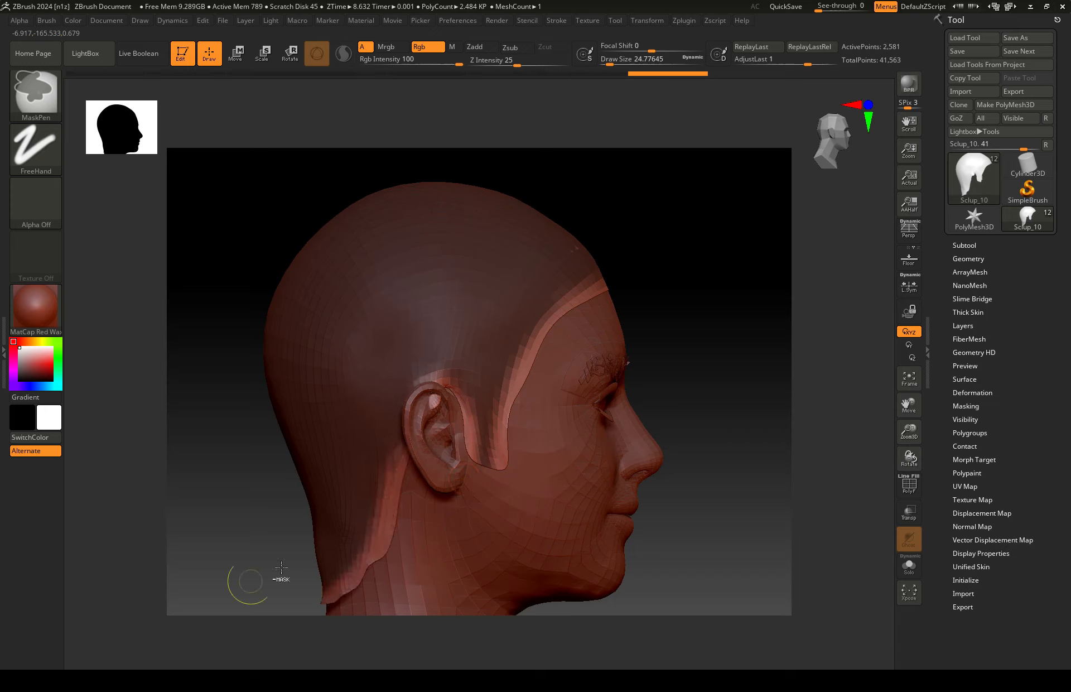
mouse_move(486, 478)
ctrl+alt+mouse_down()
mouse_move(474, 459)
mouse_move(497, 442)
ctrl+alt+mouse_up()
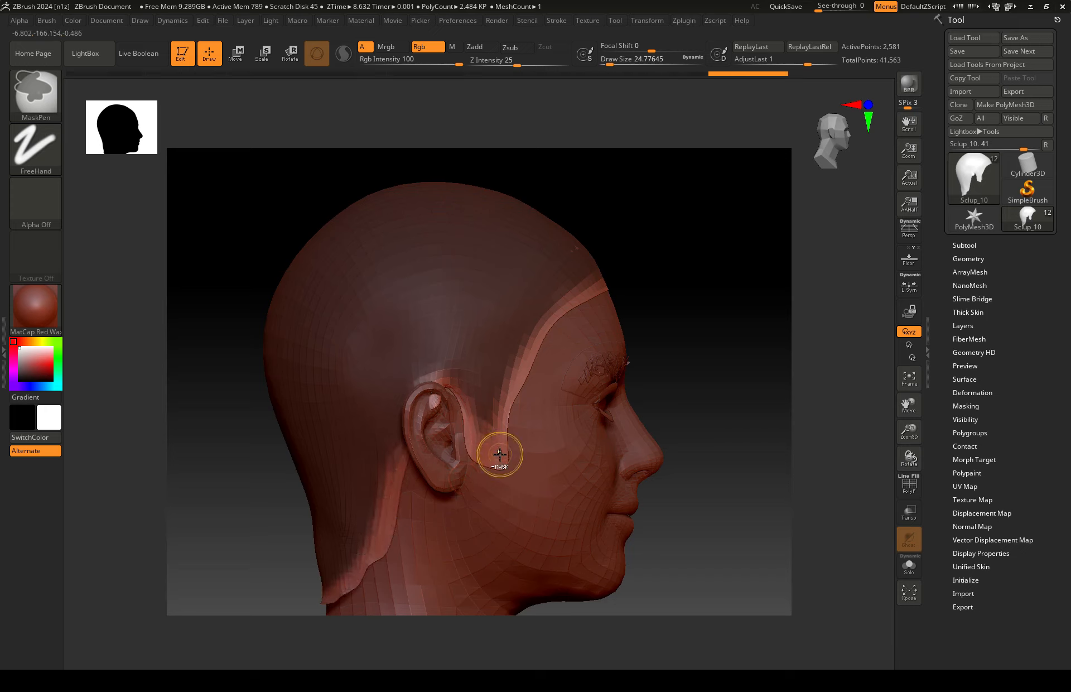
Step: Clean up the unmasked strip along the scalp's edge above and behind the ear
right_drag(459, 516, 486, 524)
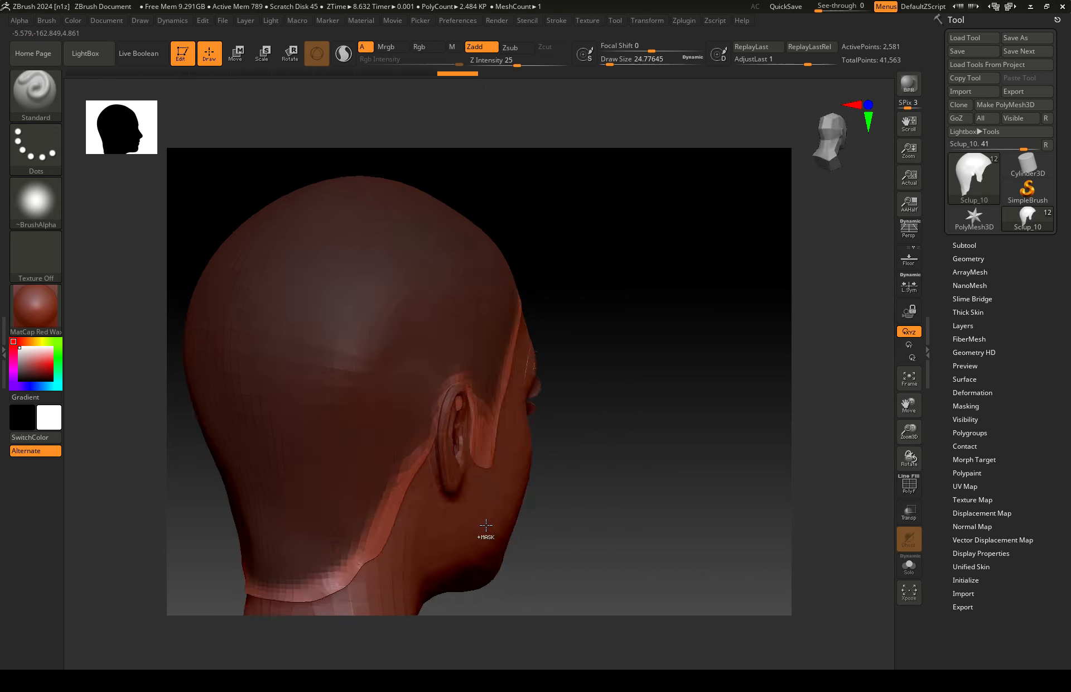
mouse_move(401, 446)
ctrl+alt+mouse_down()
mouse_move(399, 497)
mouse_move(403, 481)
mouse_move(435, 486)
ctrl+alt+mouse_up()
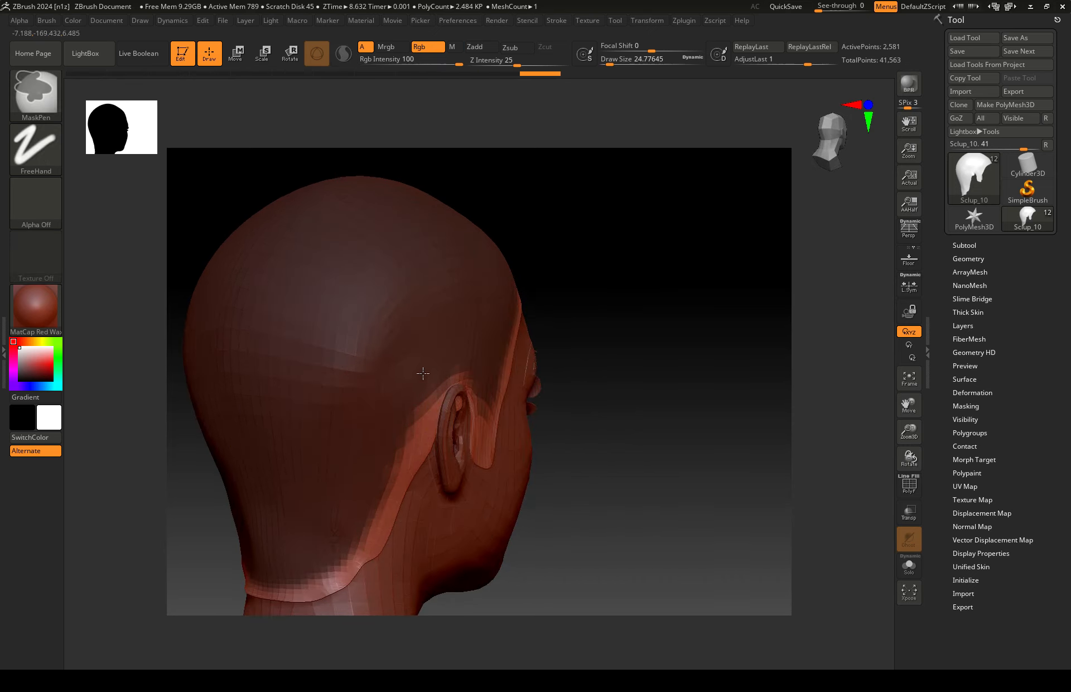
ctrl+drag(408, 412, 417, 397)
mouse_move(499, 524)
right_down()
mouse_move(465, 514)
mouse_move(478, 507)
right_up()
mouse_move(466, 416)
ctrl+mouse_down()
mouse_move(450, 401)
mouse_move(458, 385)
mouse_move(454, 397)
mouse_move(423, 393)
ctrl+mouse_up()
mouse_move(425, 392)
right_down()
mouse_move(470, 429)
mouse_move(437, 409)
right_up()
ctrl+drag(438, 408, 411, 426)
mouse_move(411, 425)
right_down()
mouse_move(495, 493)
mouse_move(583, 510)
right_up()
Step: Unmask the scalp's hairline evenly across the forehead
mouse_move(602, 359)
ctrl+mouse_down()
mouse_move(655, 390)
mouse_move(583, 299)
mouse_move(507, 279)
mouse_move(467, 286)
ctrl+mouse_up()
mouse_move(541, 393)
right_down()
mouse_move(614, 414)
mouse_move(610, 406)
right_up()
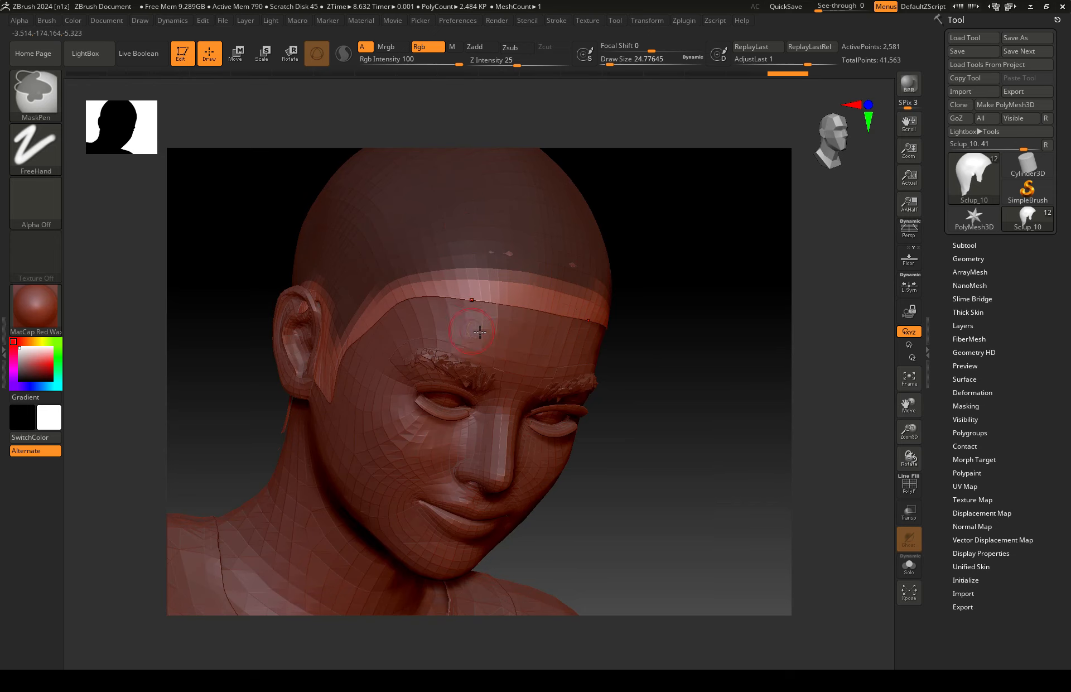
right_drag(471, 329, 540, 331)
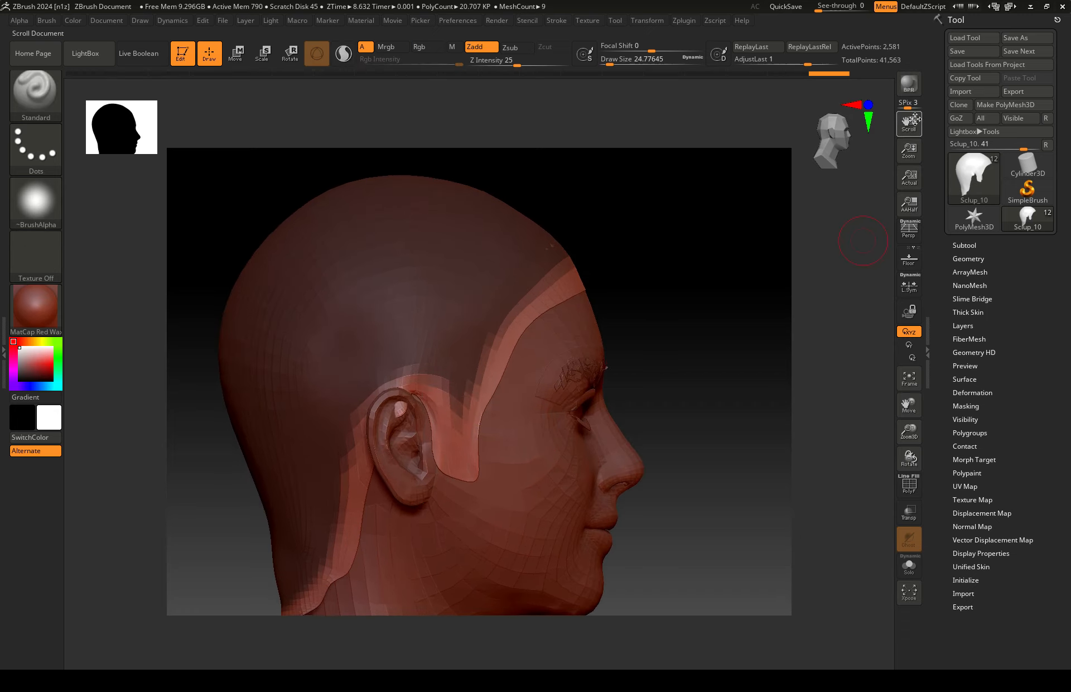
Step: Dock the Zplugin palette beside the canvas and expand the RealTimeHairV2 plugin's options
drag(909, 149, 910, 146)
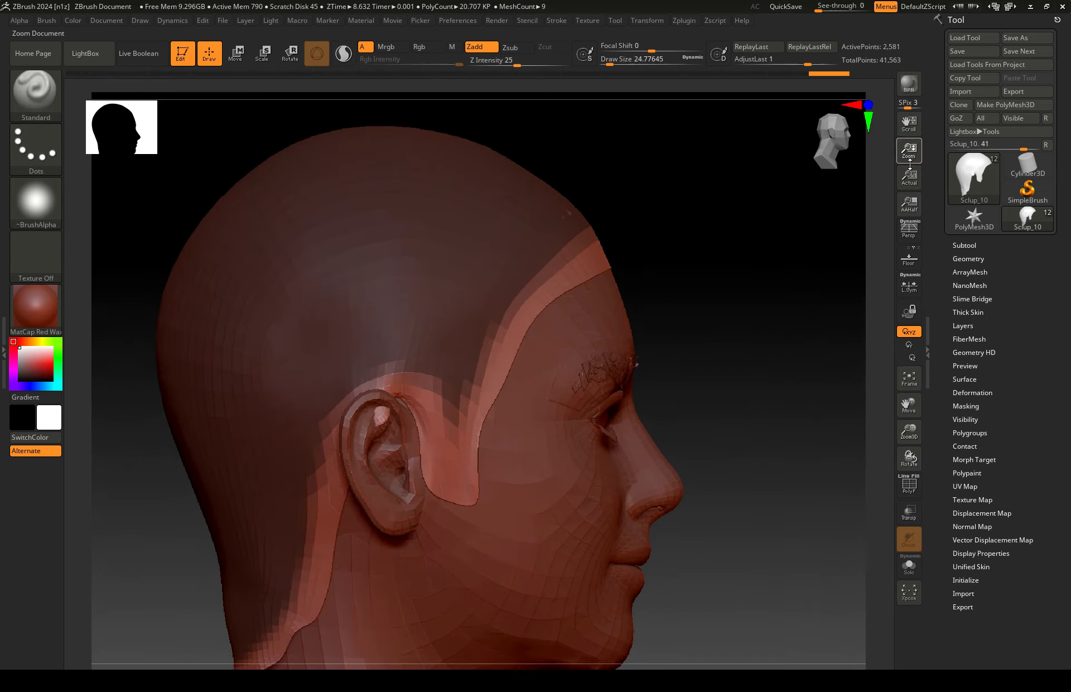
mouse_move(632, 357)
ctrl+right_down()
mouse_move(634, 375)
mouse_move(629, 344)
mouse_move(634, 380)
ctrl+right_up()
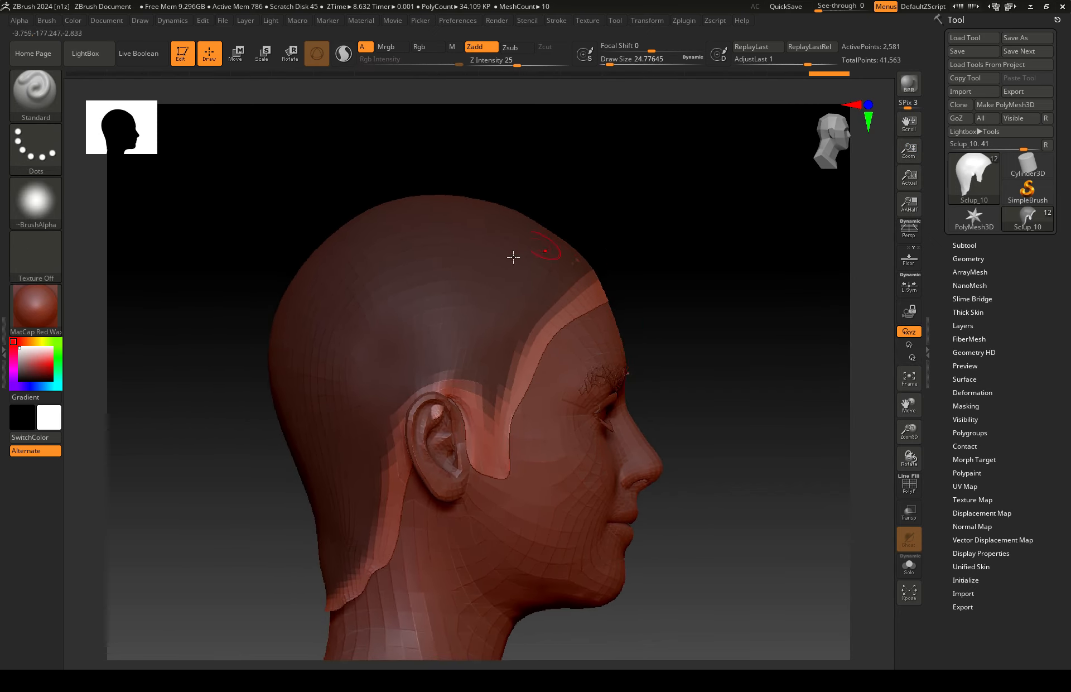
click(675, 24)
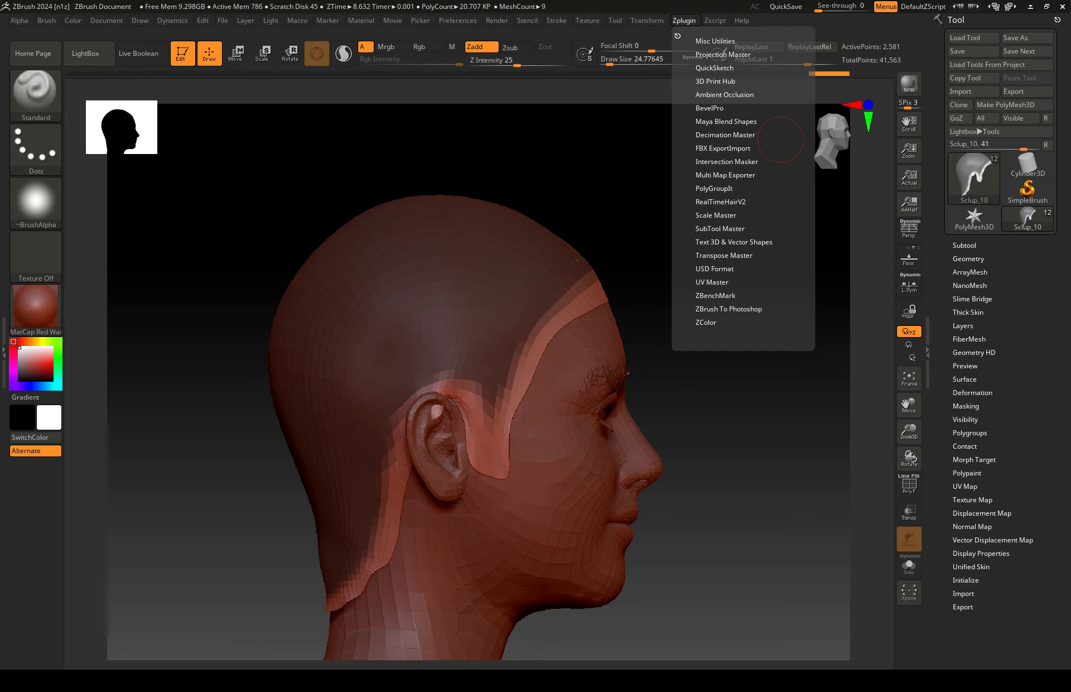
click(684, 21)
click(677, 35)
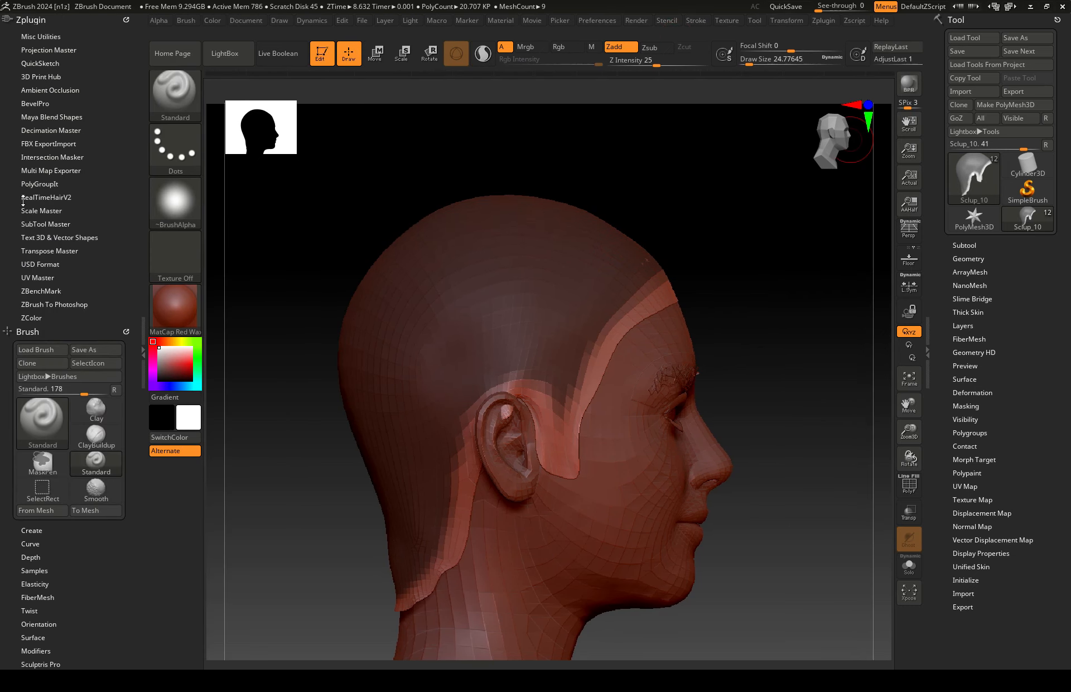
click(63, 198)
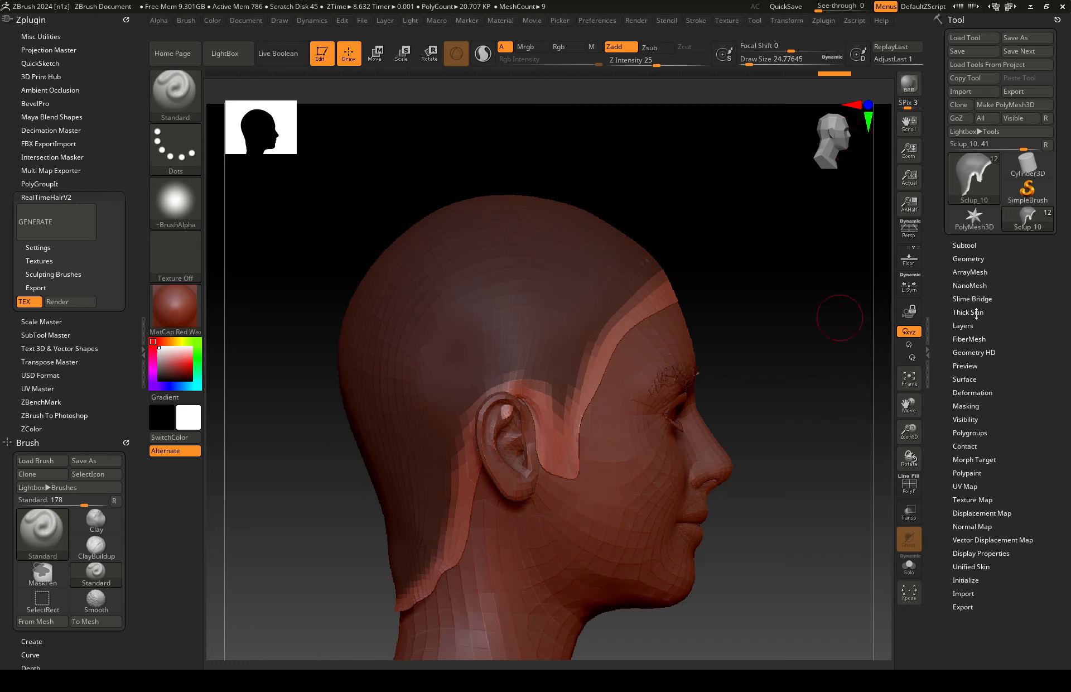
Step: Preview FiberMesh fibers on the masked scalp and expand the fiber Modifiers
scroll(1003, 319, down, 1)
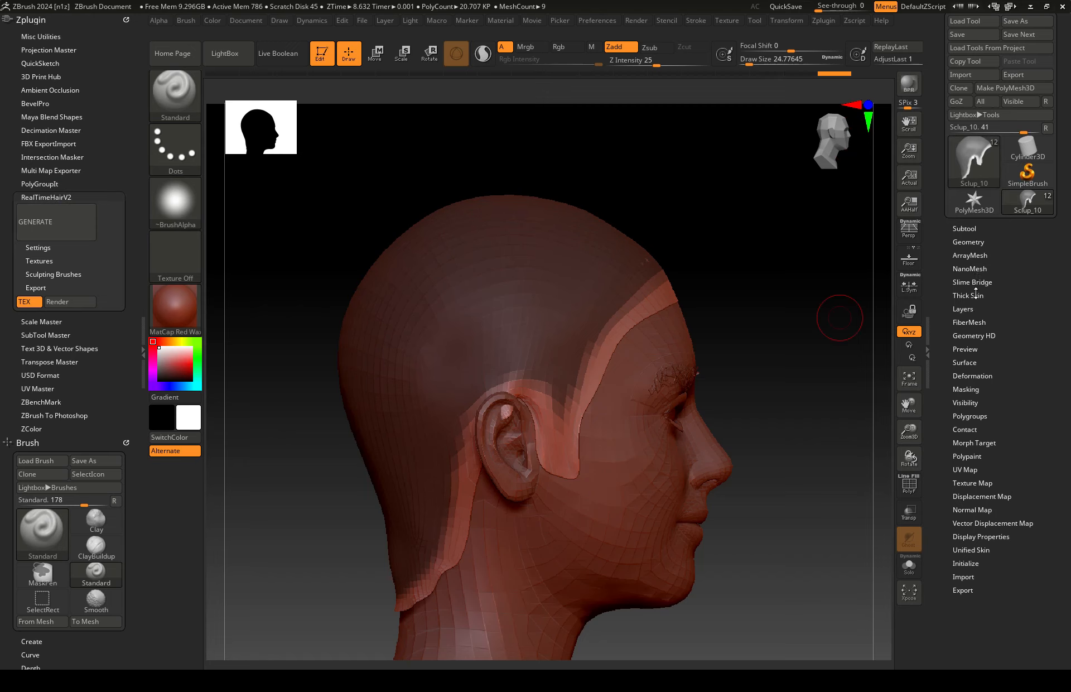
click(973, 322)
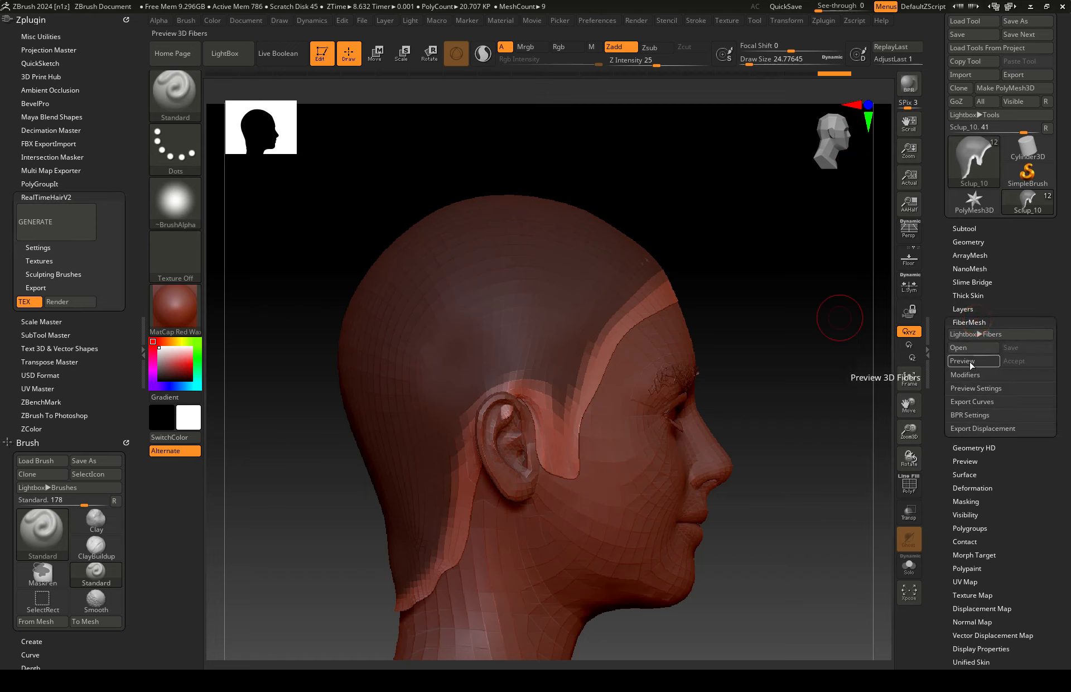
click(971, 362)
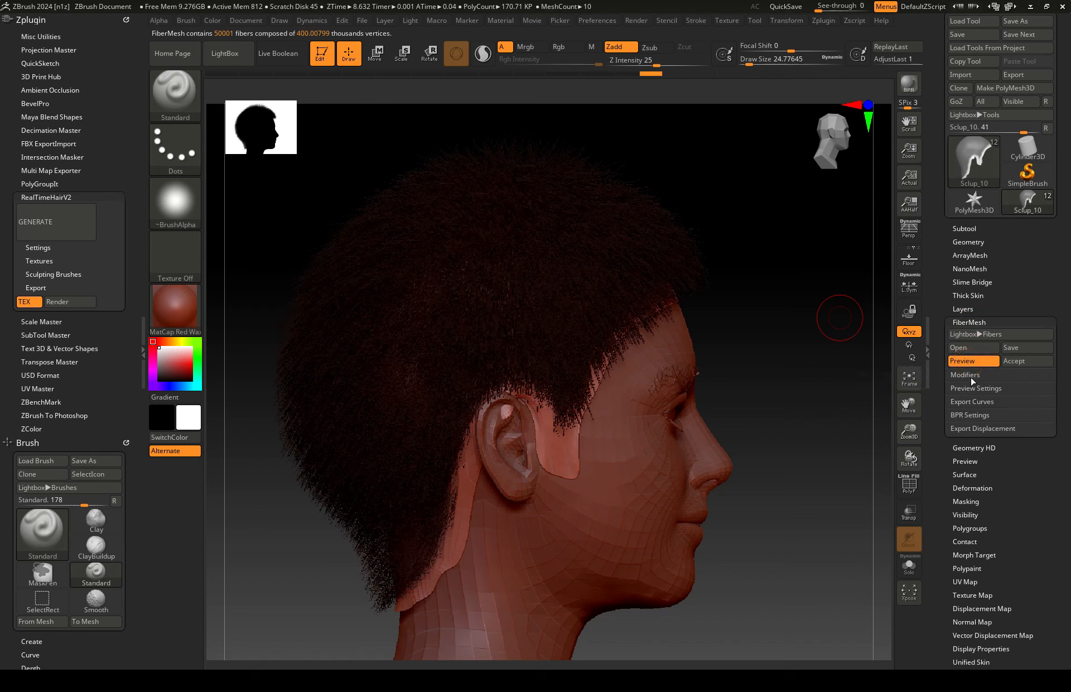
click(966, 375)
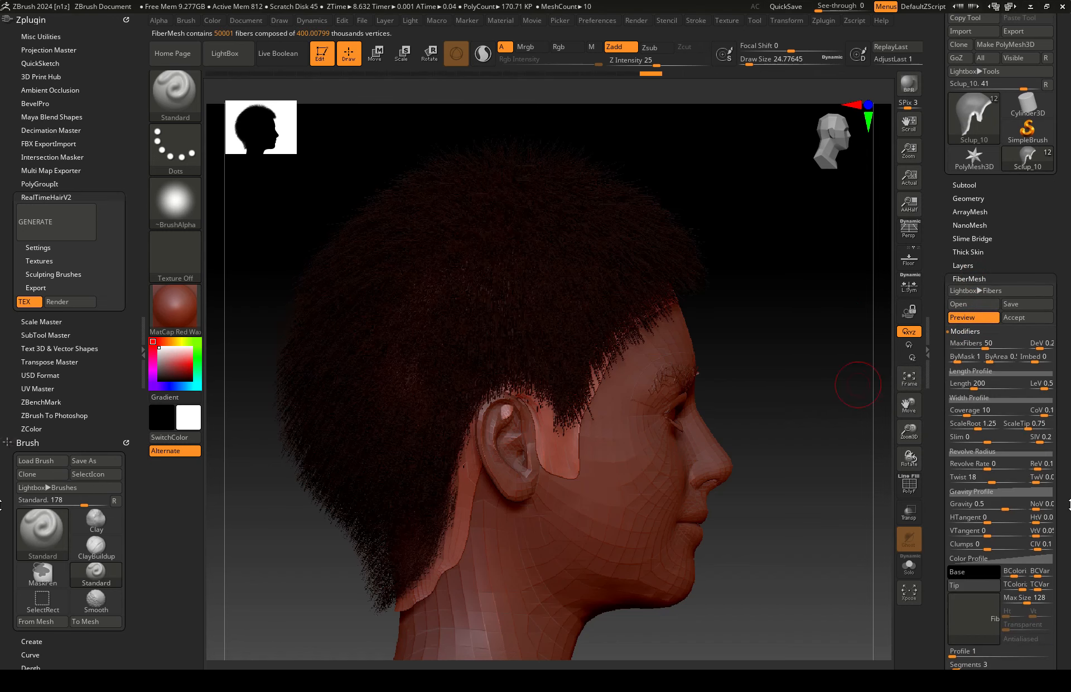
scroll(999, 357, down, 3)
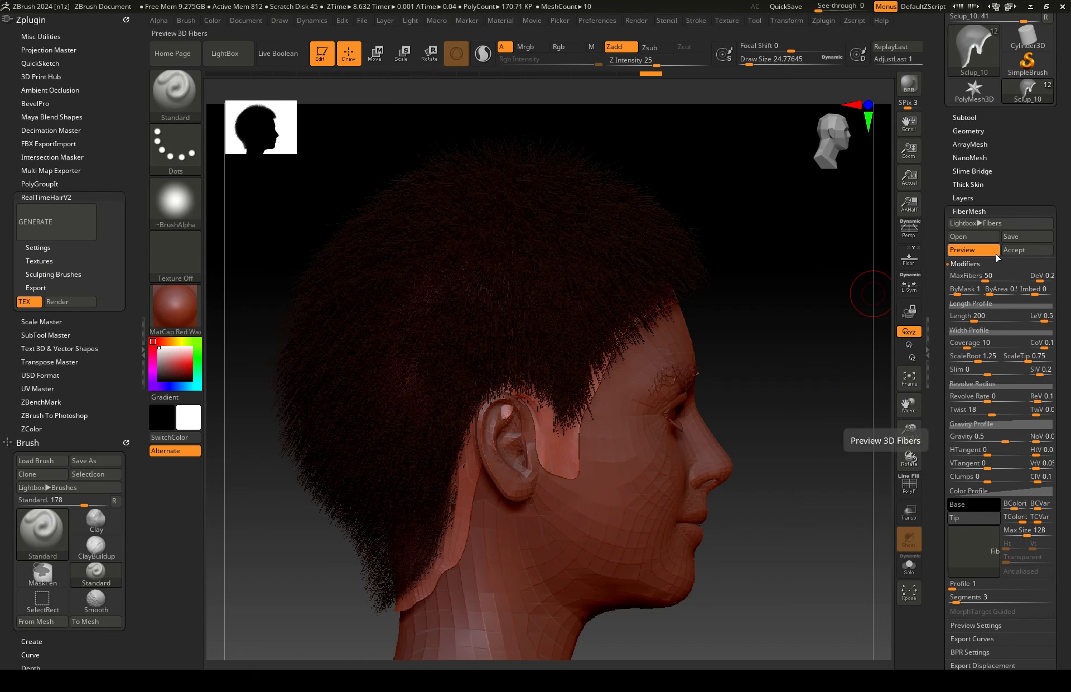
Step: Generate a set of wide hair strips on the scalp with RealTimeHairV2
click(50, 215)
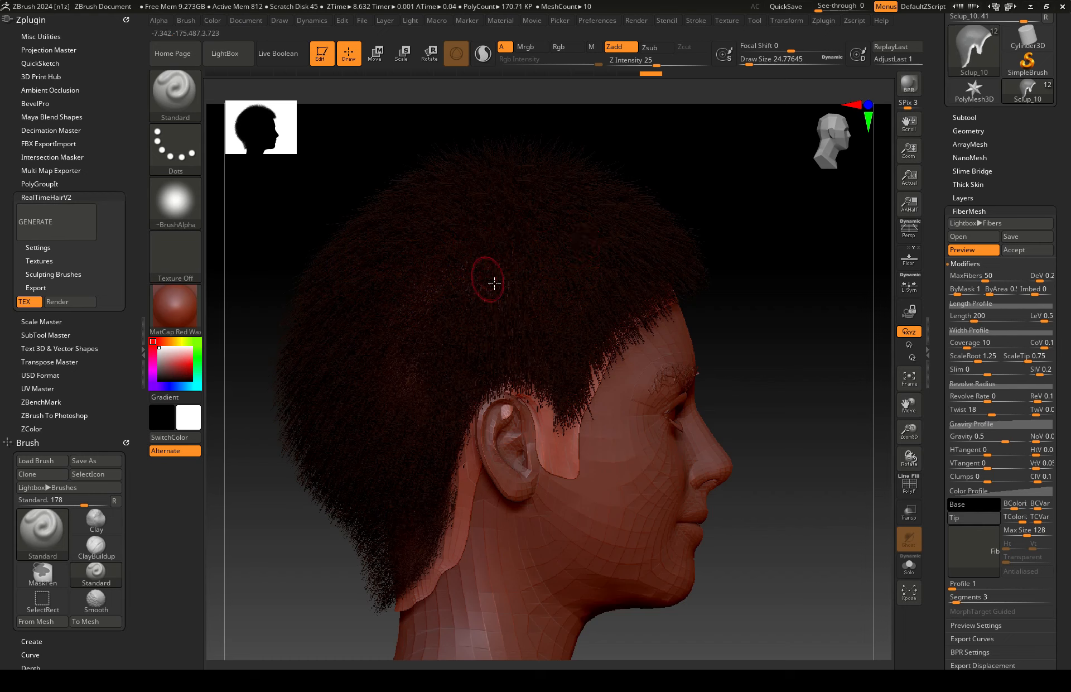
click(61, 222)
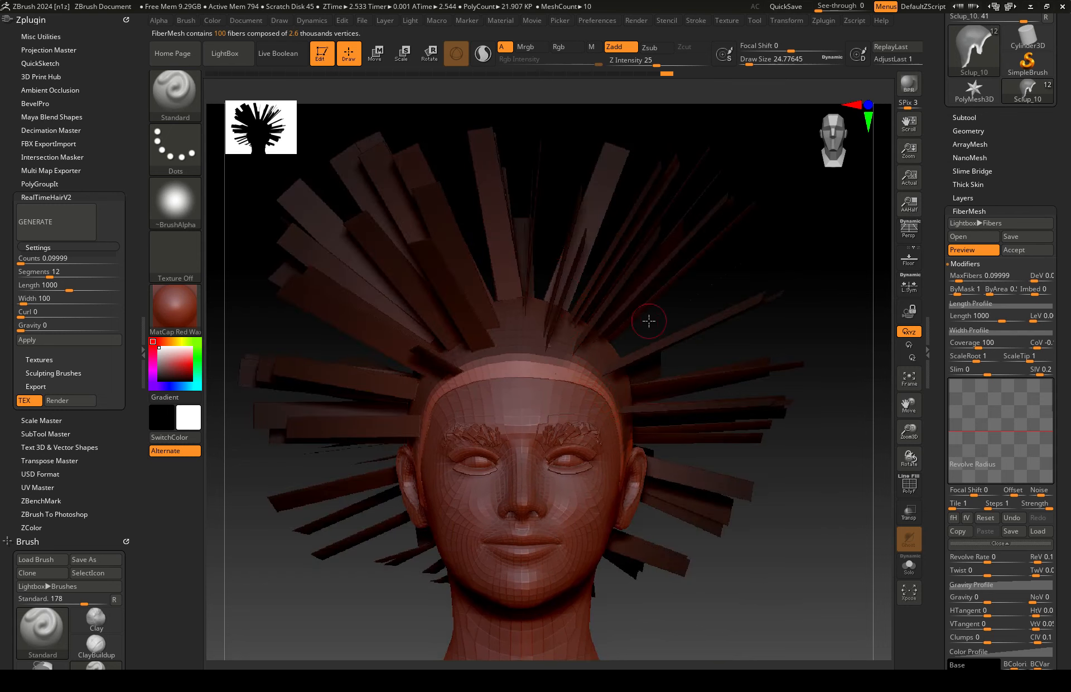
drag(1062, 372, 1063, 359)
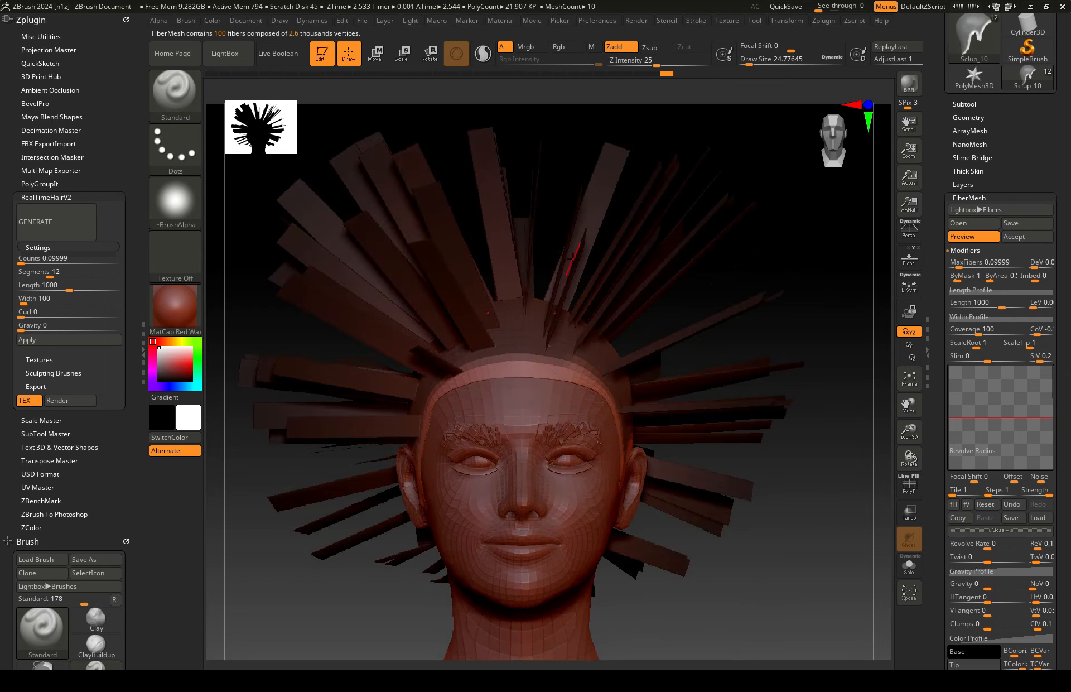
Step: Browse the LightBox fiber presets, apply Short_Wavy.ZFP to the scalp and close LightBox
click(972, 211)
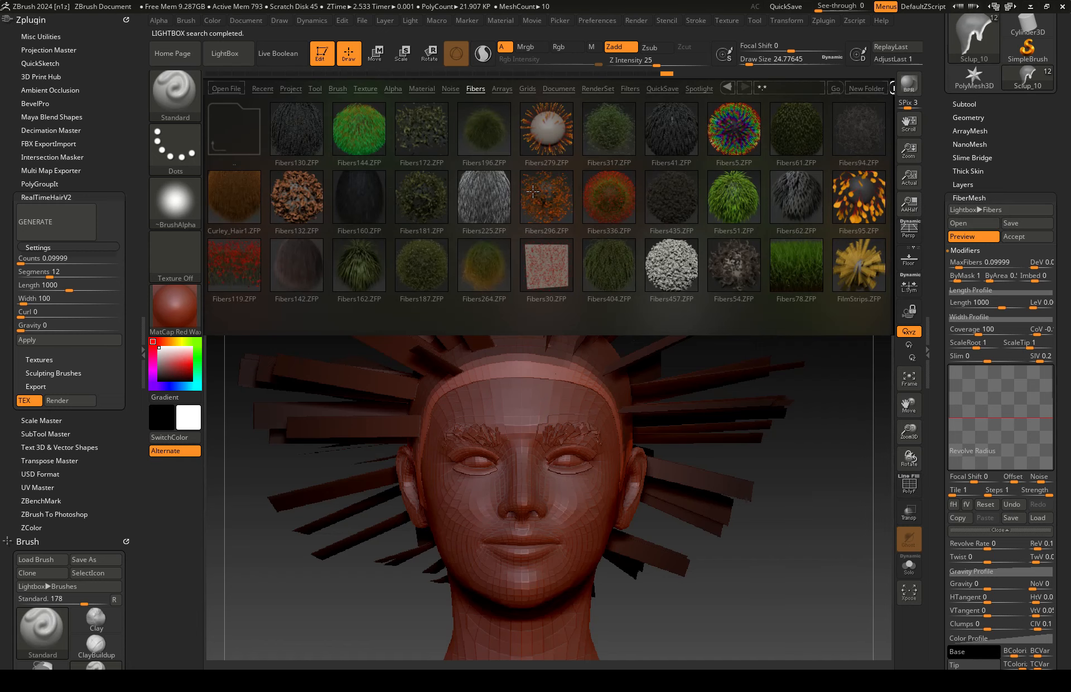
click(647, 196)
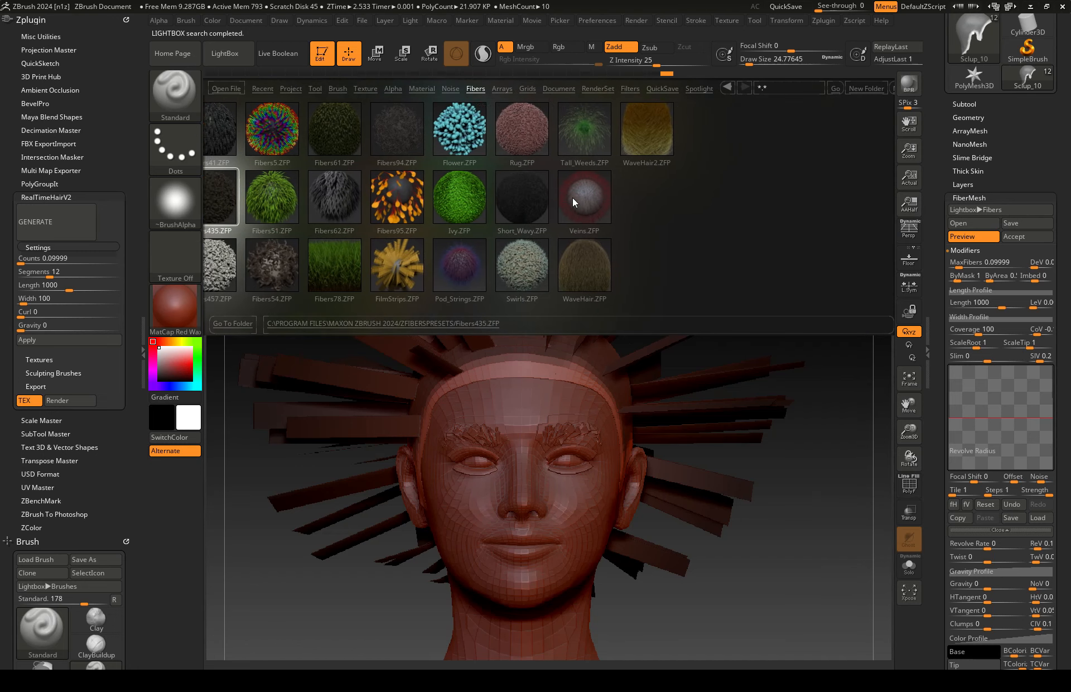
drag(574, 202, 695, 200)
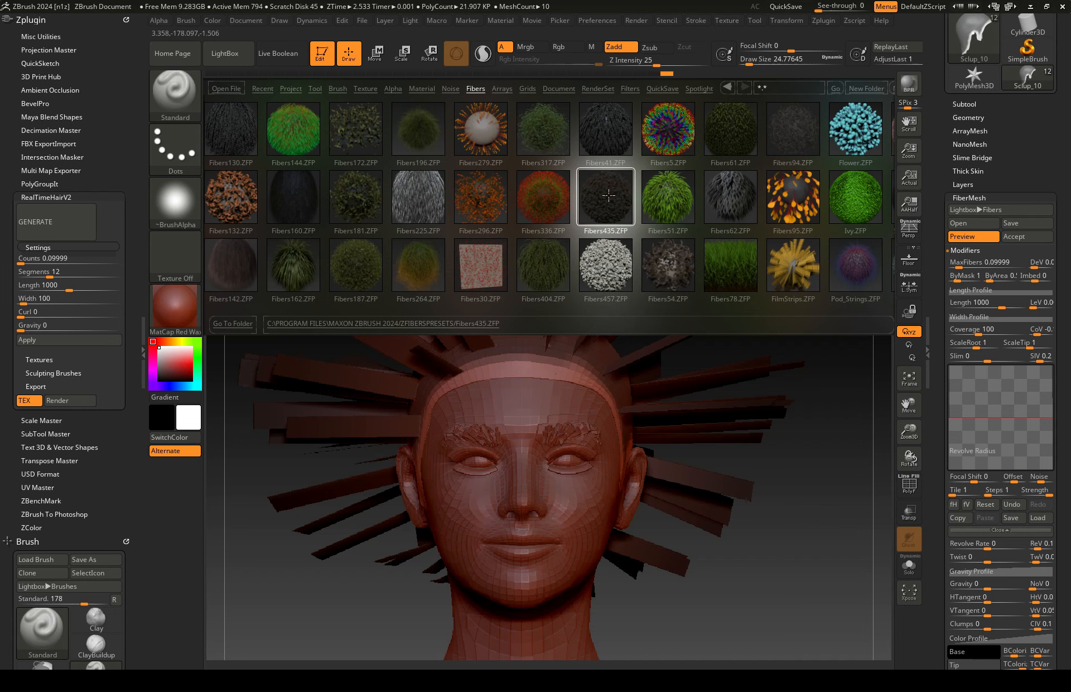
click(770, 249)
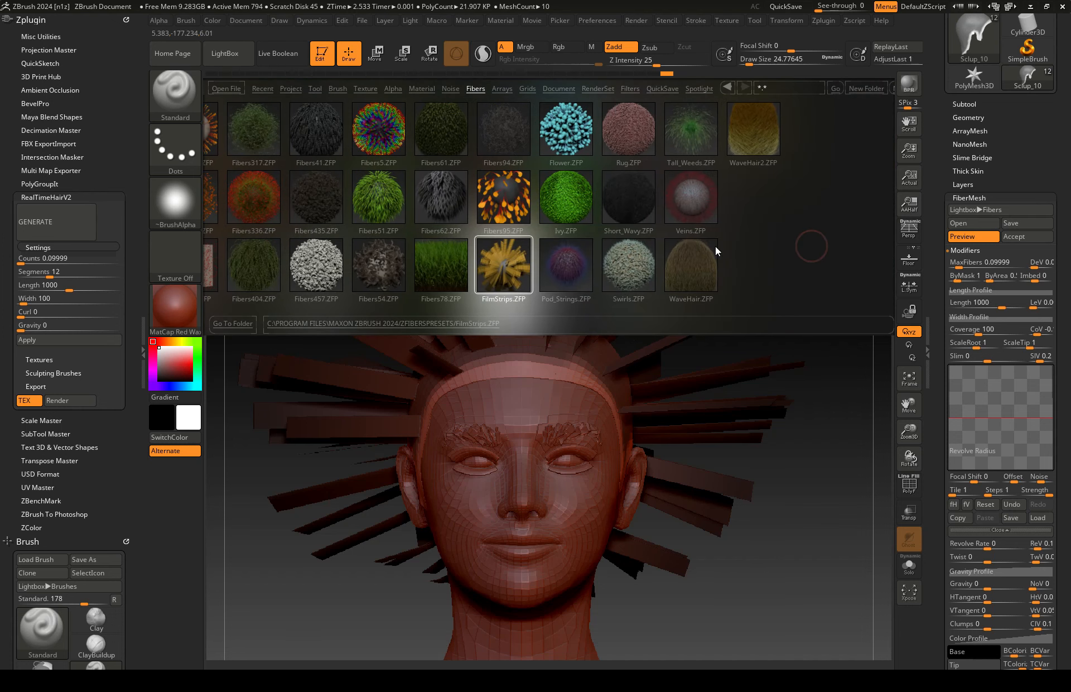
drag(705, 245, 698, 210)
click(698, 210)
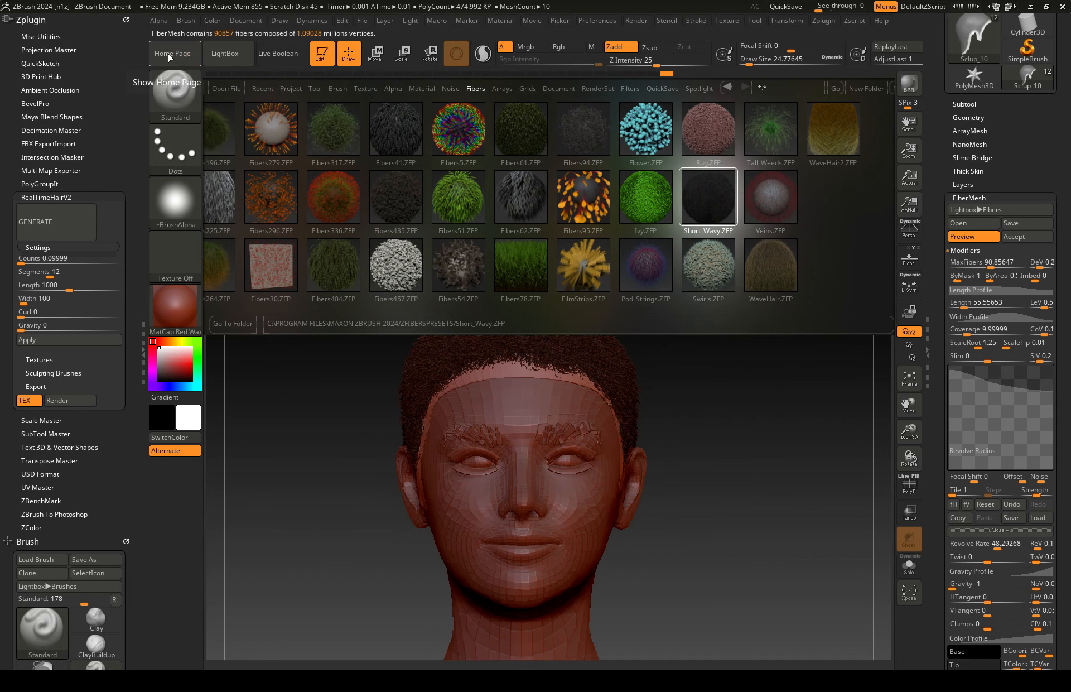
click(225, 56)
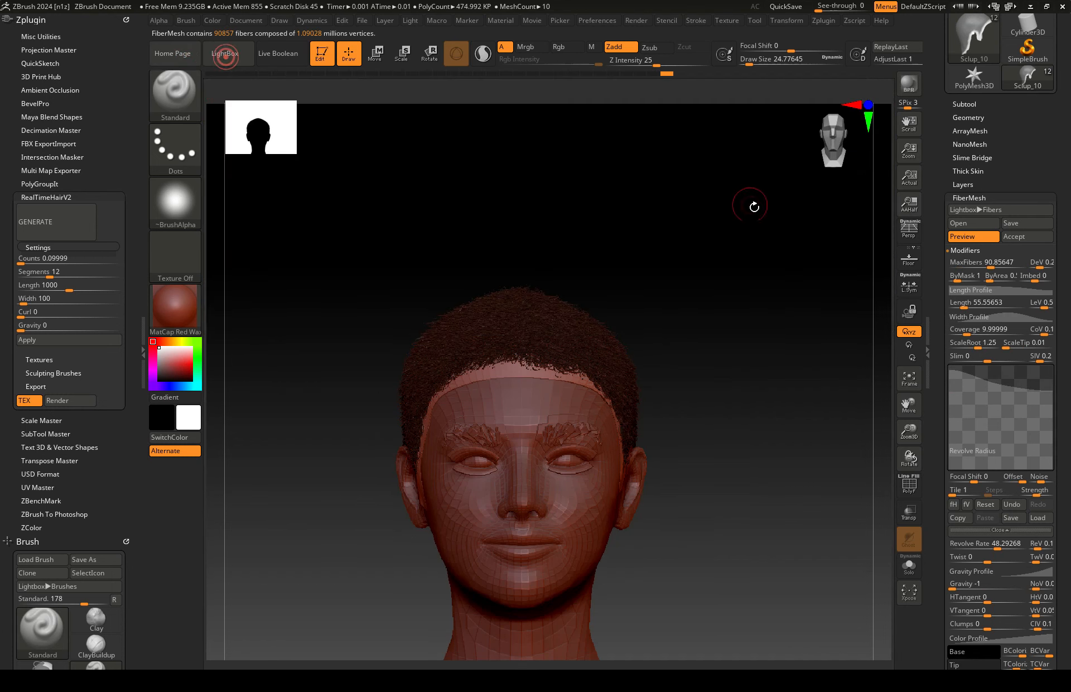
Step: Set the fibers' Coverage to 5000 and reduce MaxFibers to about 11.2
mouse_move(538, 359)
ctrl+right_down()
mouse_move(548, 477)
mouse_move(552, 365)
mouse_move(559, 388)
ctrl+right_up()
right_click(572, 454)
drag(1069, 413, 1069, 402)
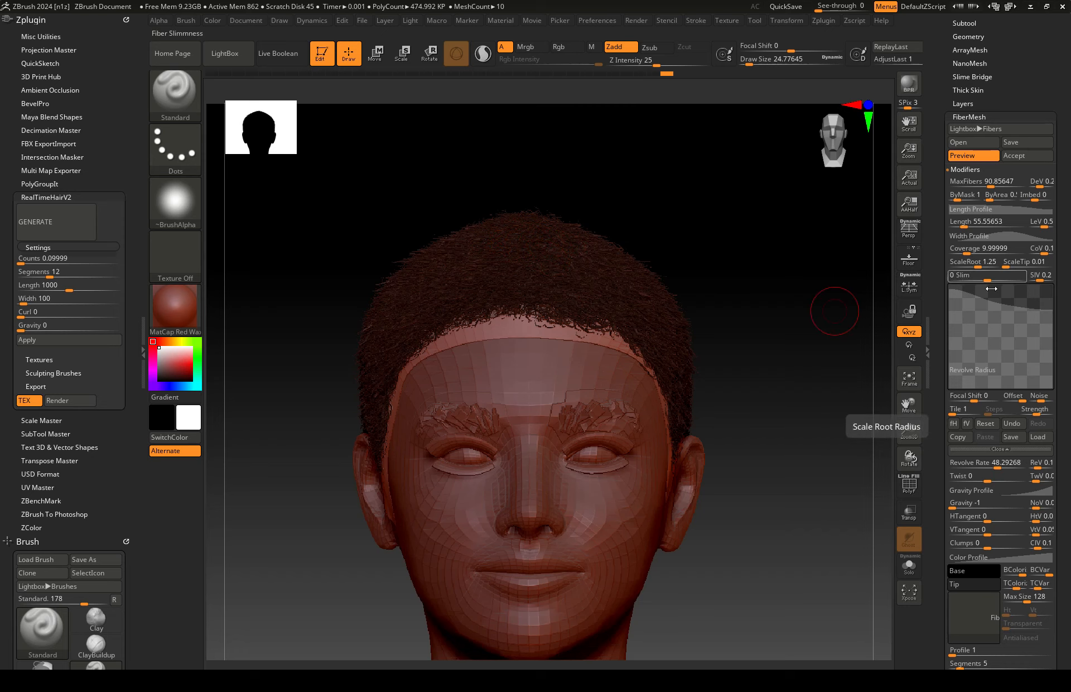
drag(968, 253, 1029, 254)
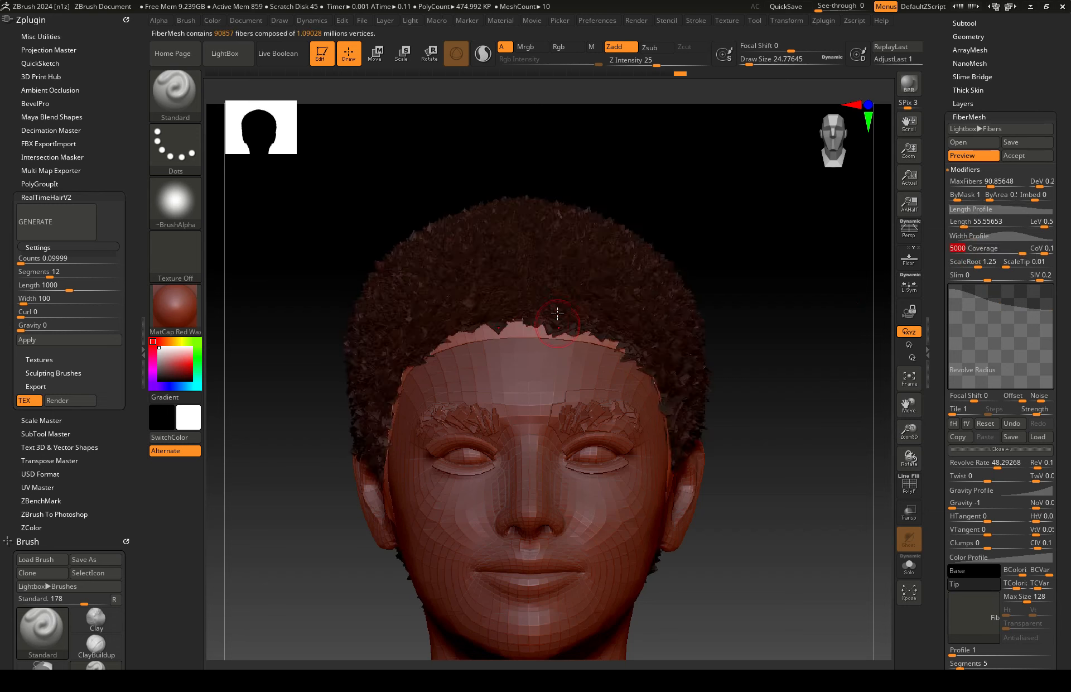
mouse_move(985, 181)
mouse_down()
mouse_move(959, 184)
mouse_move(975, 184)
mouse_up()
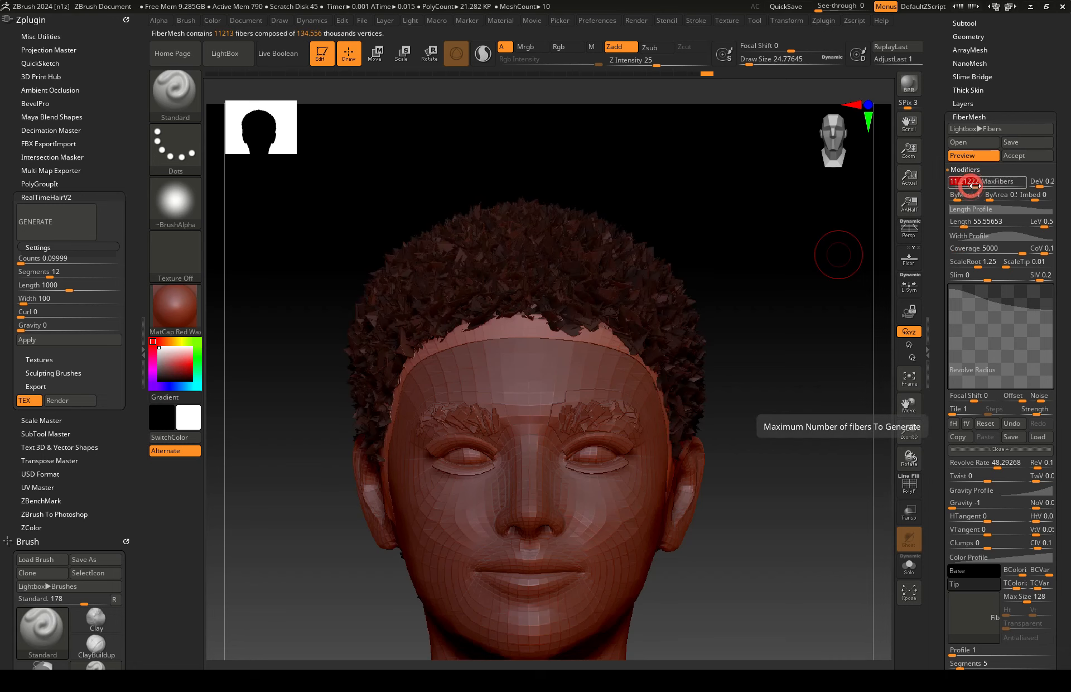
Step: Try 28 and 2 Segments per fiber, and settle on 12
drag(1069, 527, 1069, 391)
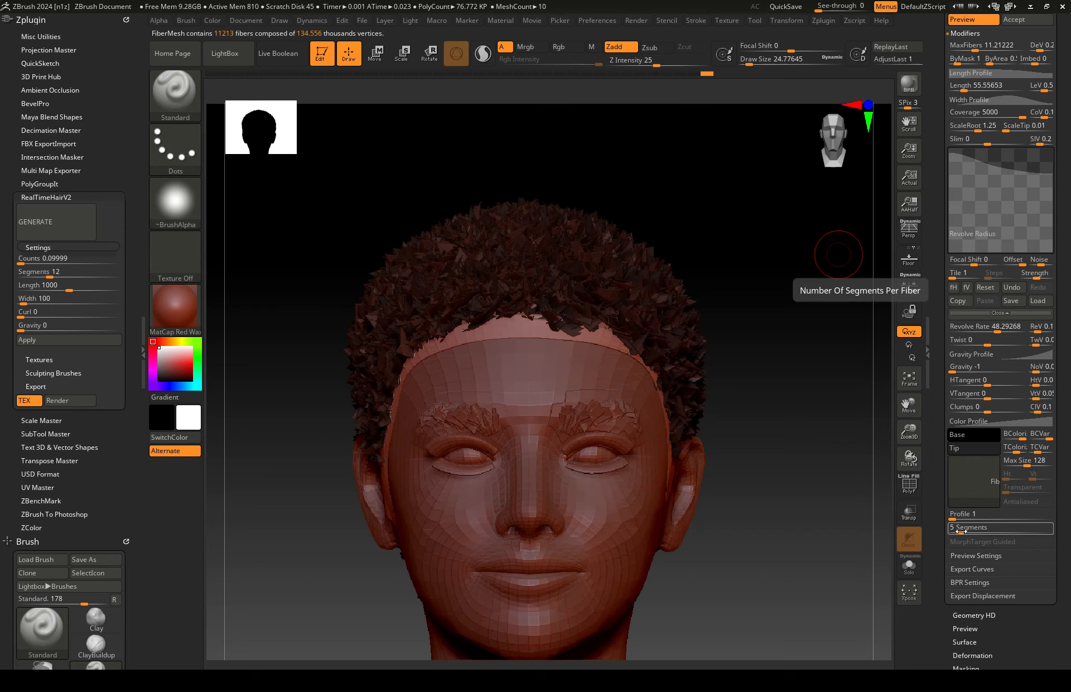
drag(960, 531, 1005, 531)
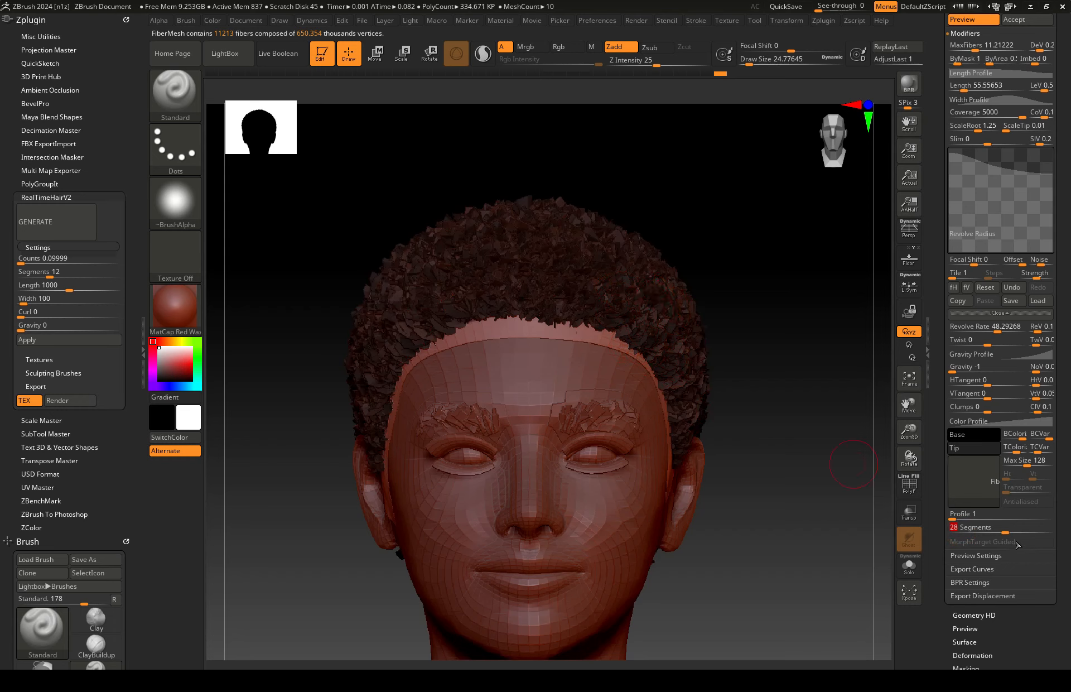
drag(1006, 531, 954, 533)
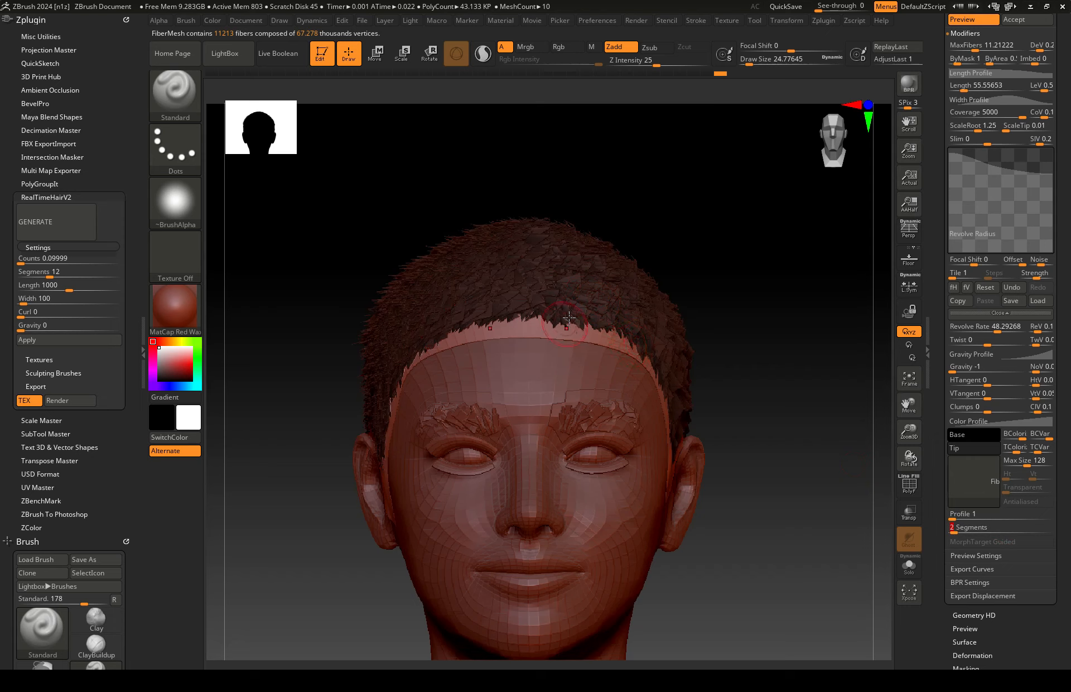
drag(955, 533, 973, 533)
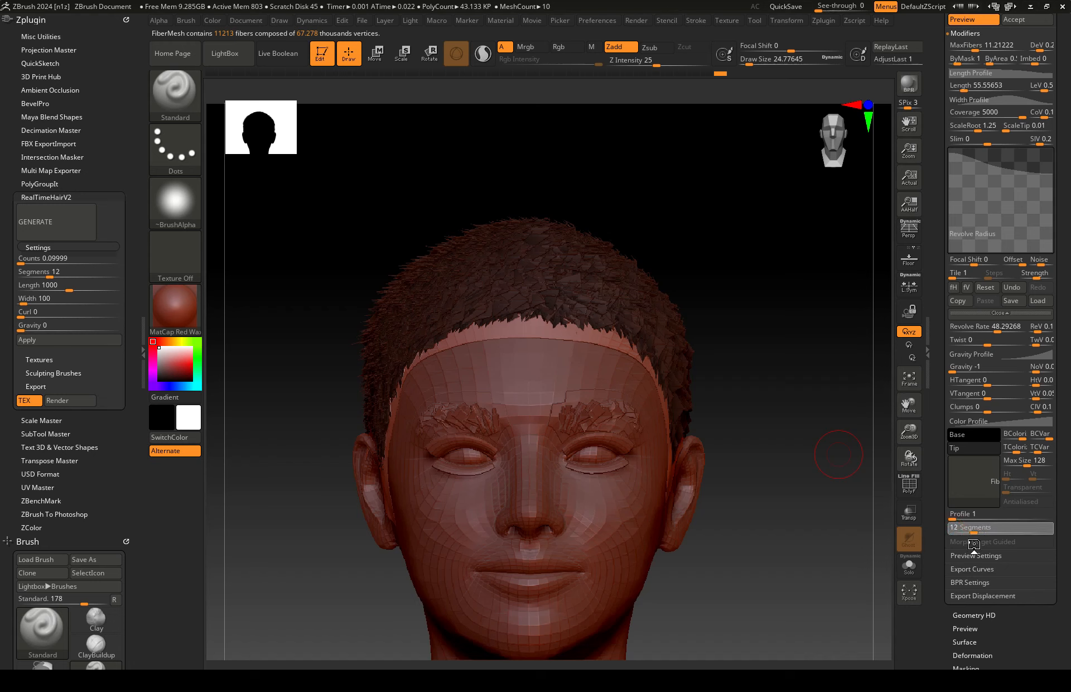
Step: Try a fiber Length of about 172, and try about 494 using RealTimeHairV2's Length setting
scroll(982, 184, up, 3)
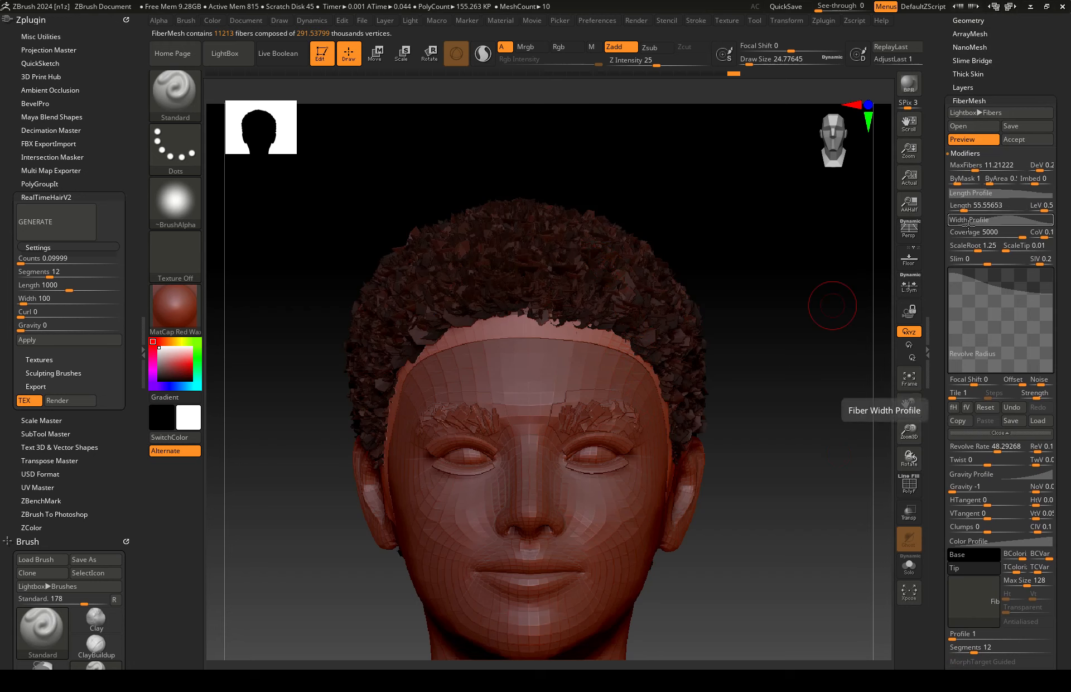
click(969, 205)
drag(967, 208, 974, 208)
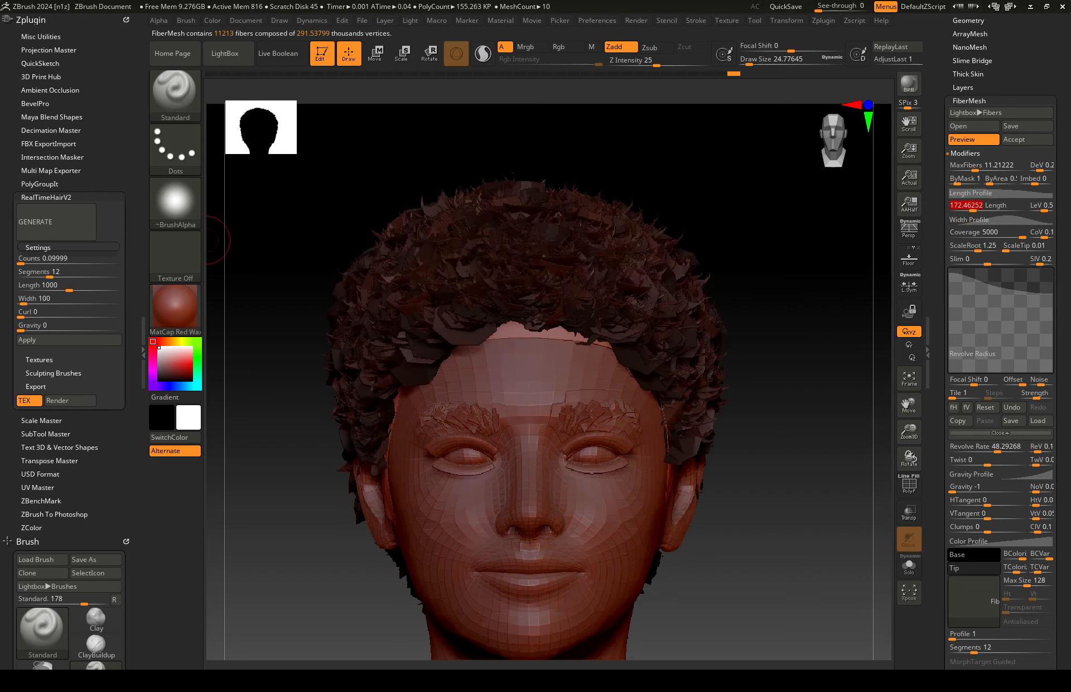
click(34, 284)
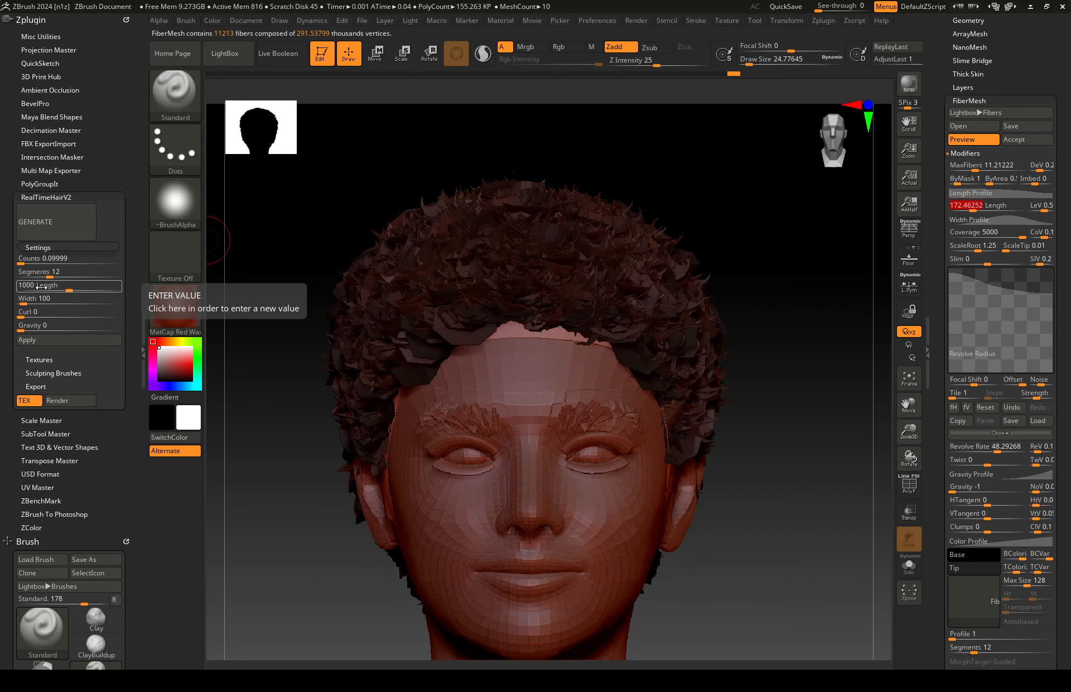
drag(44, 288, 44, 288)
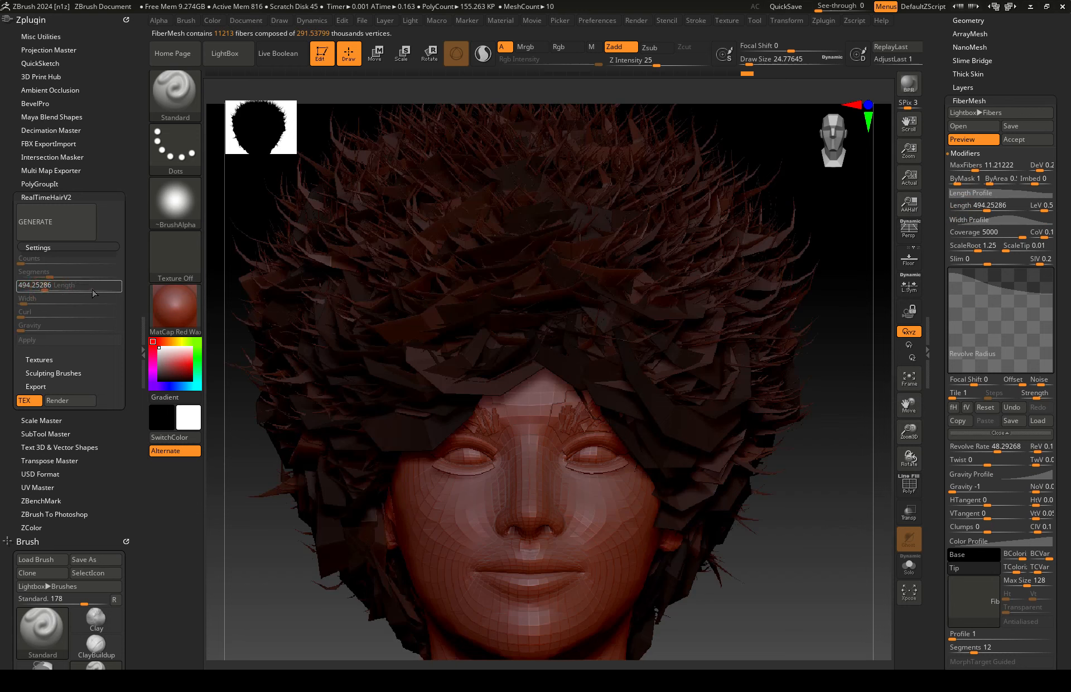
Step: Reduce MaxFibers to about 2.44 and set the fiber Length to about 85
drag(987, 211, 967, 209)
drag(968, 166, 966, 165)
drag(967, 207, 967, 207)
click(967, 206)
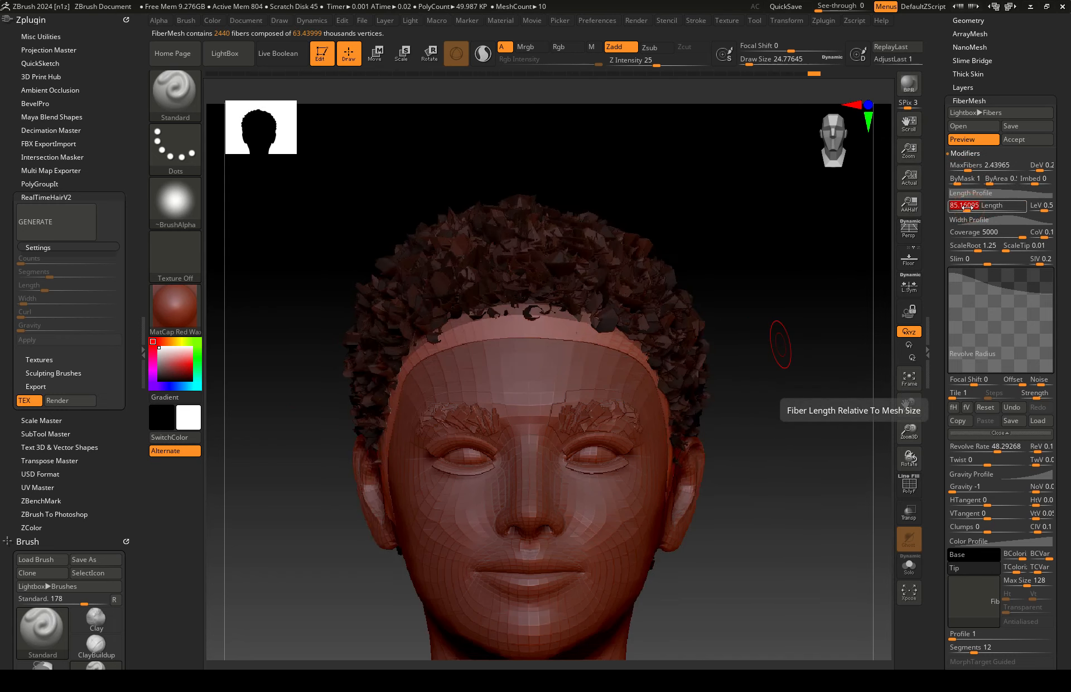
Step: Set the brush's Draw Size to about 104 and inspect the curly hair in profile around the ear and sideburn
right_drag(427, 407, 595, 366)
right_drag(465, 390, 524, 391)
right_click(393, 480)
click(488, 408)
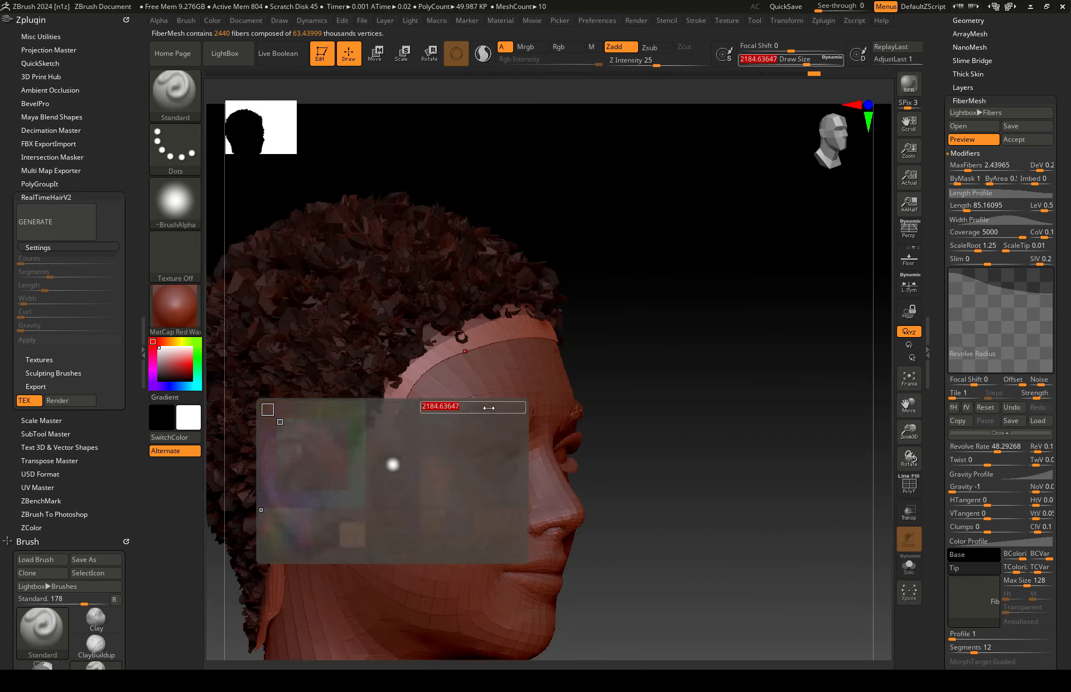
ctrl+right_drag(489, 446, 509, 420)
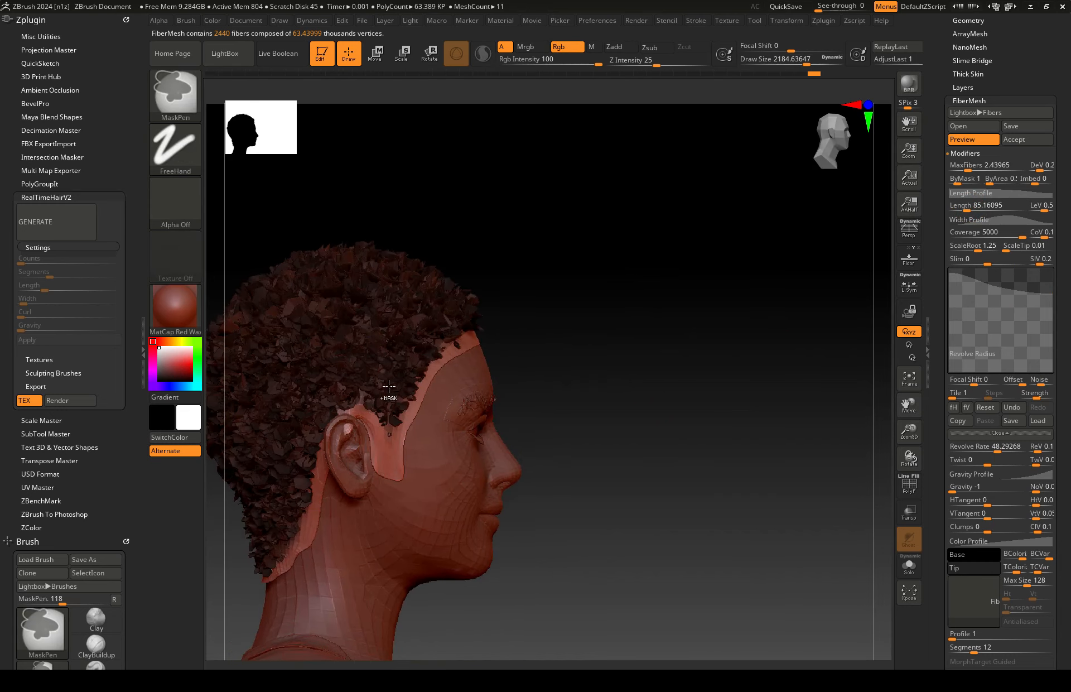
mouse_move(389, 385)
right_down()
mouse_move(476, 425)
mouse_move(418, 365)
right_up()
right_click(512, 451)
drag(512, 452, 461, 465)
right_drag(519, 389, 575, 333)
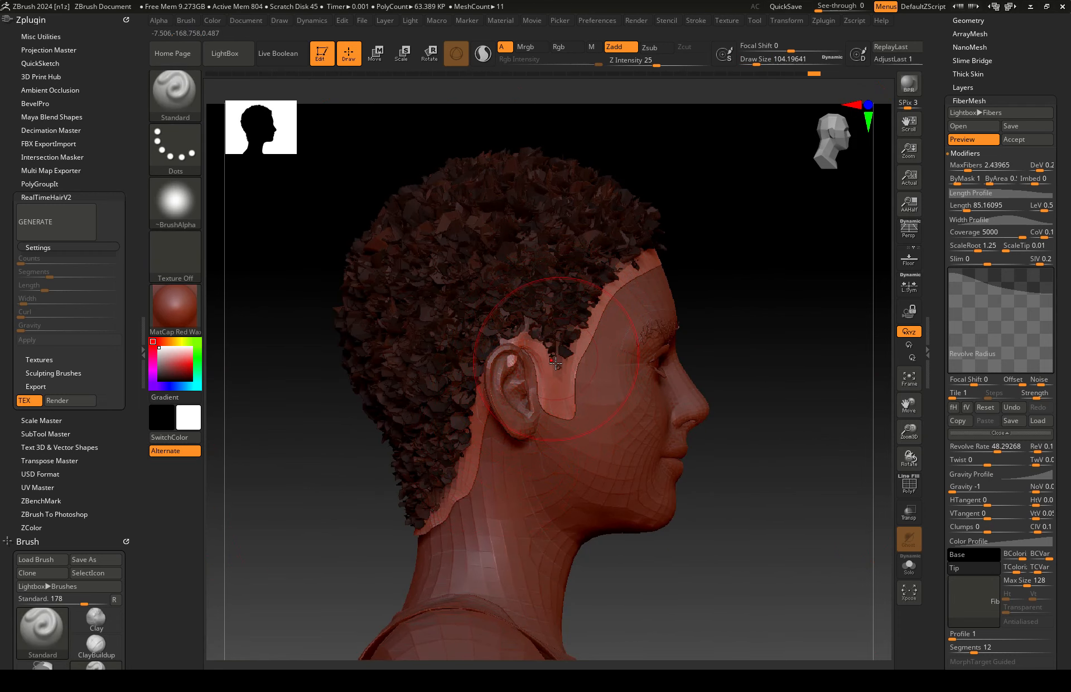
ctrl+right_drag(556, 359, 549, 381)
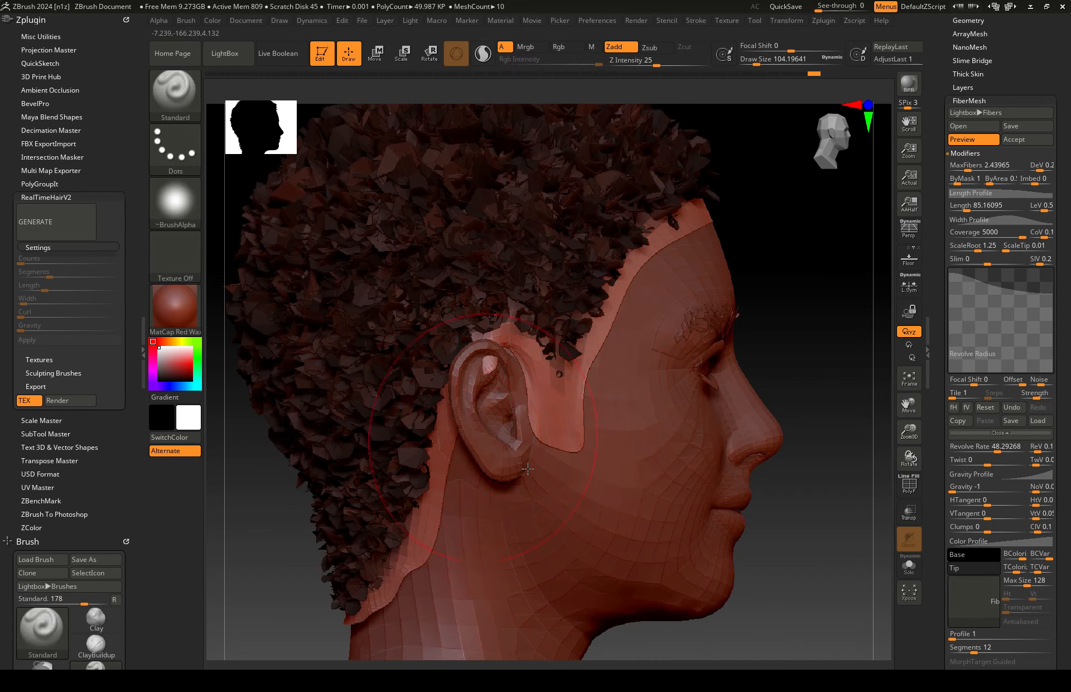
Step: Inspect the curly hair around the ear, select the base body subtool and view the head from the opposite profile
ctrl+right_drag(463, 476, 464, 404)
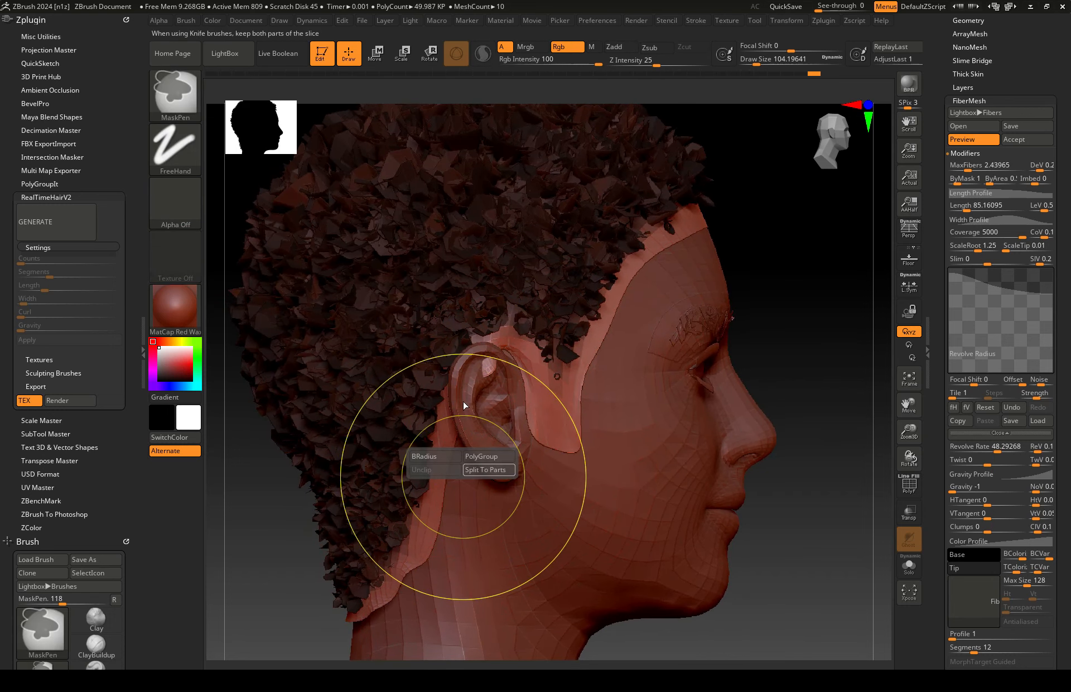
ctrl+right_drag(516, 497, 523, 409)
alt+right_drag(525, 484, 527, 386)
alt+click(491, 468)
right_click(481, 475)
mouse_move(825, 346)
right_down()
mouse_move(661, 323)
mouse_move(609, 397)
right_up()
alt+right_drag(743, 352, 489, 389)
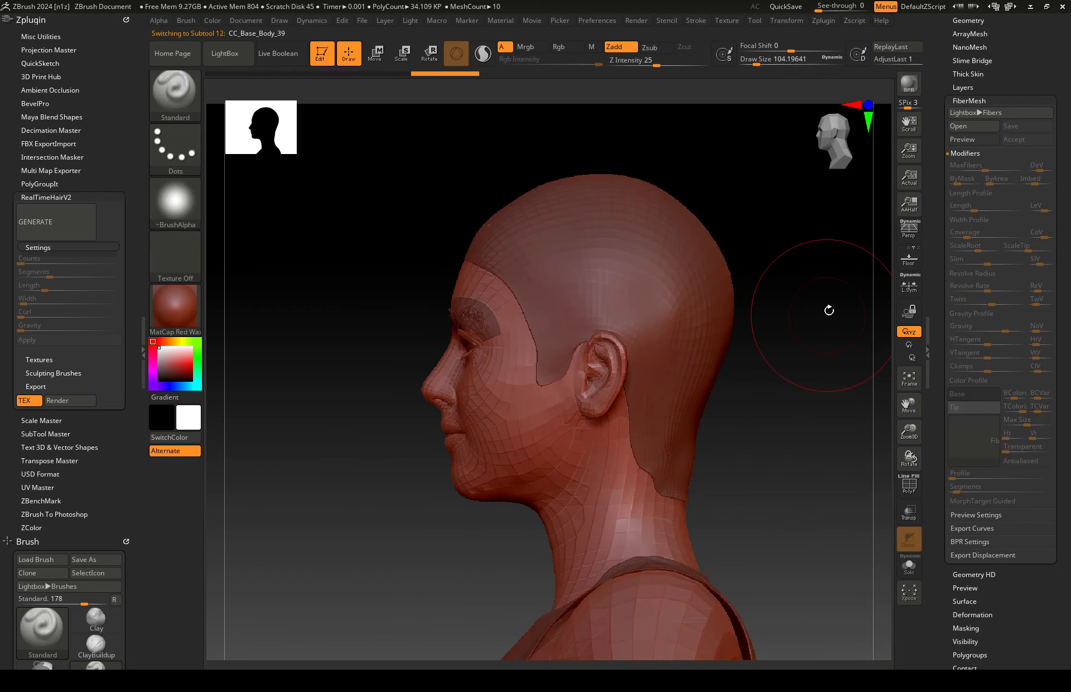
Step: Try a FiberMesh preview with default settings on the base body and check the fibers from the front
drag(1068, 204, 1070, 275)
click(990, 207)
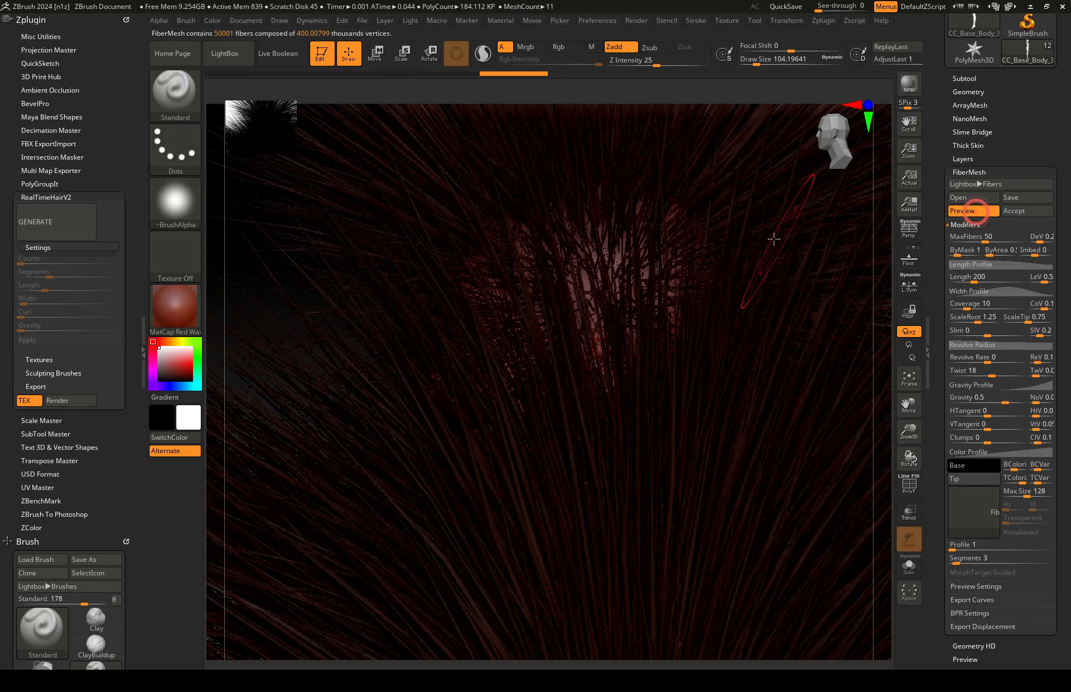
key(ctrl)
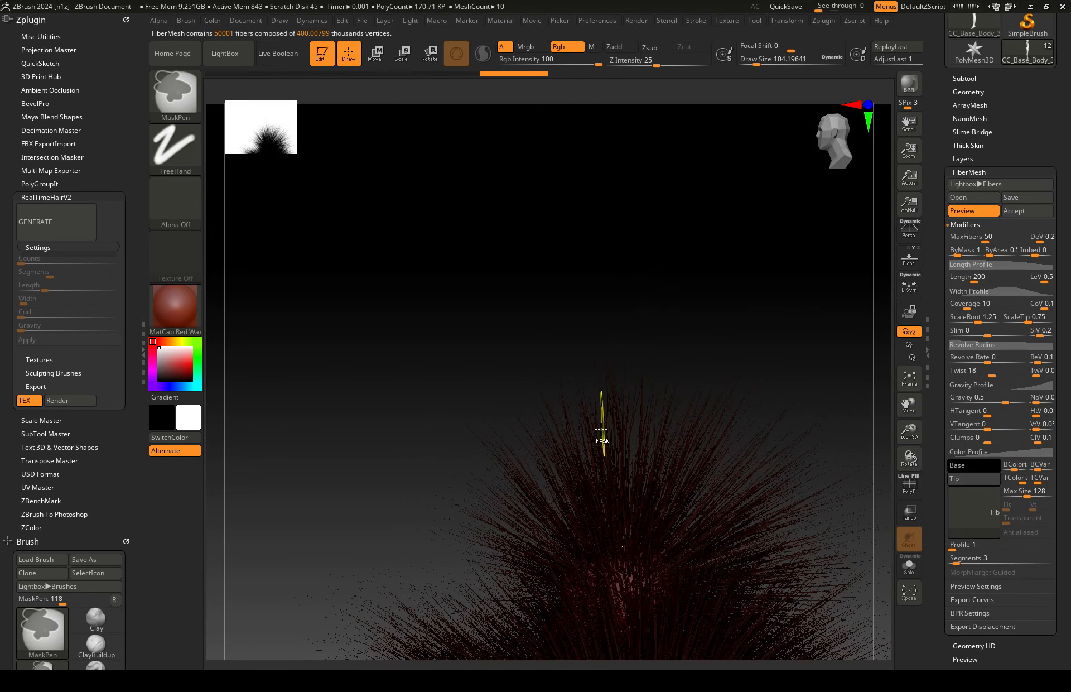
key(space)
ctrl+right_drag(717, 396, 681, 297)
alt+right_drag(658, 342, 591, 120)
mouse_move(564, 281)
ctrl+right_down()
mouse_move(559, 328)
mouse_move(710, 215)
ctrl+right_up()
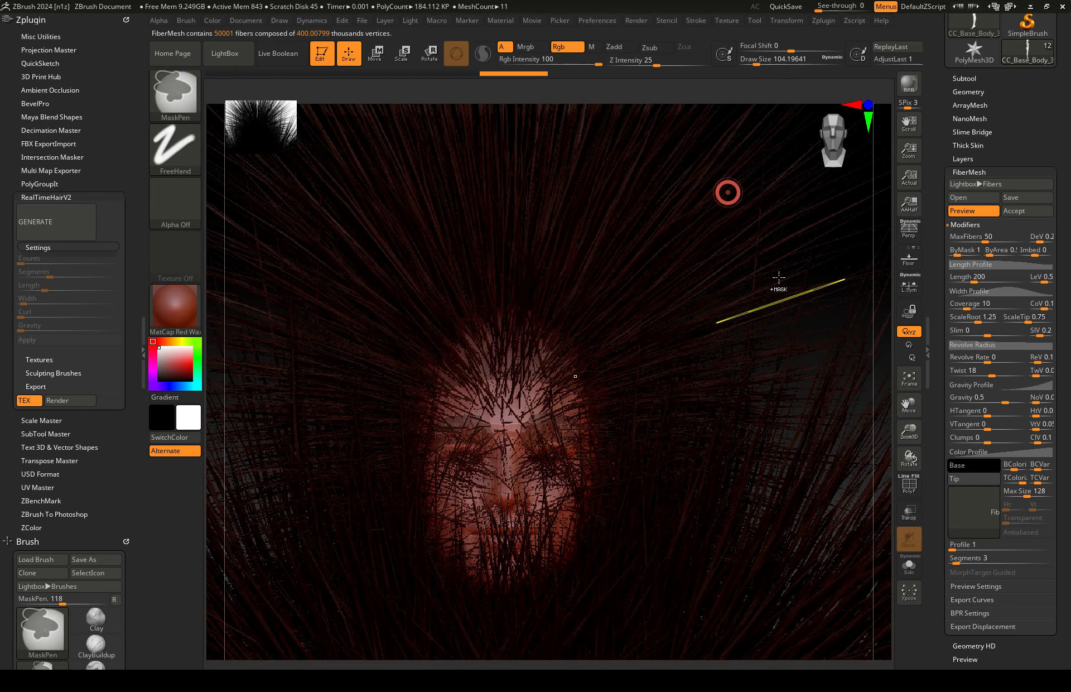
ctrl+click(780, 273)
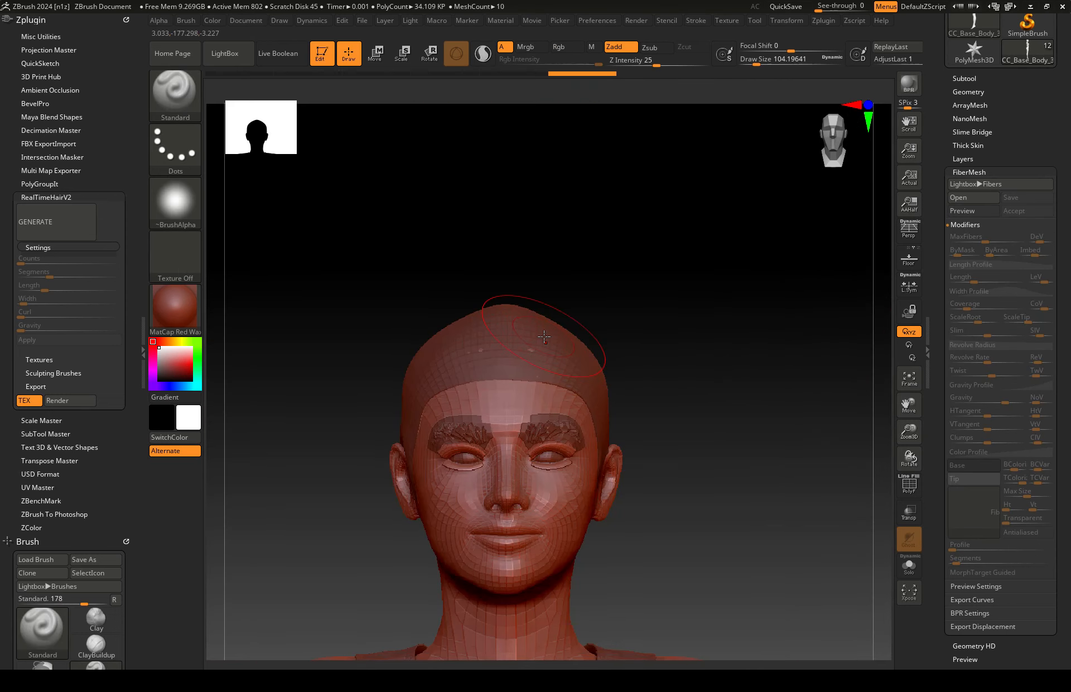
Step: Select the scalp subtool and set its FiberMesh MaxFibers to 10
alt+click(544, 336)
ctrl+right_drag(498, 303, 511, 357)
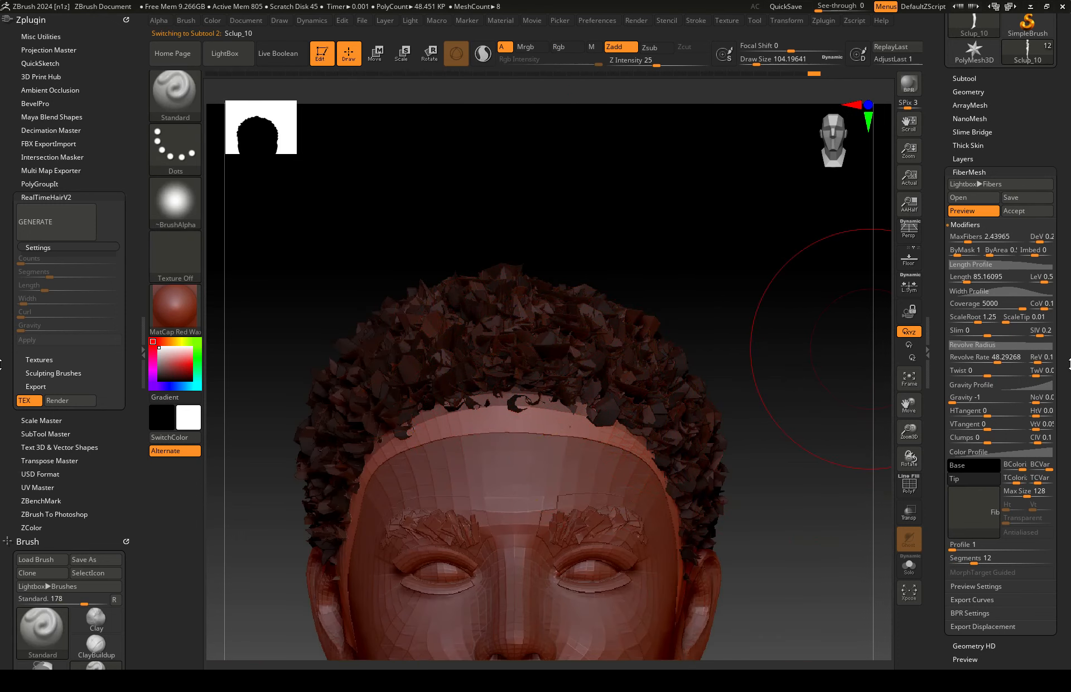
scroll(998, 357, down, 3)
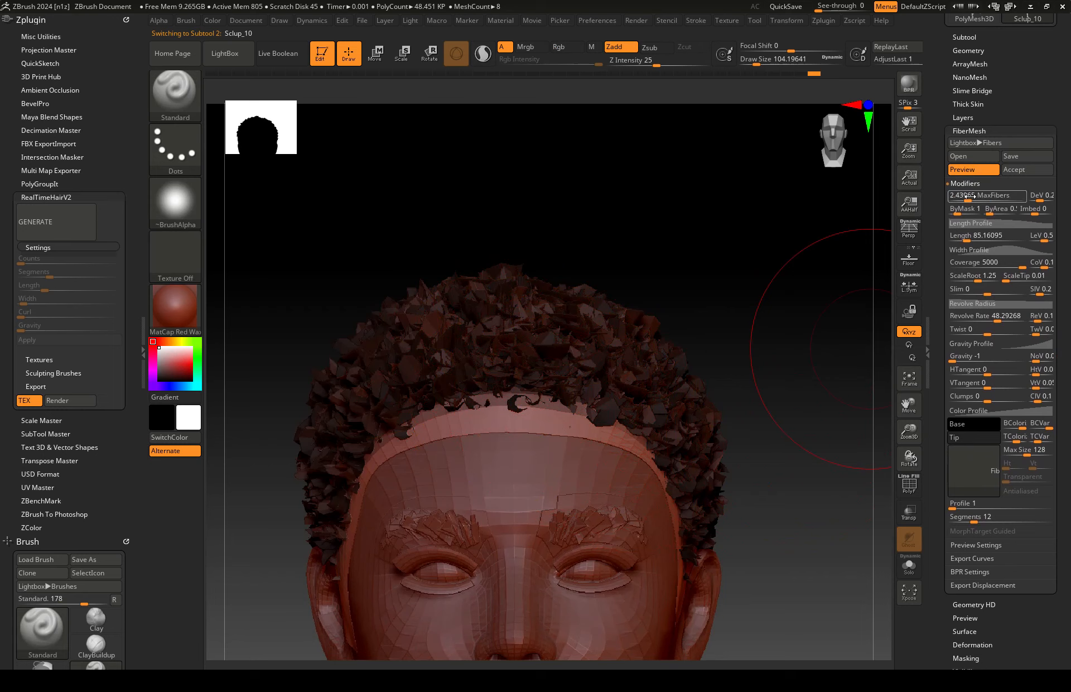
drag(968, 196, 975, 196)
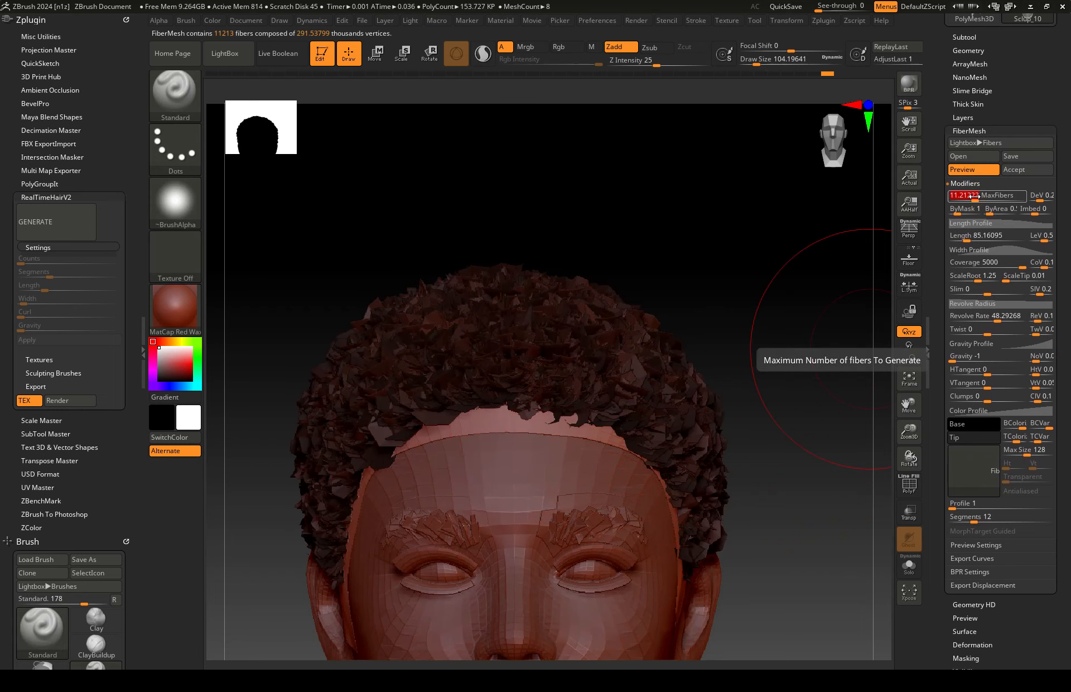
text(10)
key(Return)
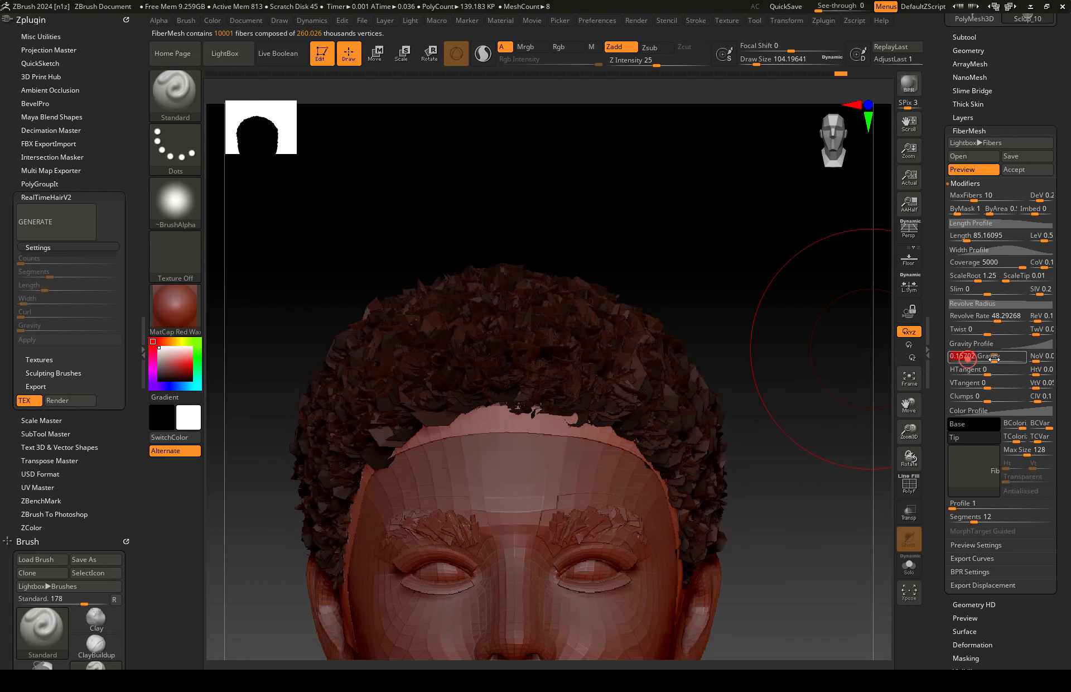
Step: Set the fiber Length to about 222, try a Gravity of about 0.45 and settle on about 0.07
click(996, 360)
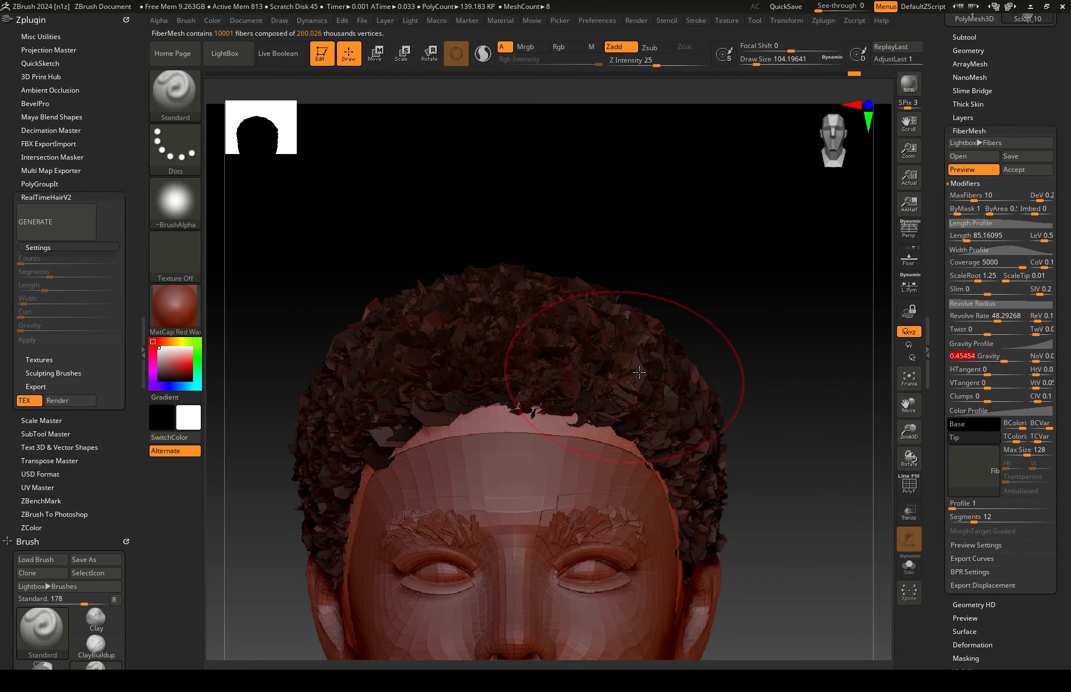
click(972, 236)
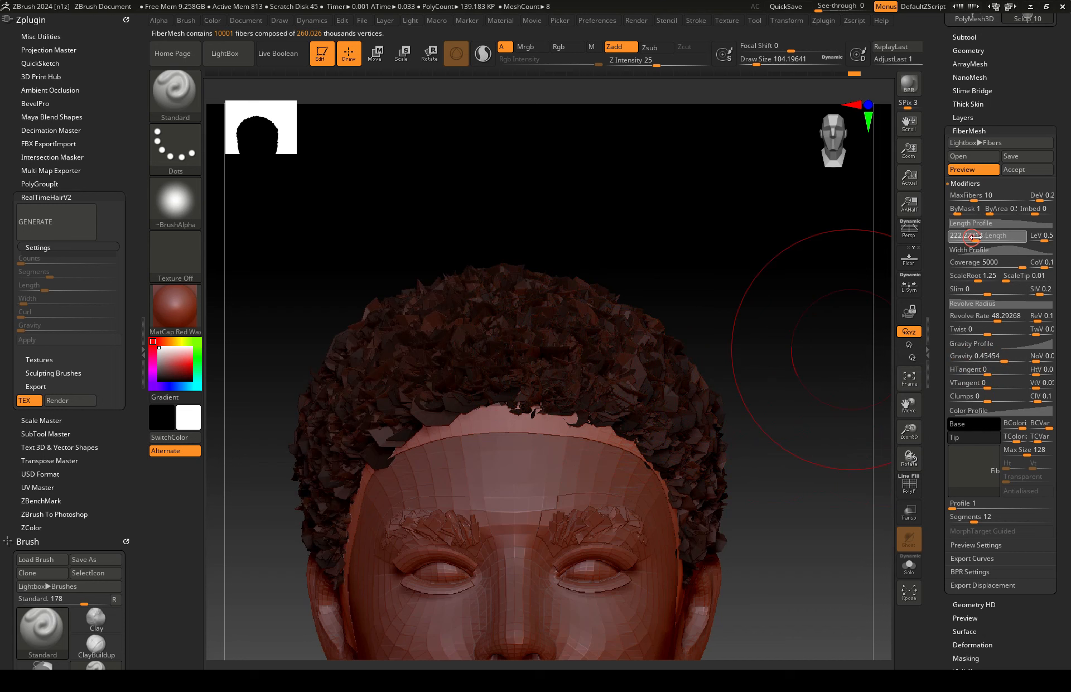
click(973, 236)
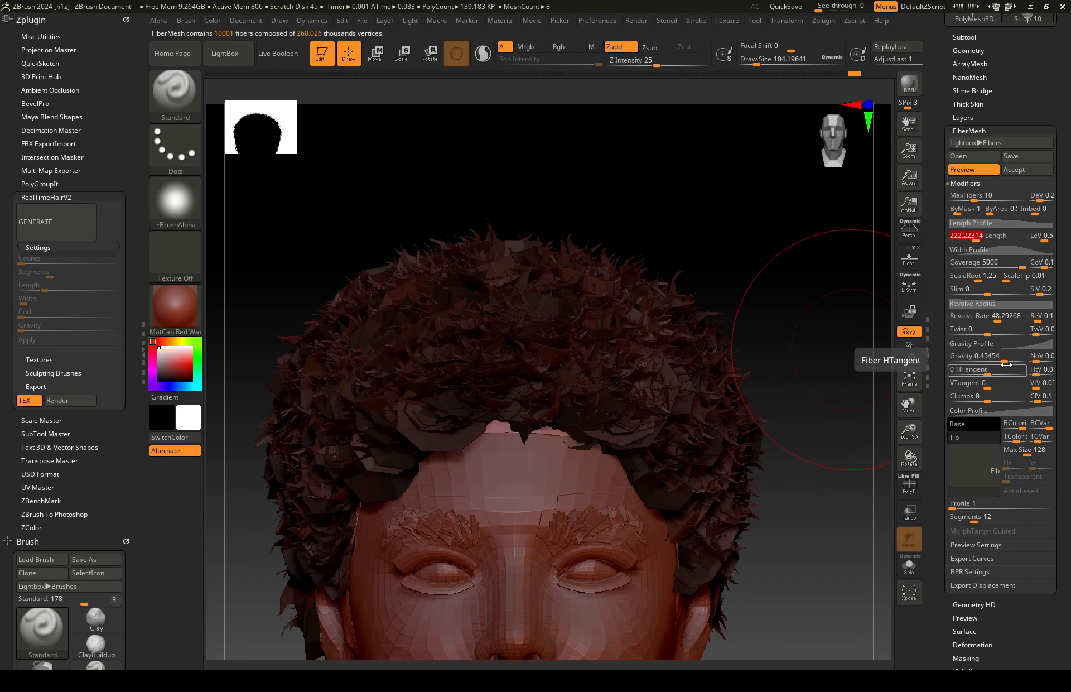
click(991, 360)
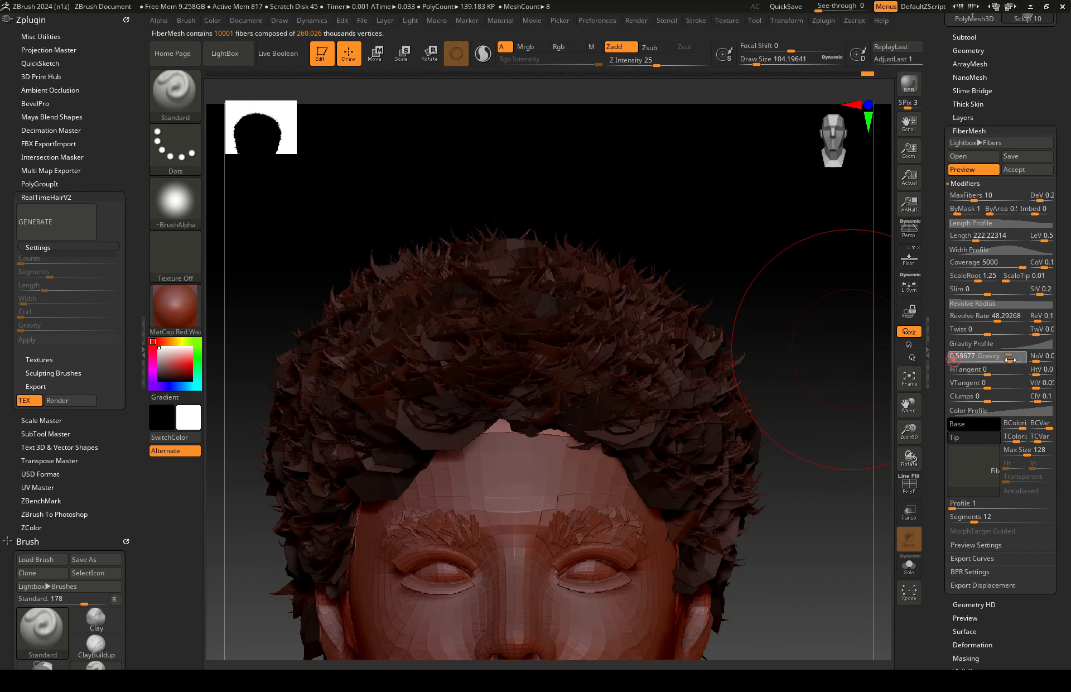
Step: Reshape the fiber Width Profile curve to run from a wide root down to about half width at the tip
click(1004, 250)
drag(950, 348, 949, 269)
drag(1008, 246, 1007, 287)
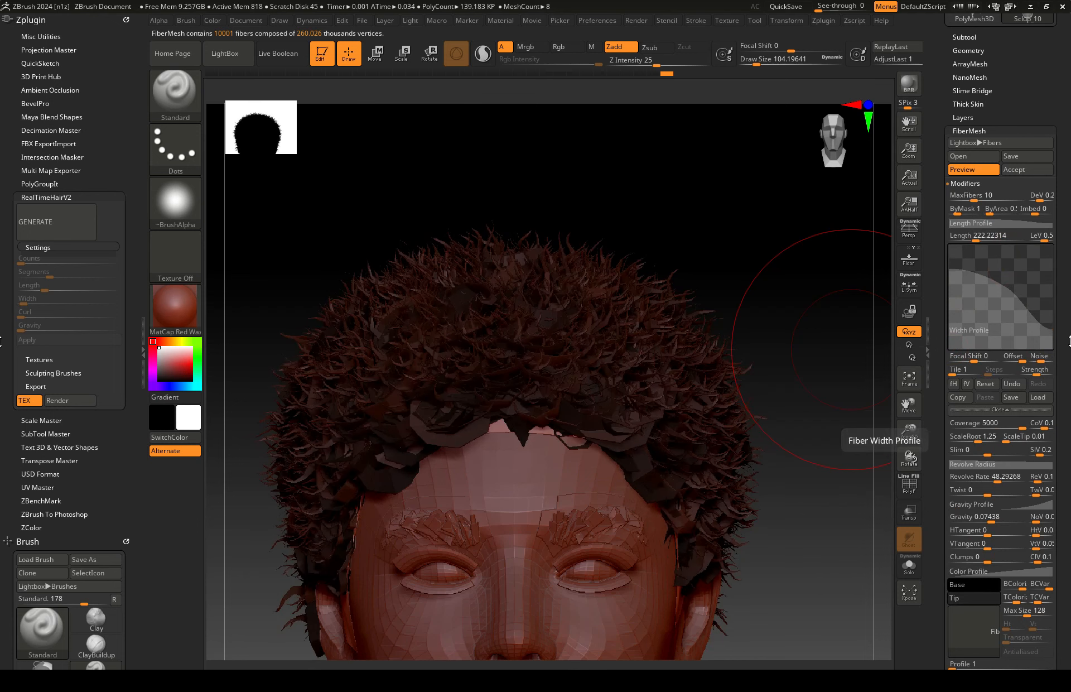
drag(1051, 329, 1052, 297)
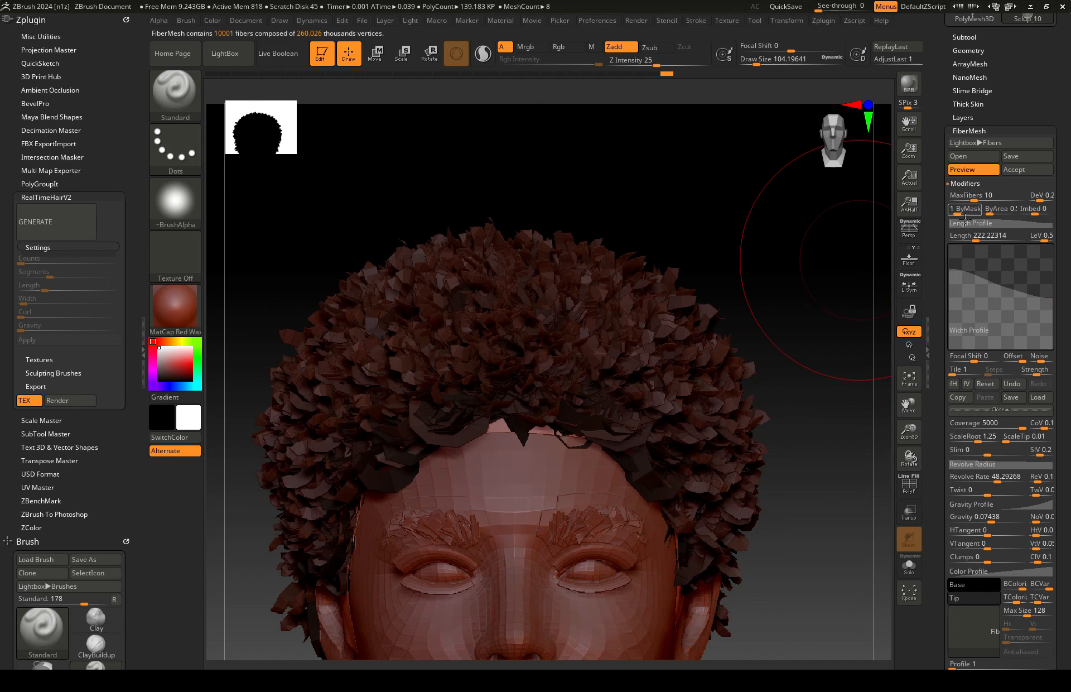
Step: Lower the middle of the fiber Length Profile curve and set the Length to about 315
click(965, 222)
mouse_move(1014, 238)
mouse_down()
mouse_move(1019, 230)
mouse_move(1001, 256)
mouse_up()
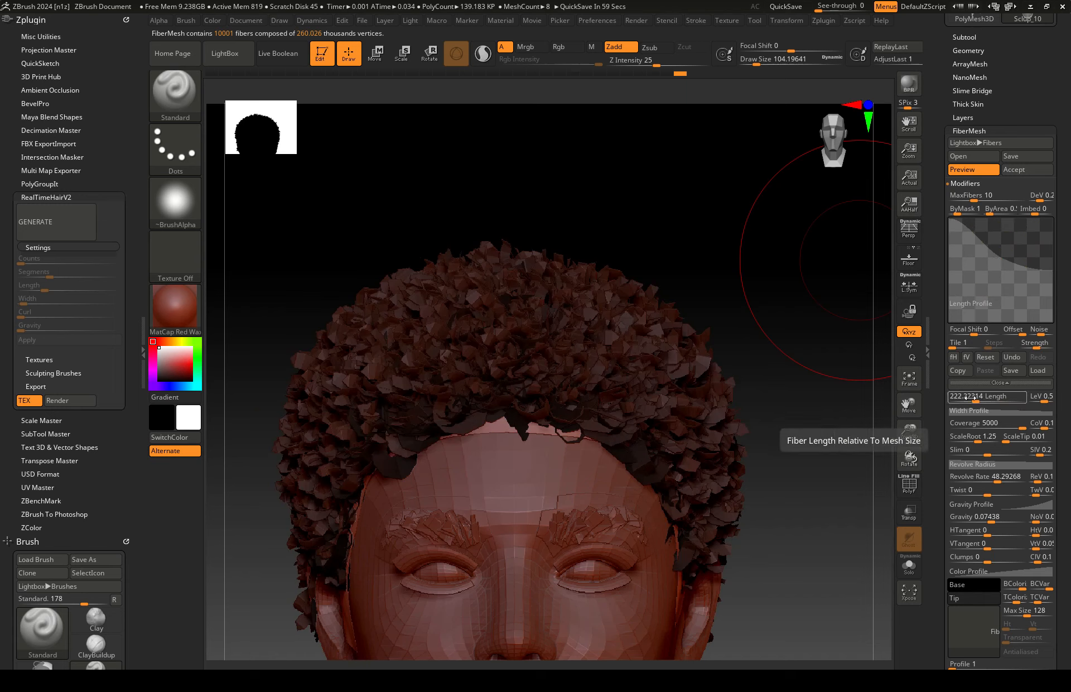
drag(975, 400, 980, 399)
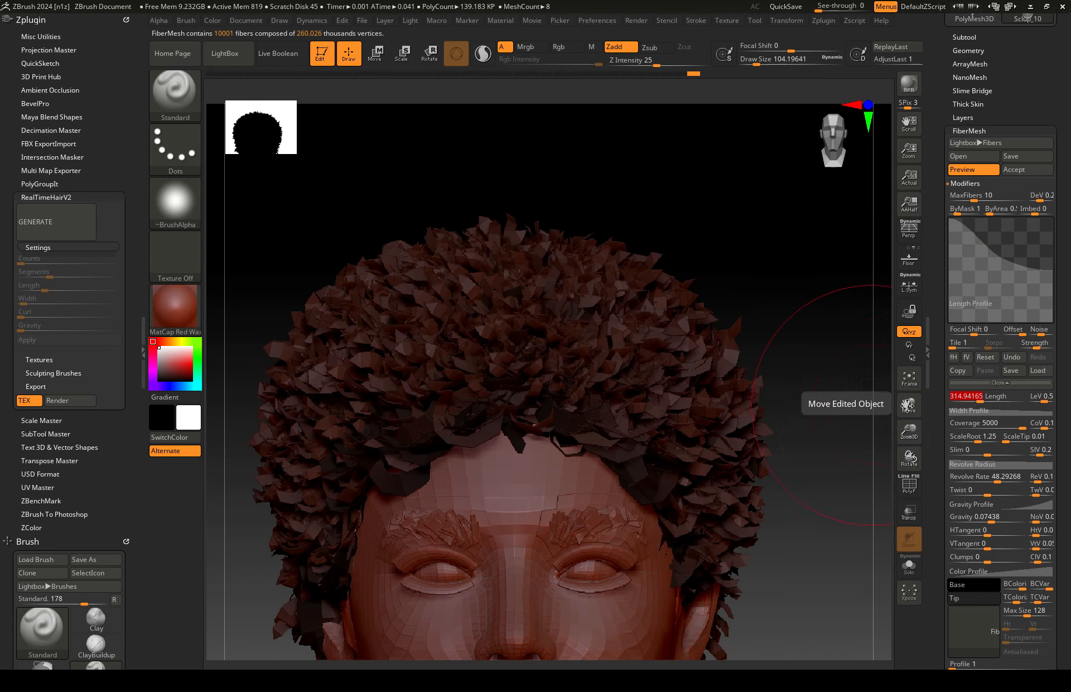
Step: Inspect the fuller curly hair from the side, three-quarter and front views, keeping the scalp subtool selected
ctrl+right_drag(531, 411, 522, 365)
right_drag(513, 371, 550, 468)
alt+right_click(468, 527)
right_click(606, 418)
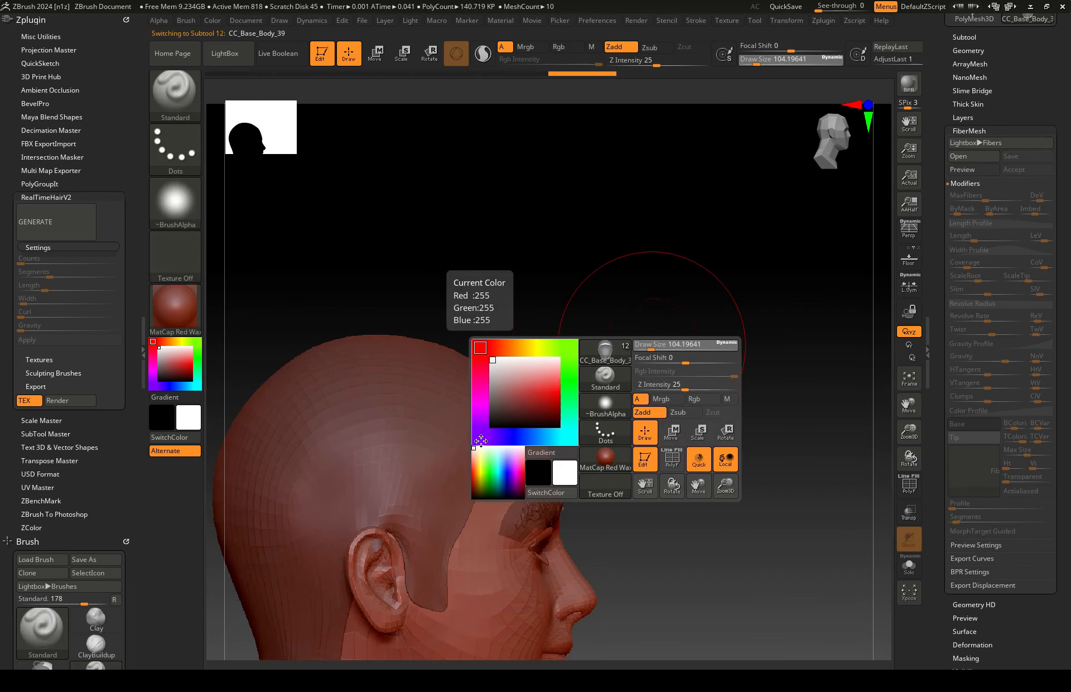
ctrl+right_drag(467, 509, 453, 468)
alt+right_drag(416, 530, 472, 407)
alt+right_click(471, 406)
right_drag(735, 443, 624, 446)
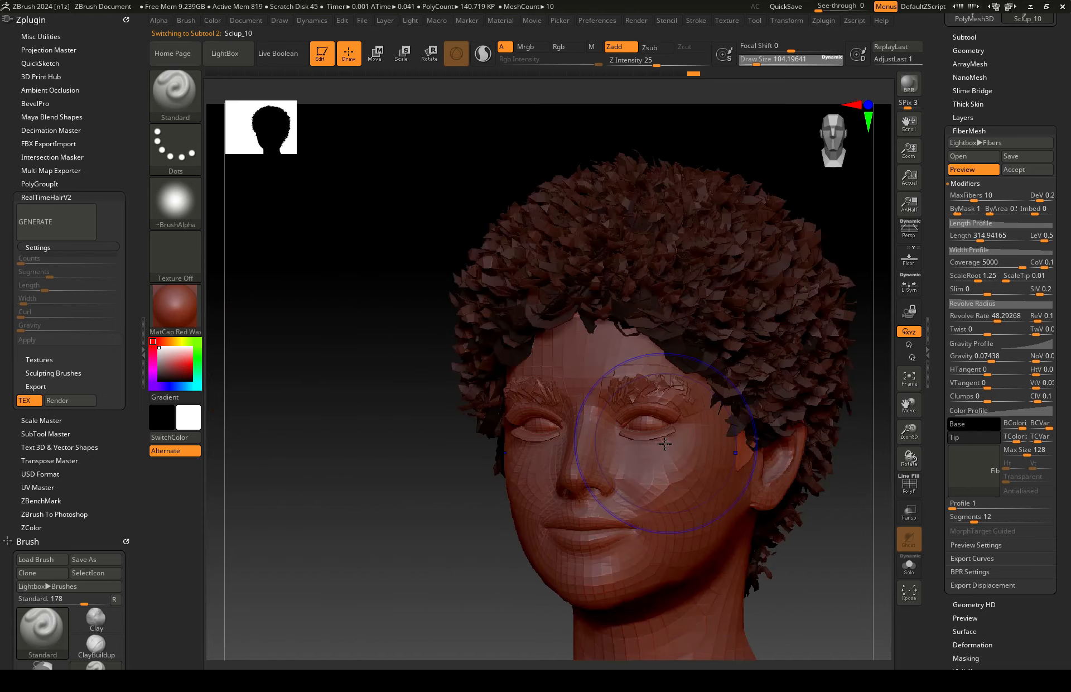
right_drag(720, 438, 600, 290)
Step: Try RealTimeHairV2's StraightHair and Wavy textures on the previewed fibers and make a BPR render
click(39, 359)
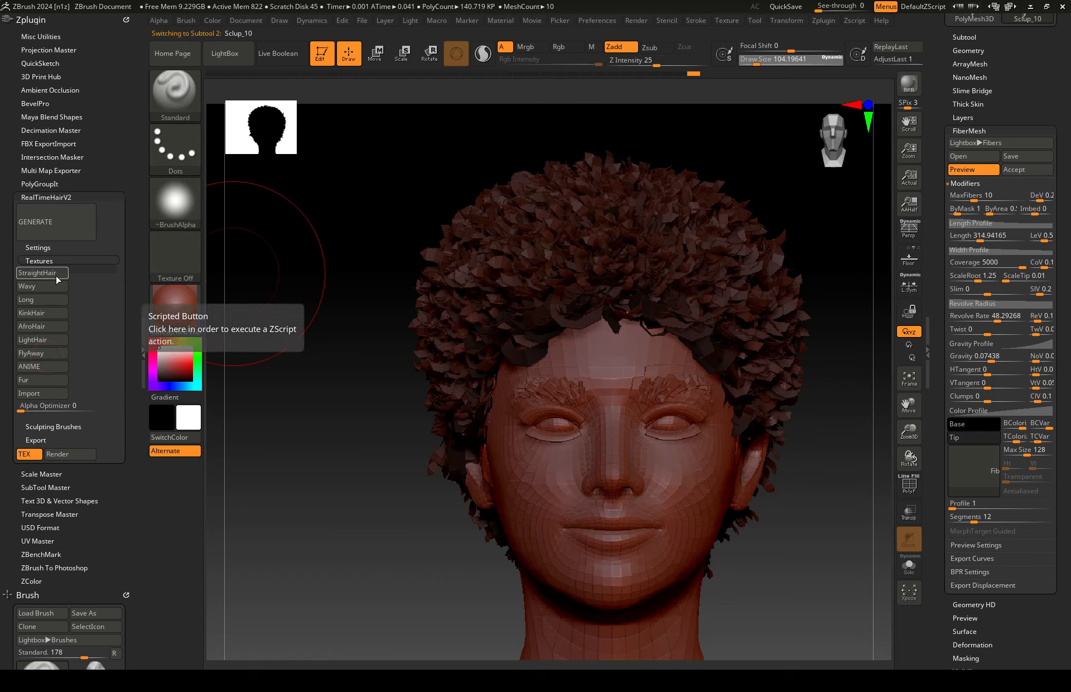
click(48, 274)
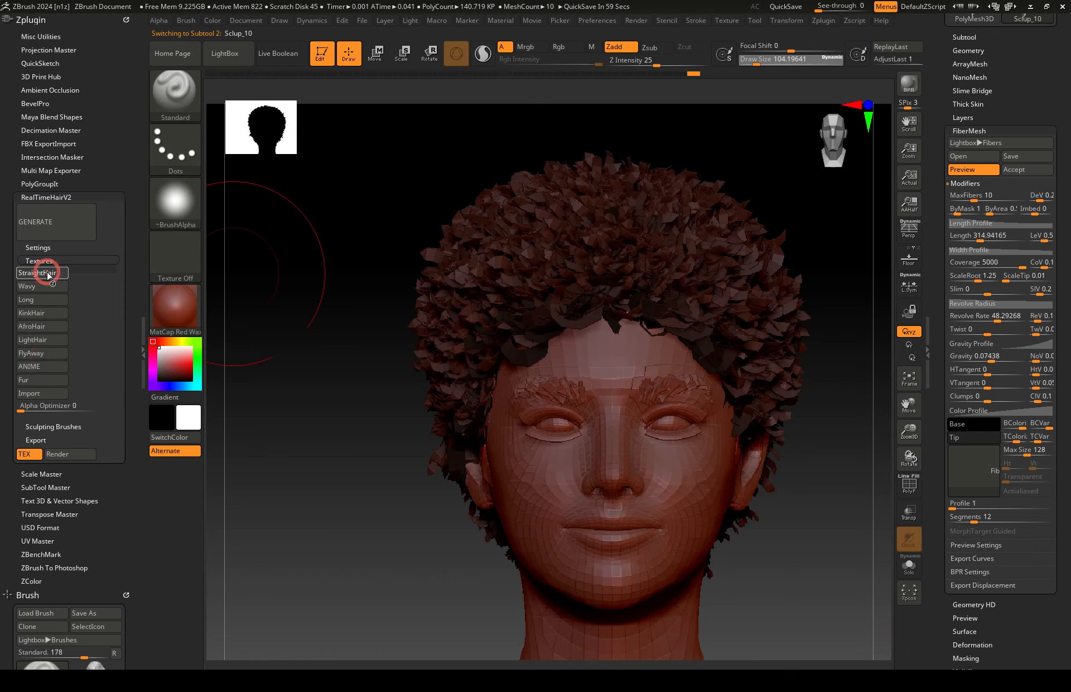
click(598, 394)
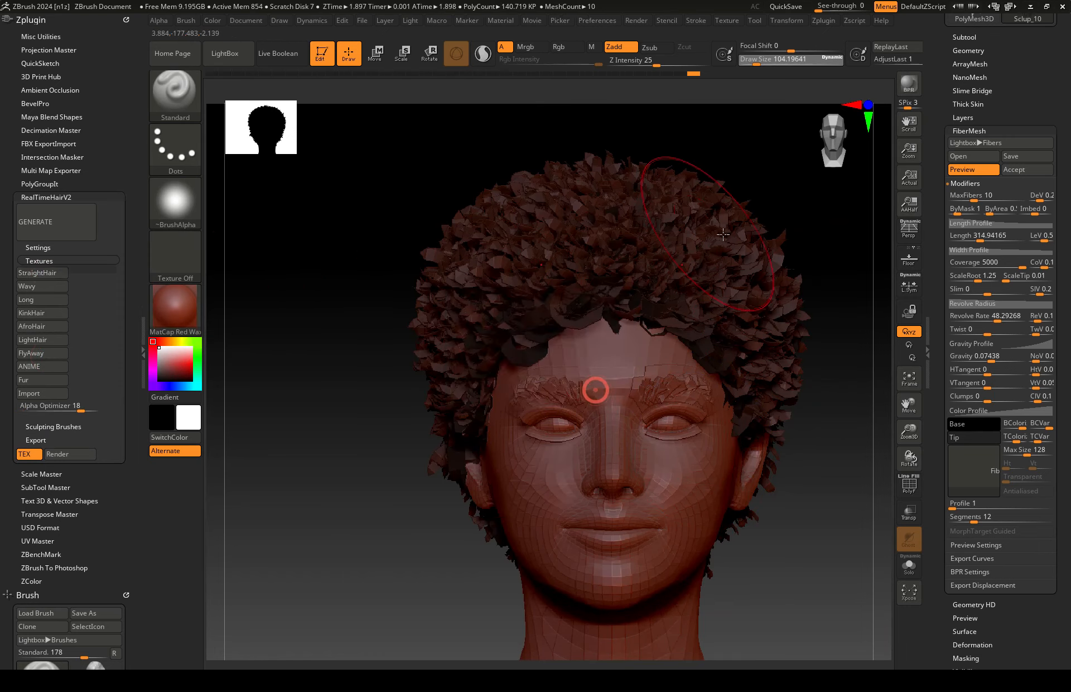
click(41, 290)
click(602, 398)
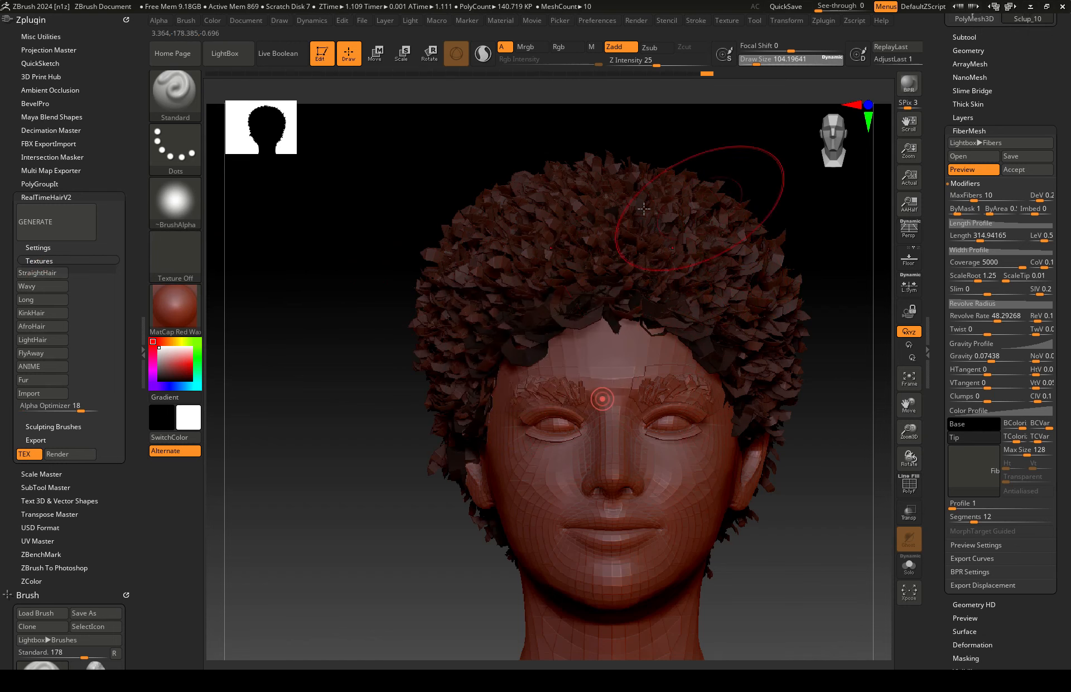
click(910, 84)
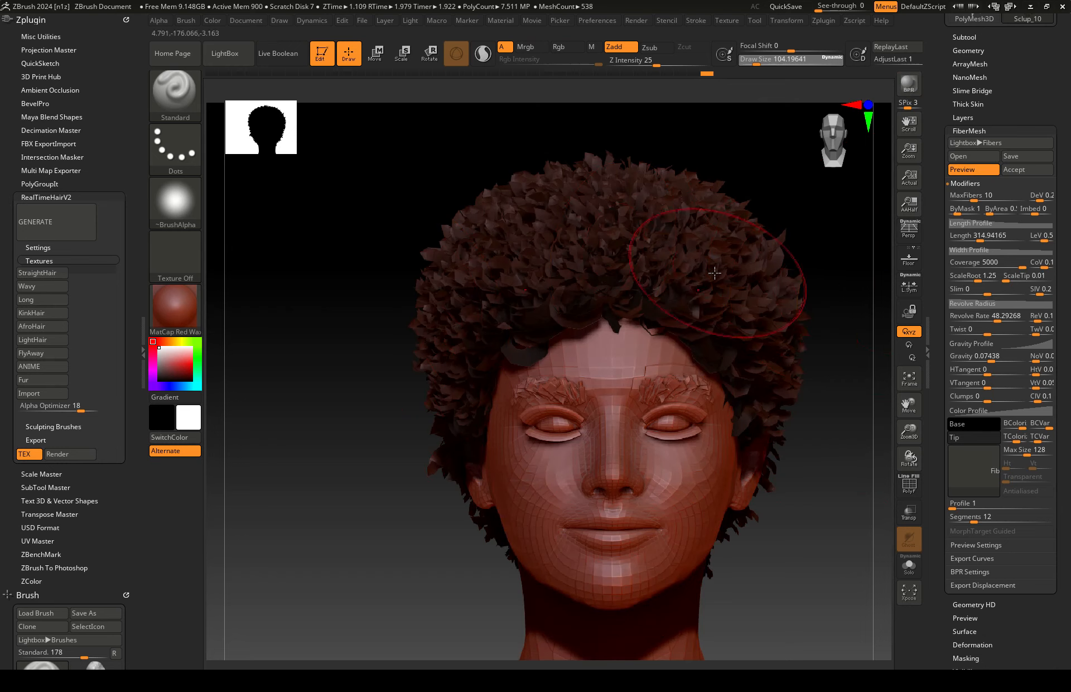
Step: Look through the scalp's UV Map projection options and its Geometry and Subtool settings
drag(1069, 441, 1069, 538)
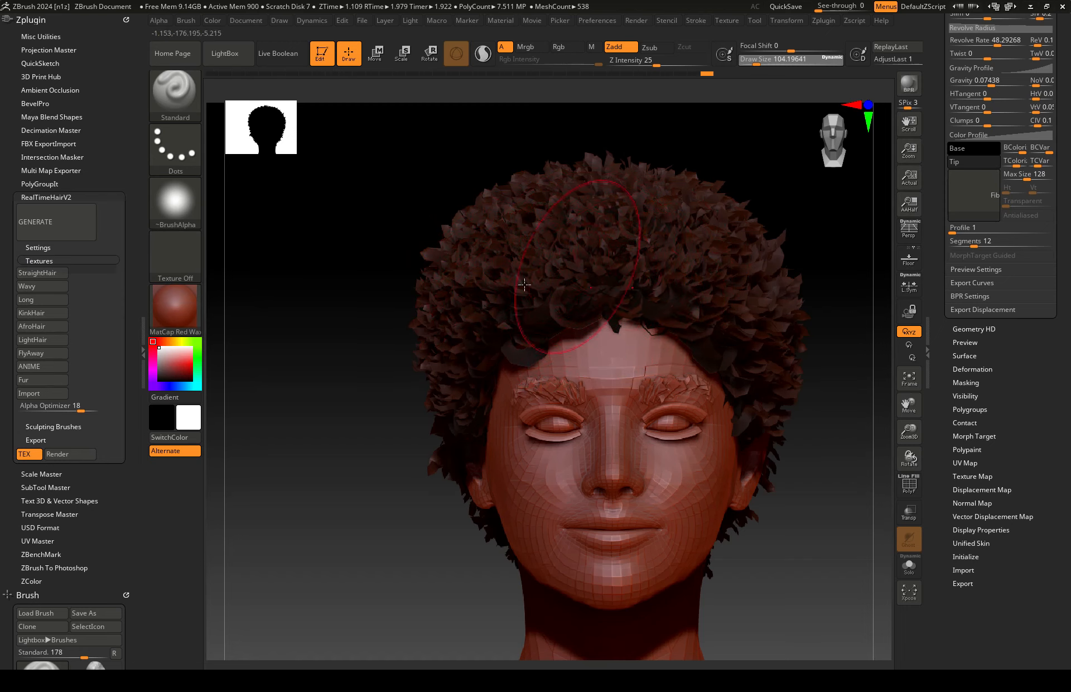
click(970, 463)
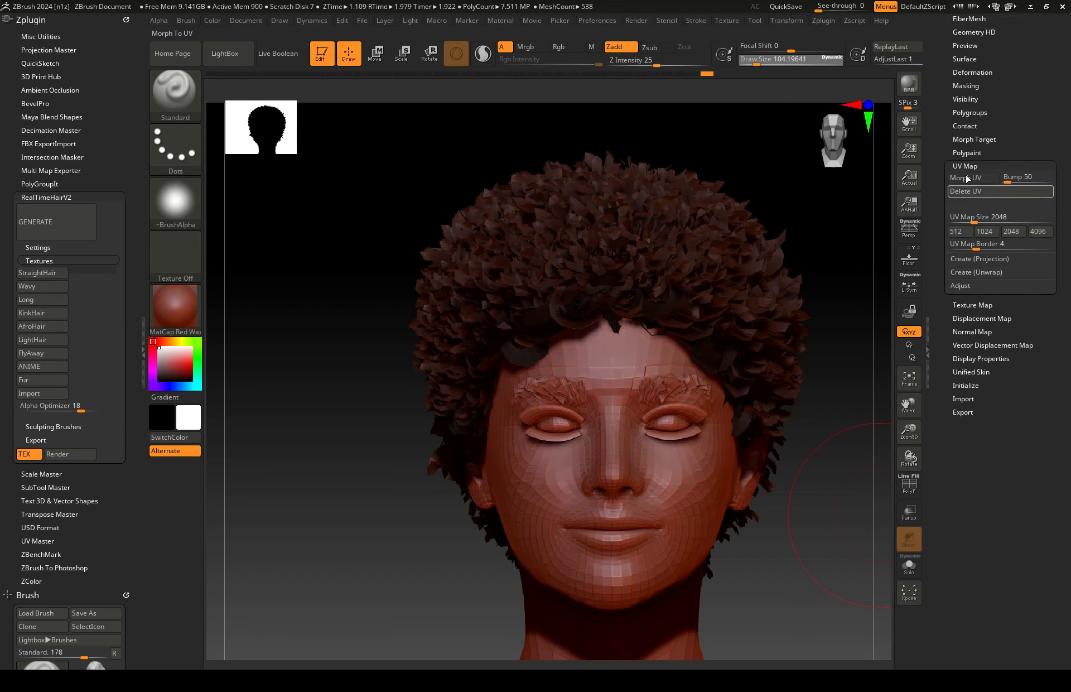
click(968, 261)
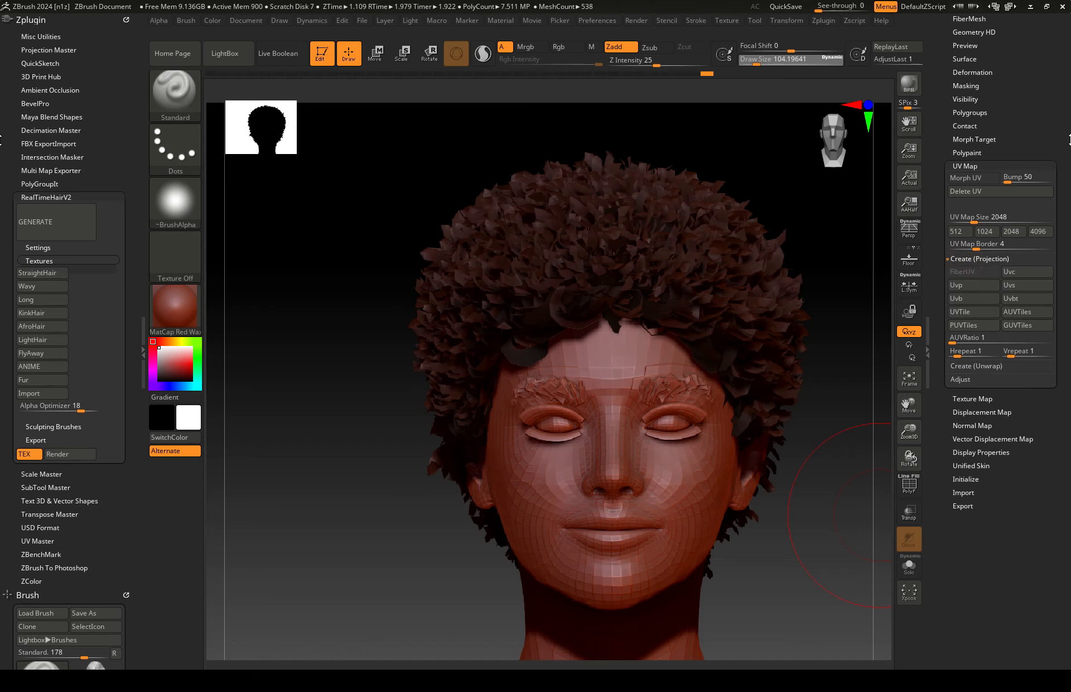
scroll(982, 234, up, 15)
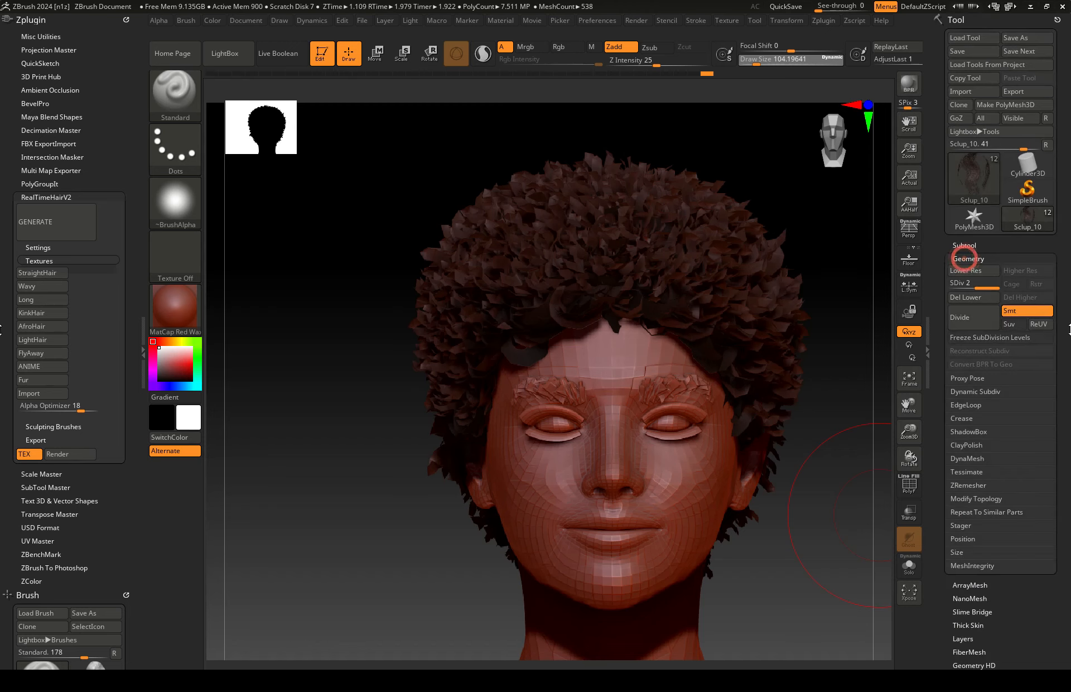
scroll(1004, 184, down, 3)
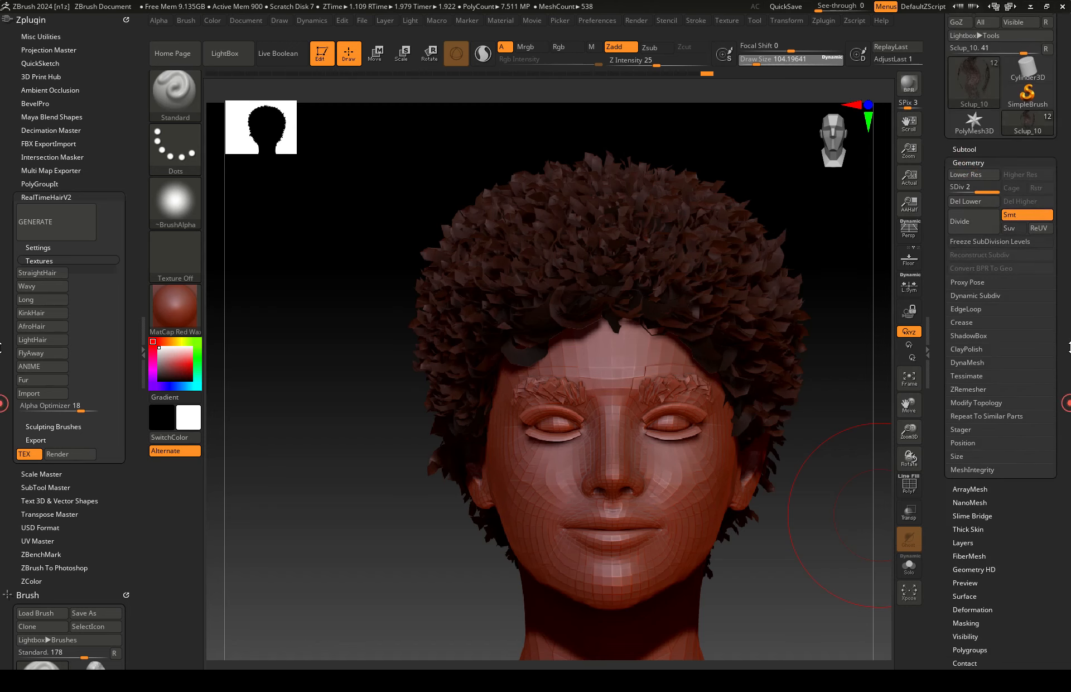
click(979, 147)
drag(1069, 554, 1069, 322)
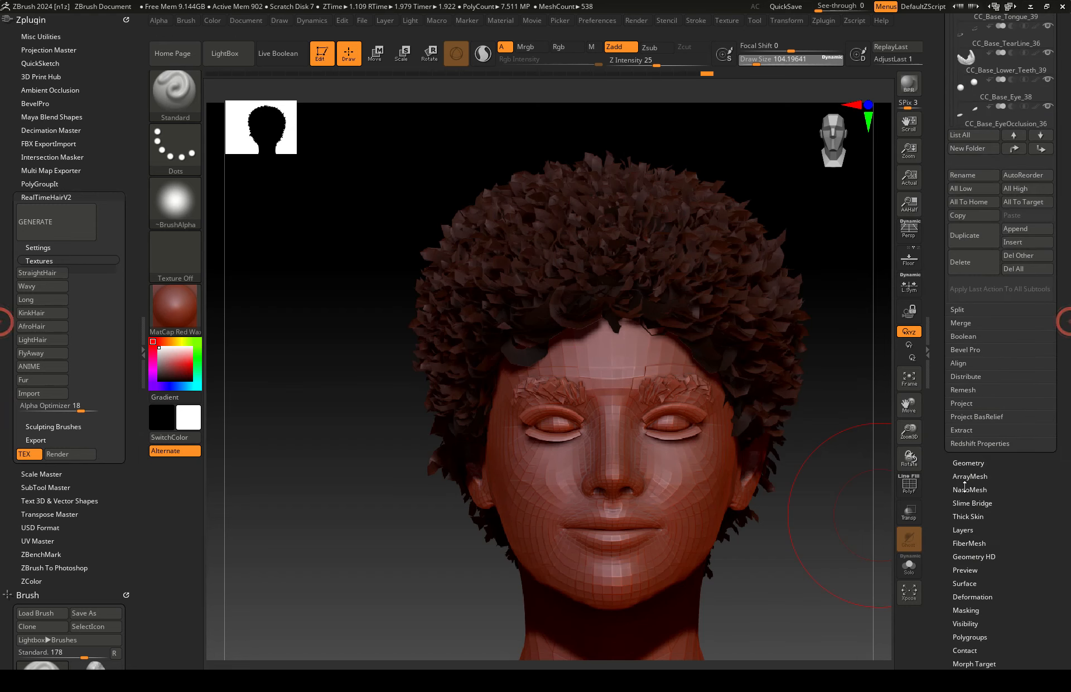
Step: Accept the FiberMesh as a new subtool with Fast Preview activated, and try RealTimeHairV2's StraightHair texture on it
click(980, 543)
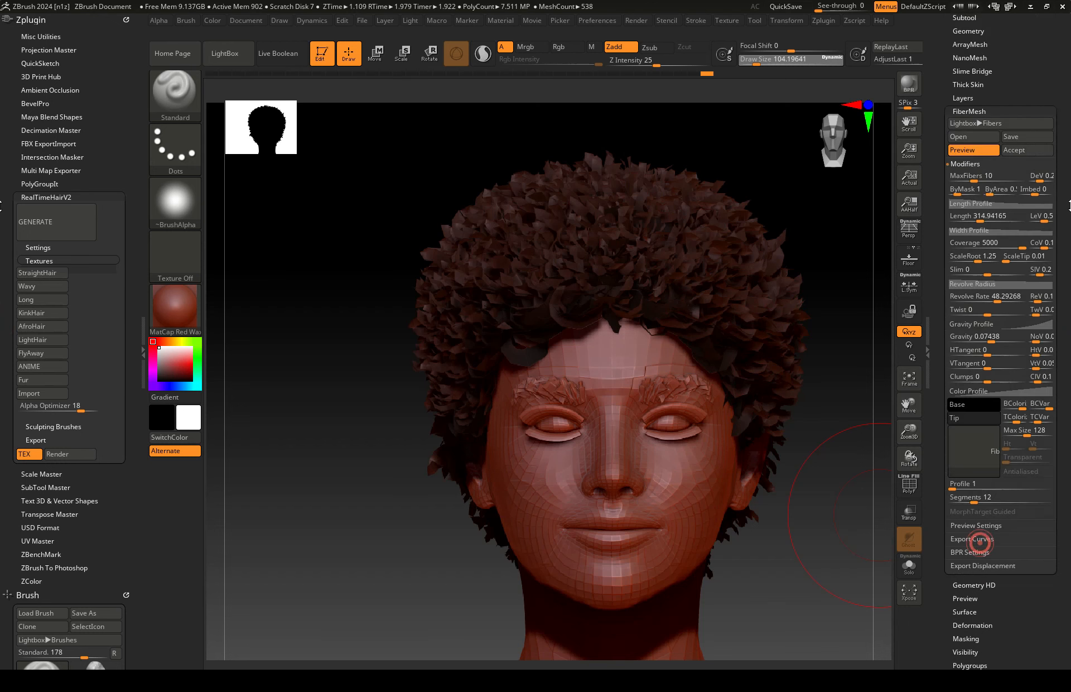
click(1017, 149)
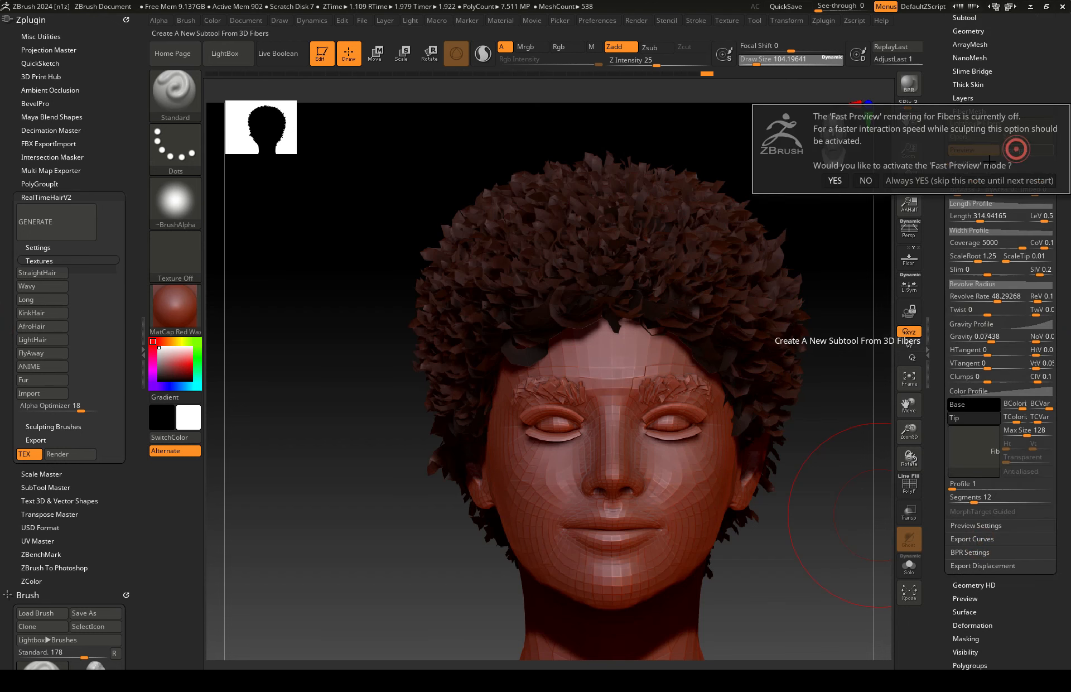
click(834, 180)
click(37, 272)
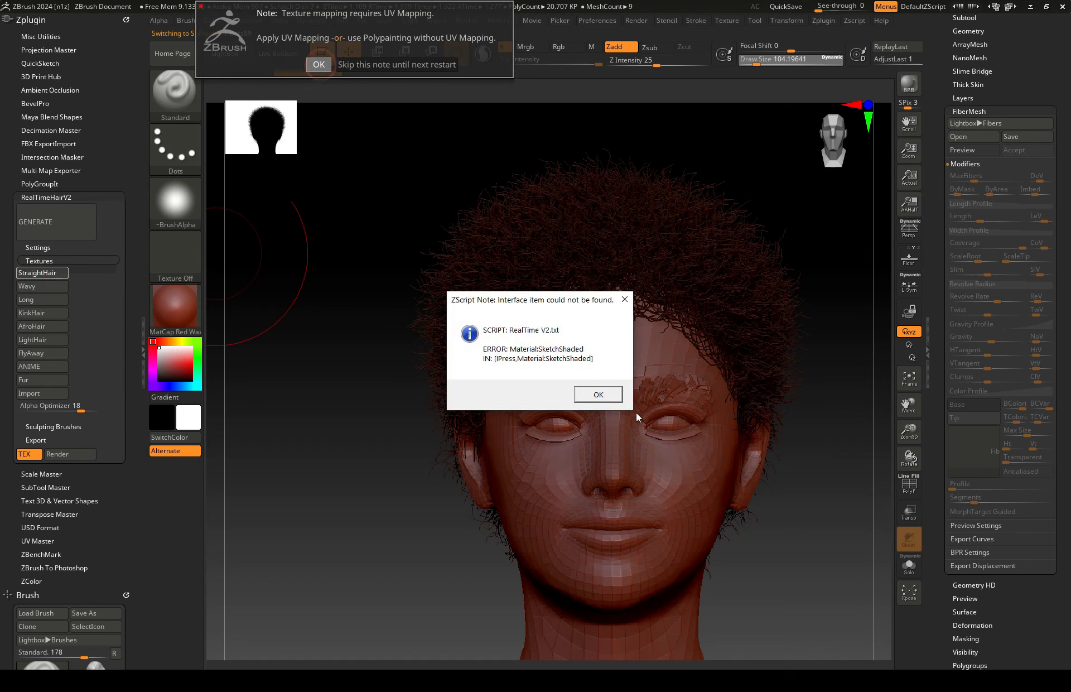
click(599, 394)
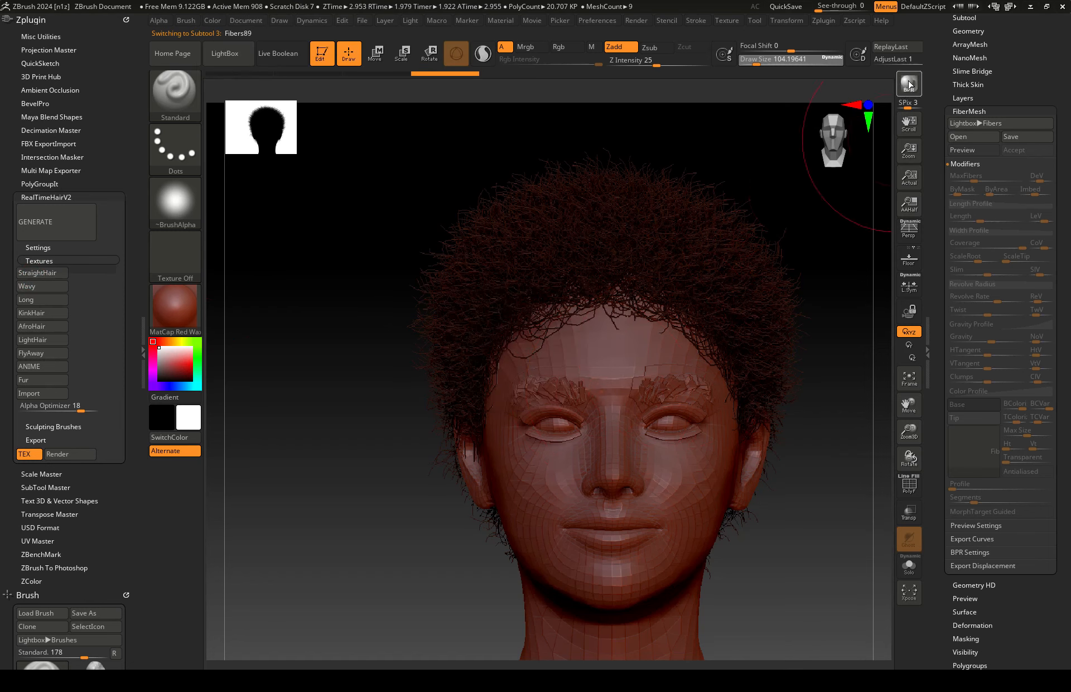
Step: Make a BPR render of the accepted hair and create FiberUV mapping for the fibers subtool
click(910, 84)
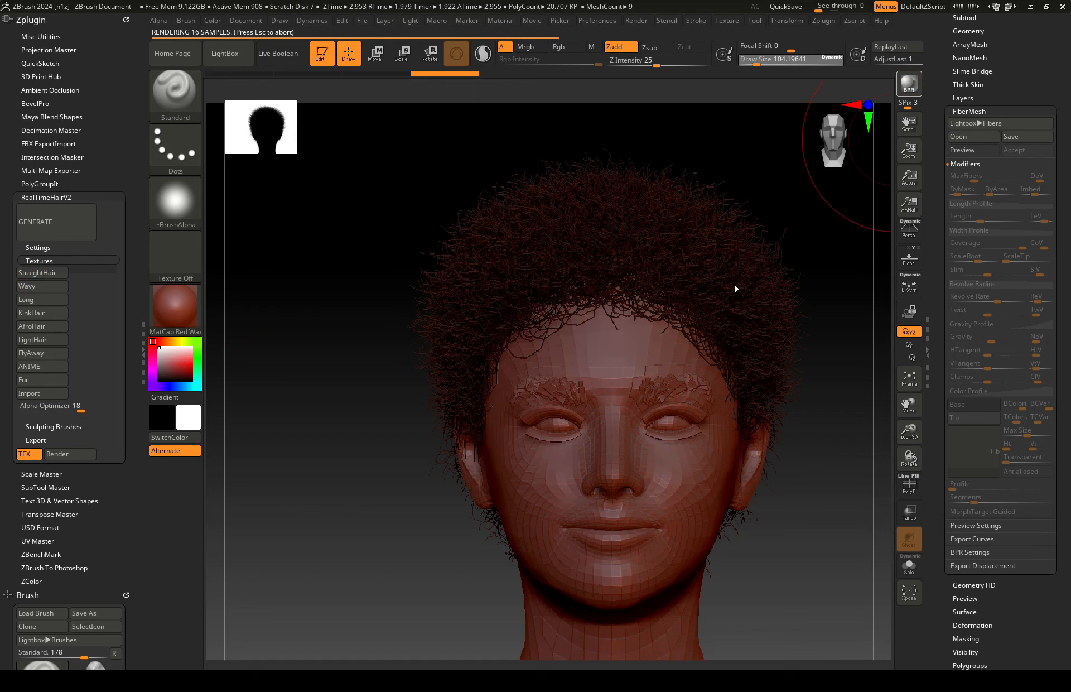
drag(1069, 588, 1070, 457)
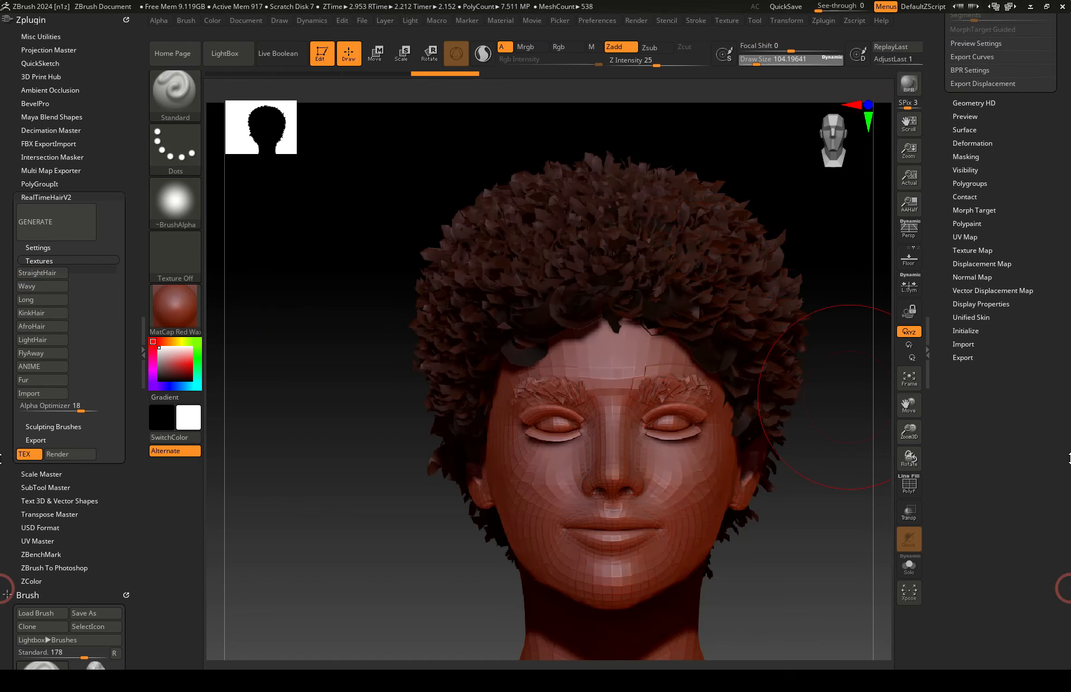
click(967, 237)
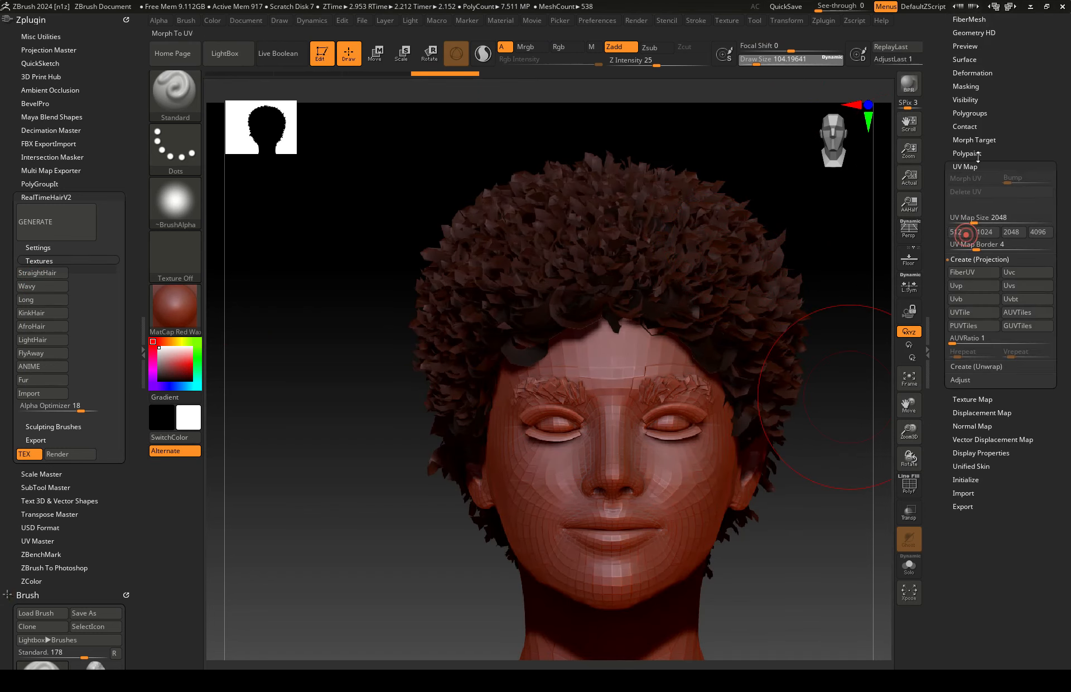
click(964, 272)
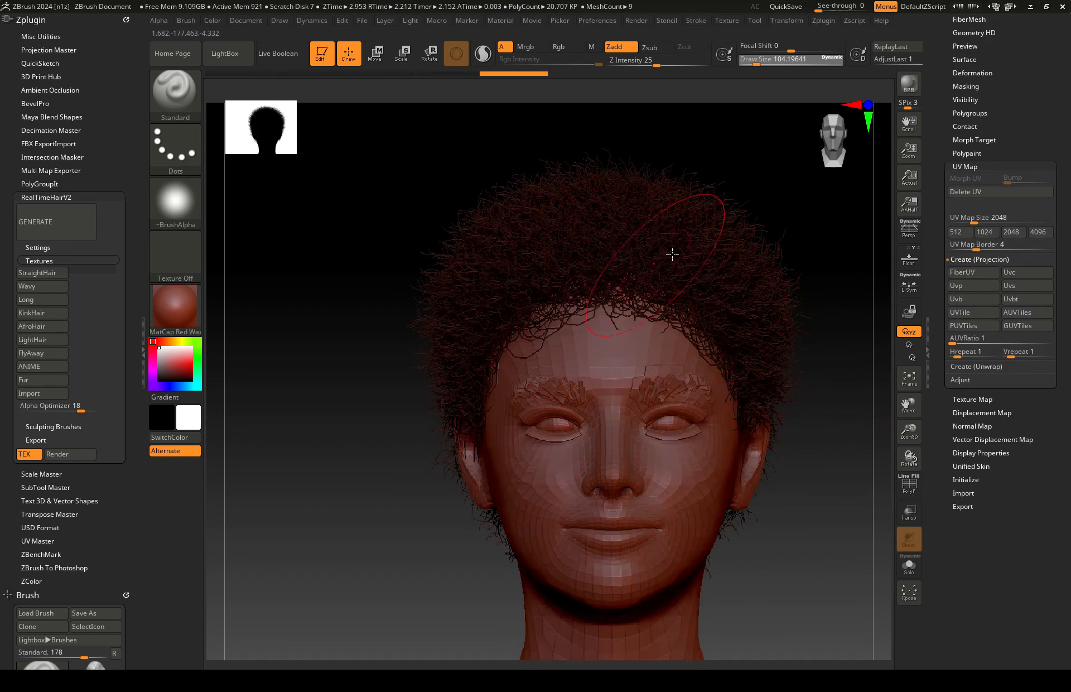
Step: Send the fibers subtool to Character Creator 4 with GoZ
drag(1070, 262, 1070, 350)
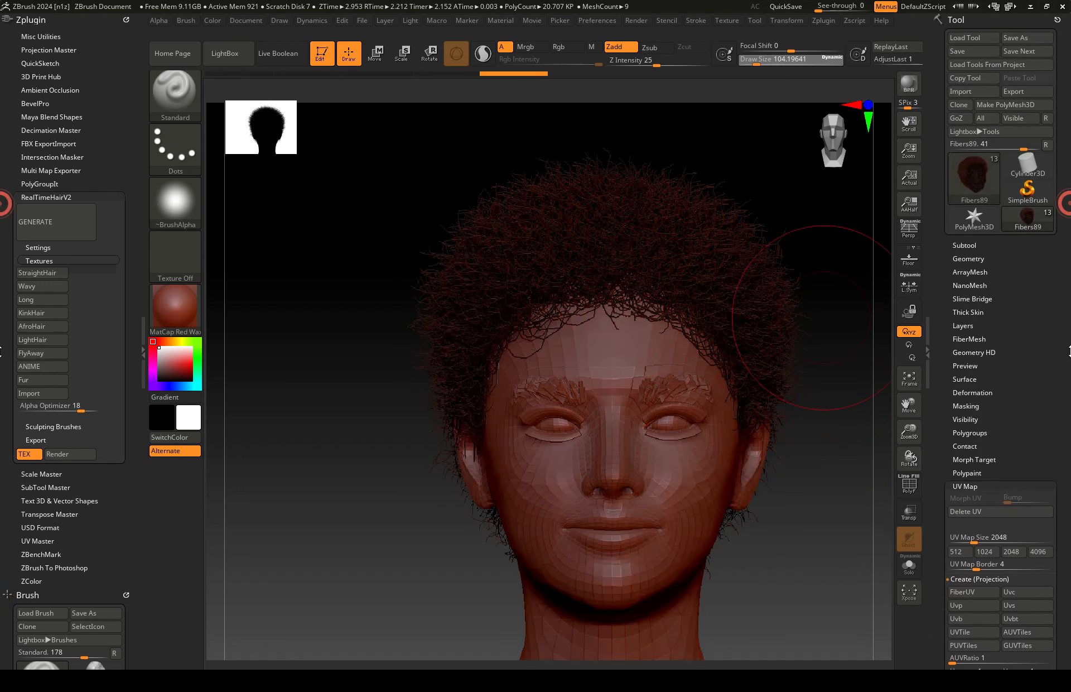
click(956, 117)
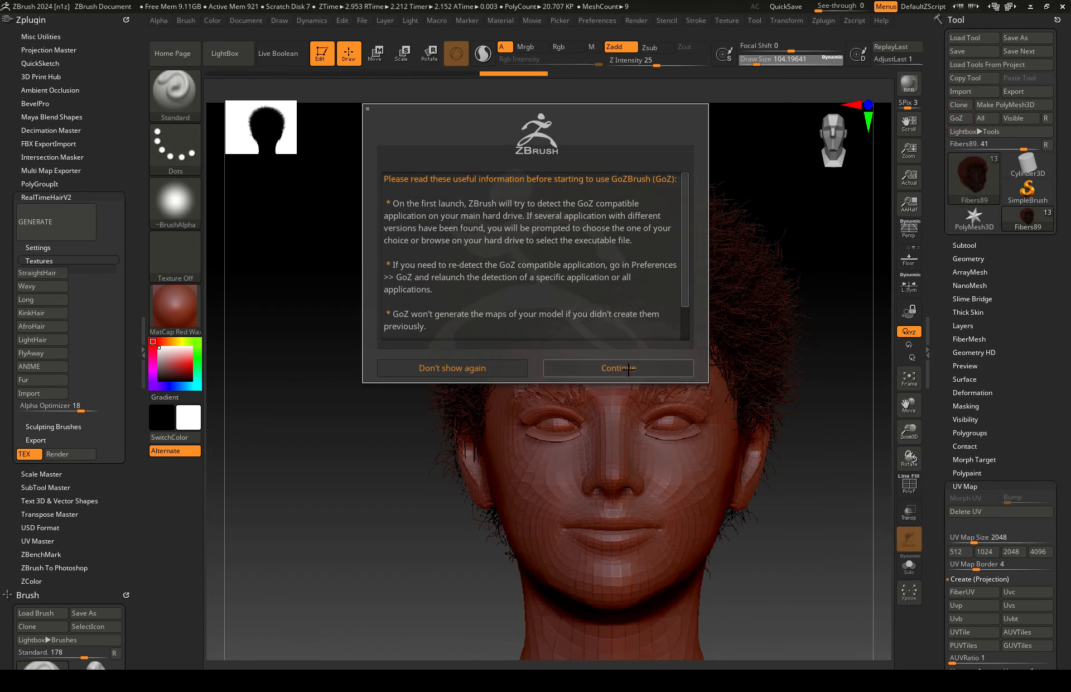
click(615, 433)
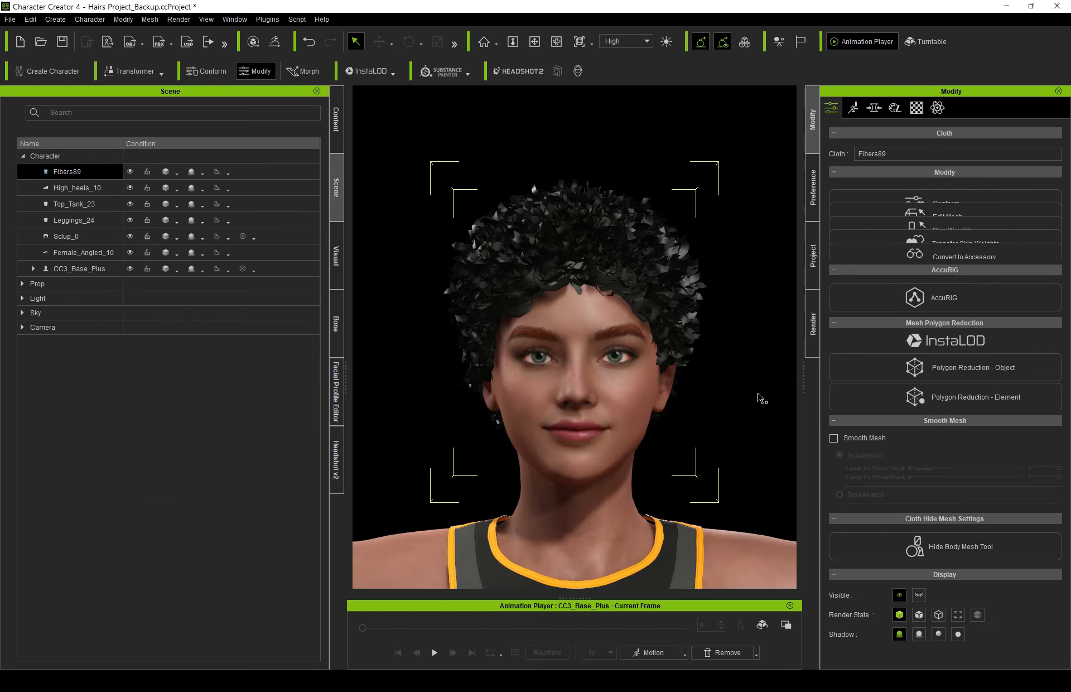
Step: Load Afro_Color as the Base Color map and Afro_Alpha as the Opacity map of the Fibers89 material
click(917, 109)
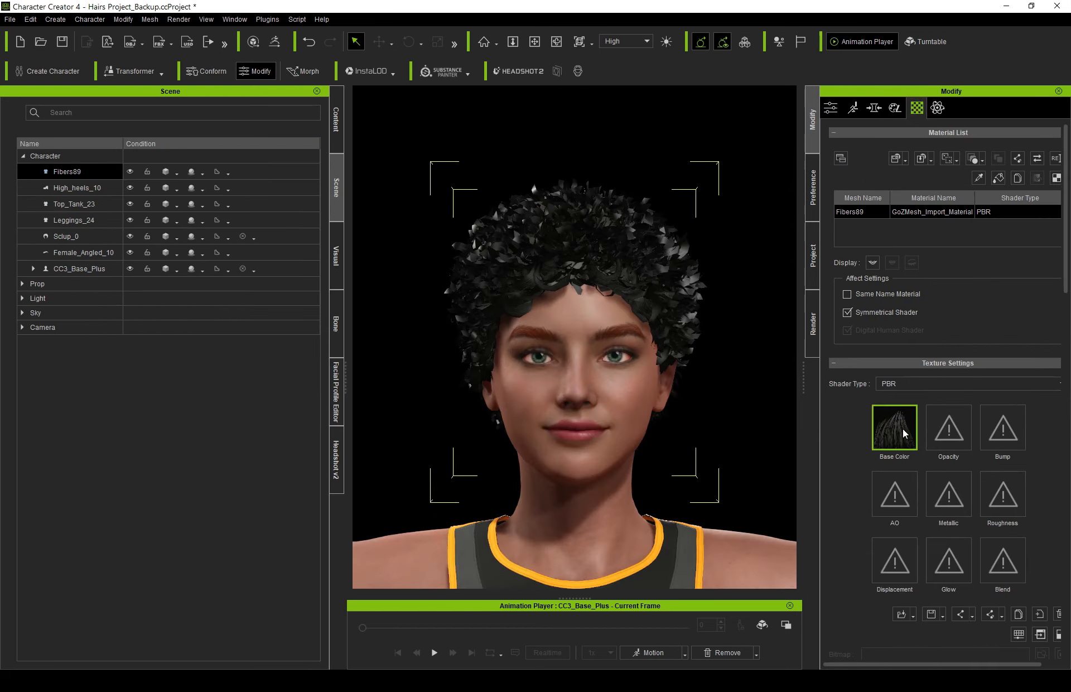
mouse_move(903, 429)
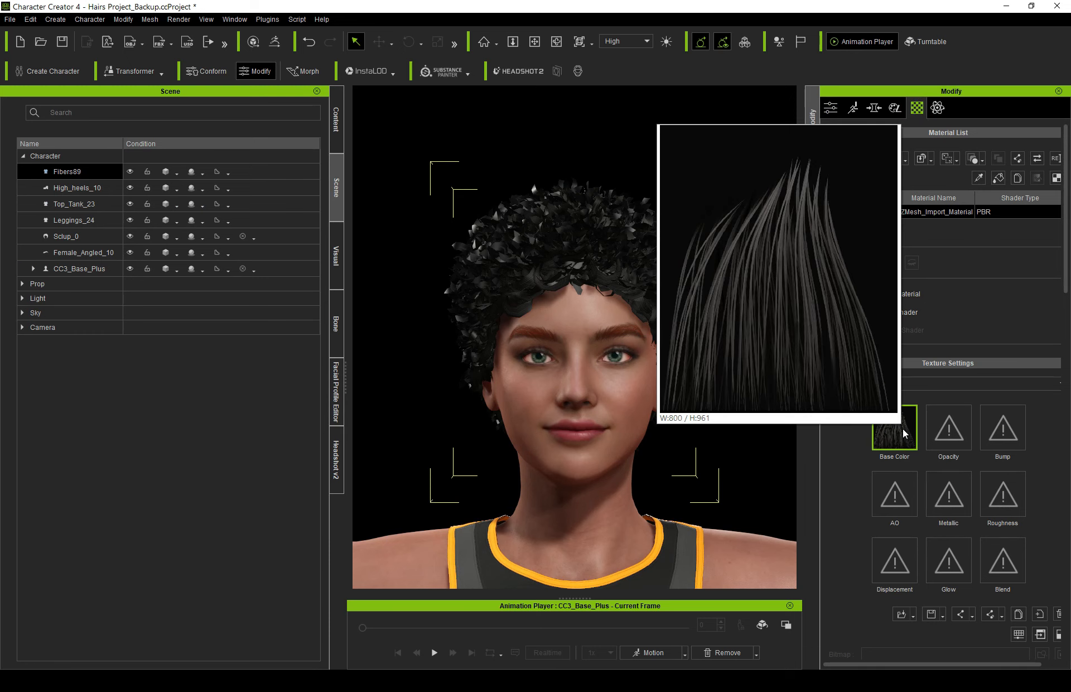
double_click(902, 428)
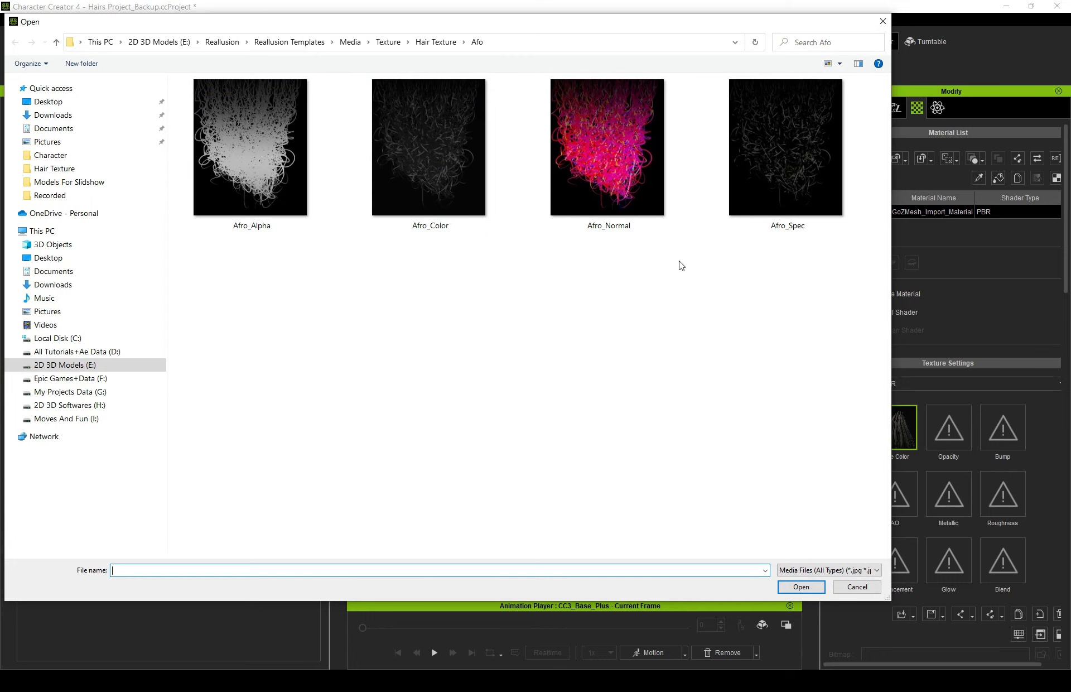
double_click(436, 168)
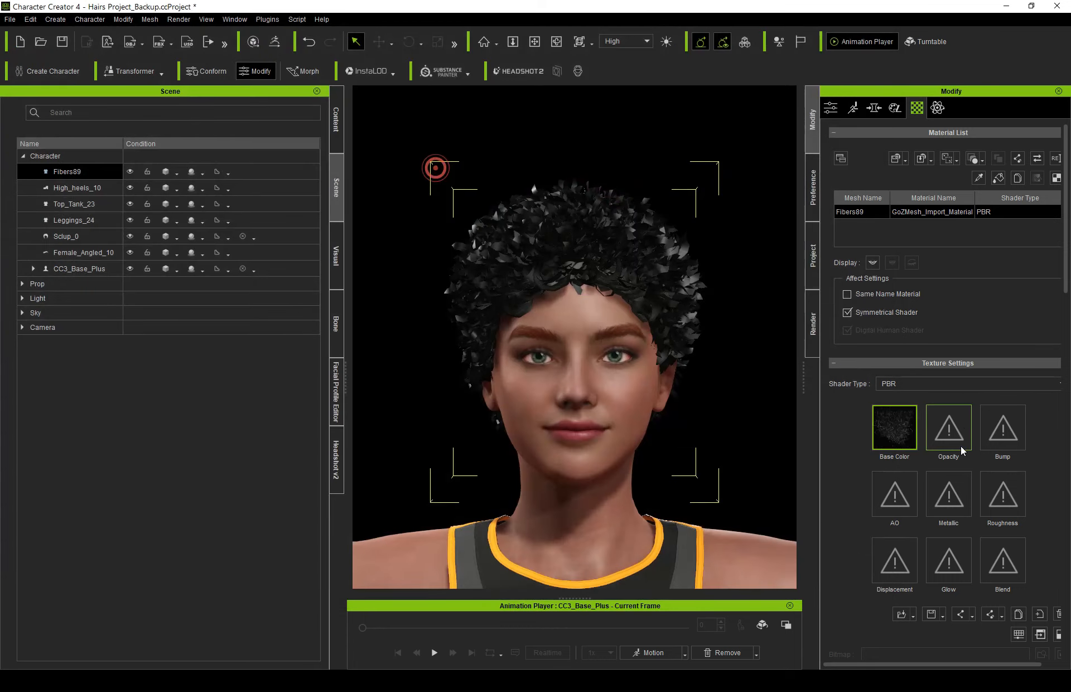
double_click(949, 428)
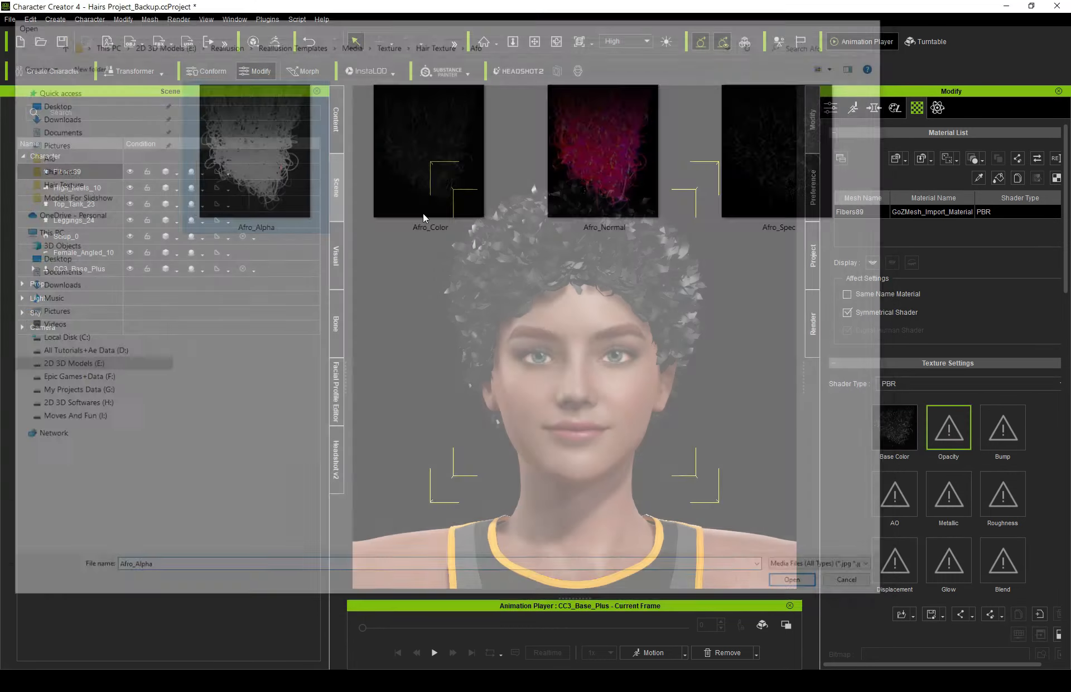
Step: Load Afro_Normal into the Bump channel as a Normal input and Afro_Spec into the Metallic channel
double_click(1002, 427)
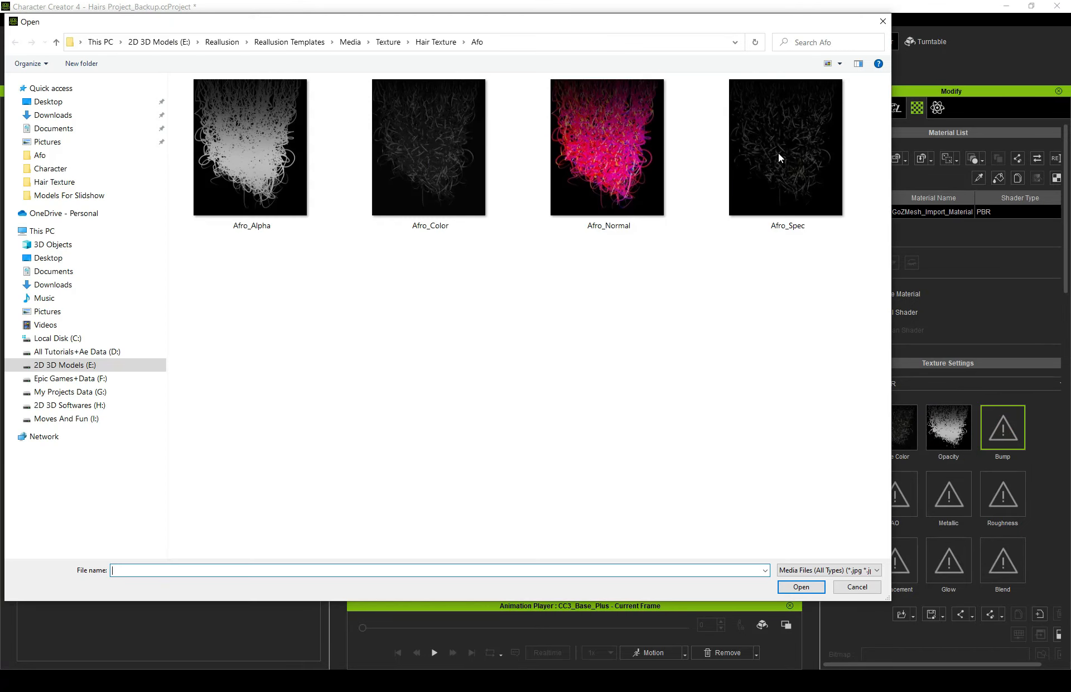
double_click(631, 161)
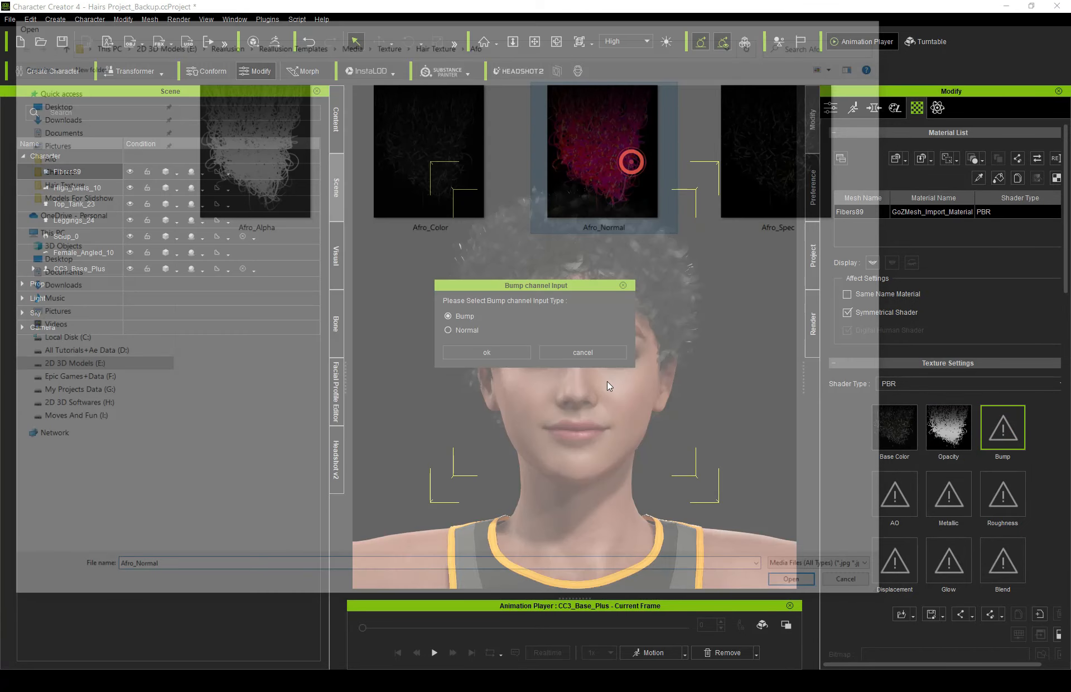
click(459, 329)
click(471, 352)
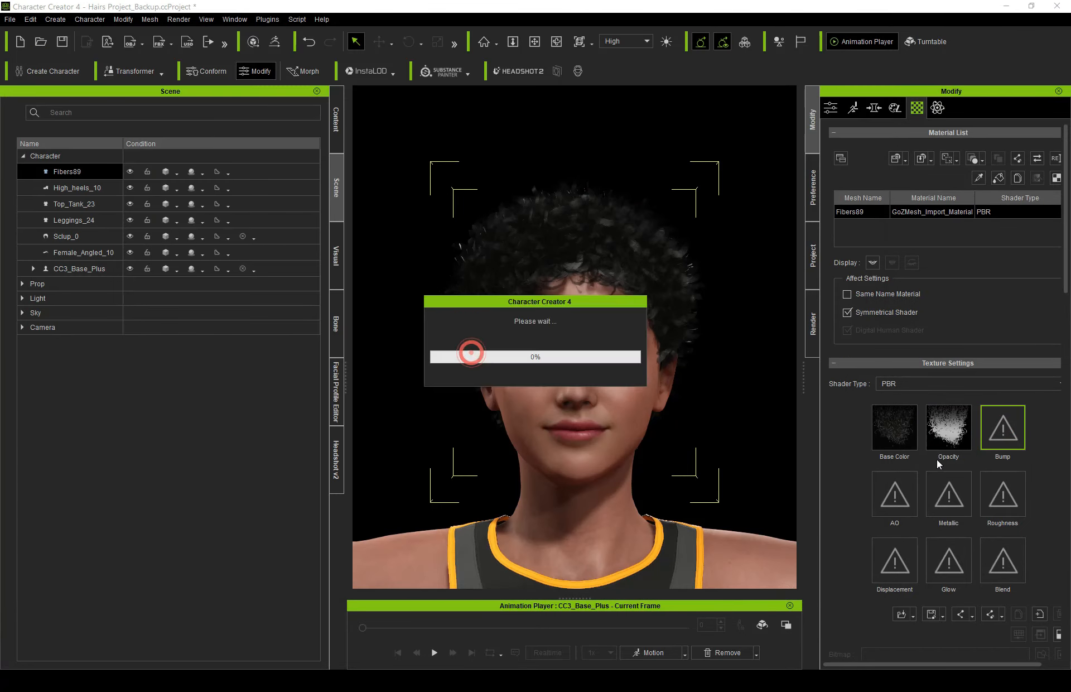
double_click(948, 493)
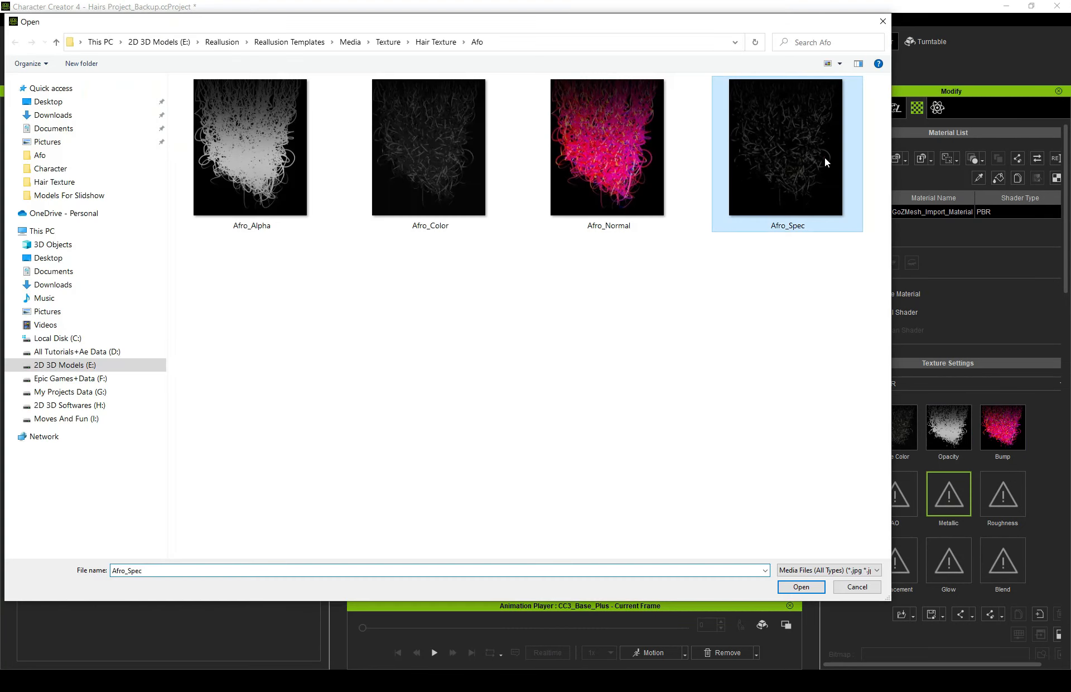
double_click(825, 158)
Step: Flip the hair's Base Color, Opacity, Bump and Metallic textures vertically with Adjust Color
click(900, 423)
click(1018, 634)
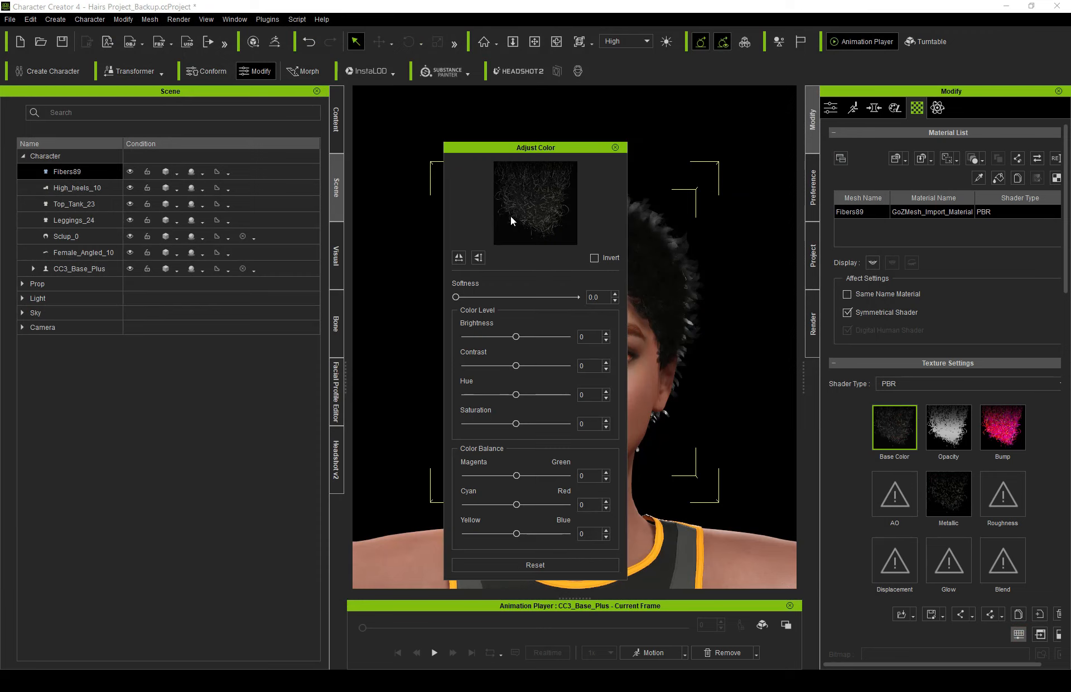
drag(483, 148, 401, 142)
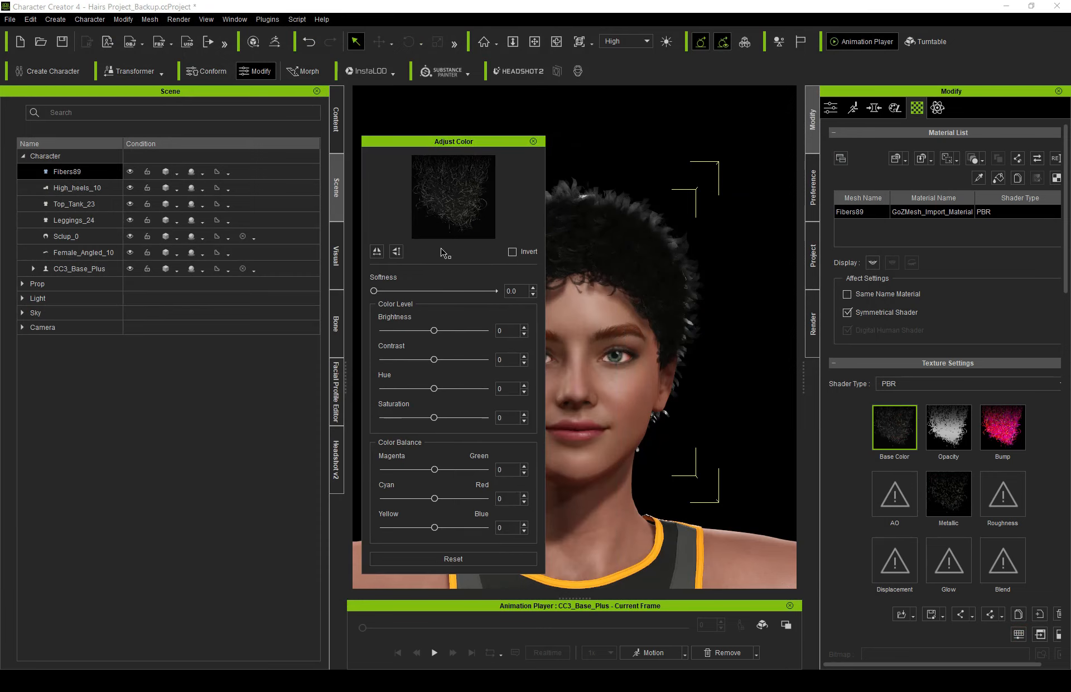
click(396, 251)
click(942, 444)
click(397, 251)
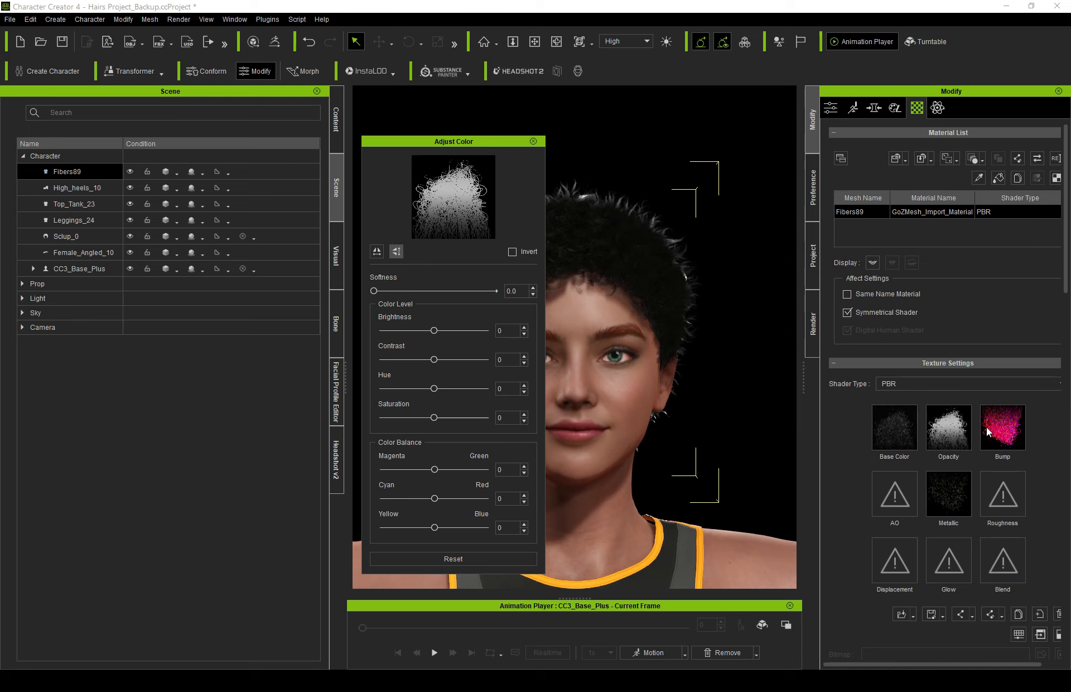
click(985, 427)
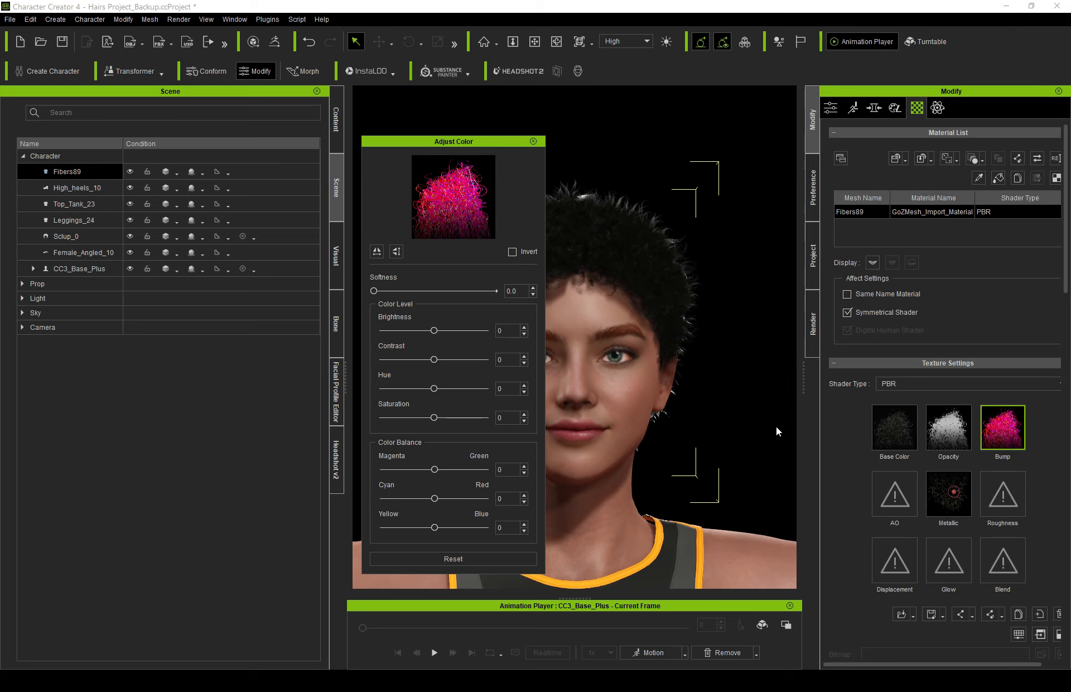
click(397, 252)
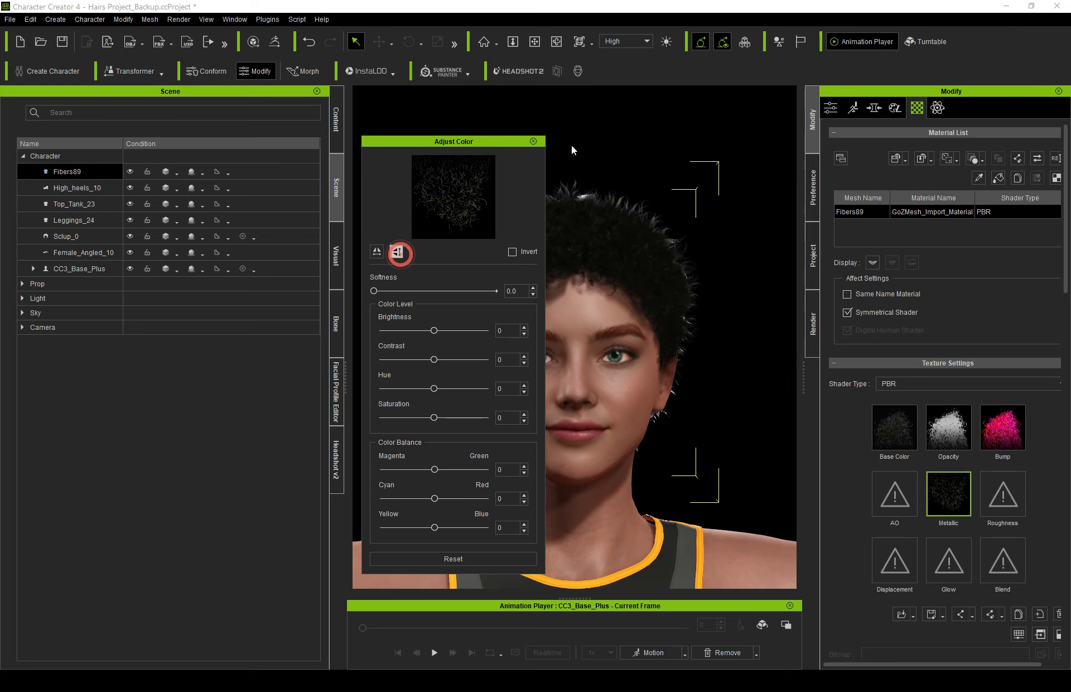
click(533, 142)
Step: Examine the textured curly hair from both sides, the back and up close behind the ear
click(531, 41)
drag(310, 365, 280, 365)
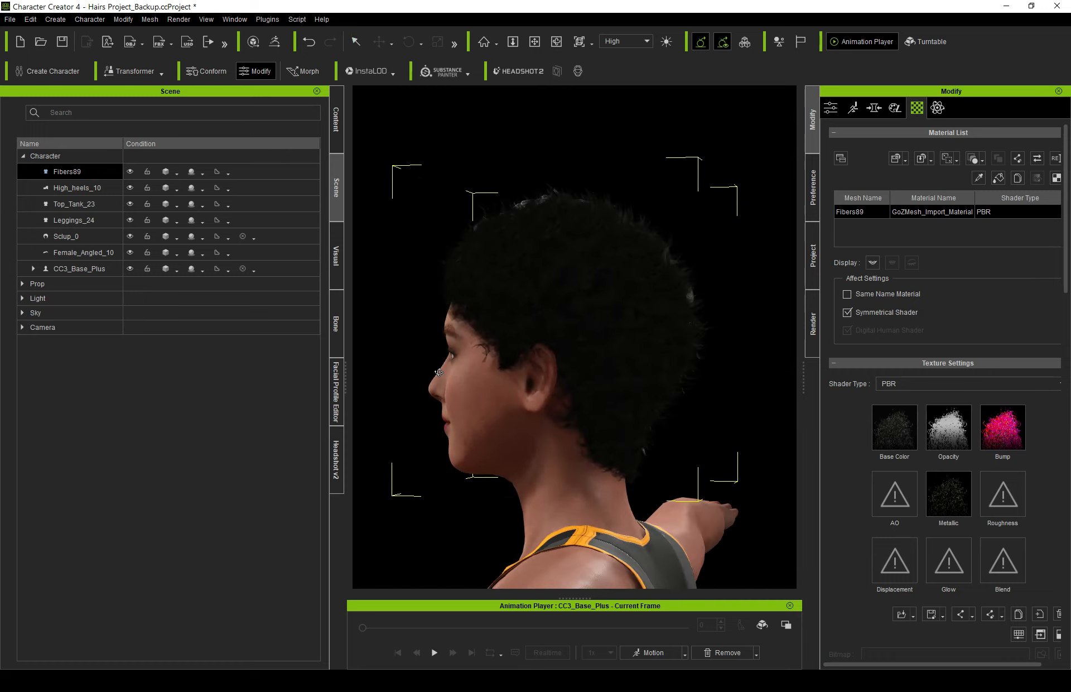
right_drag(439, 372, 1014, 370)
right_drag(515, 390, 683, 397)
right_drag(1068, 398, 1066, 398)
right_drag(766, 396, 548, 491)
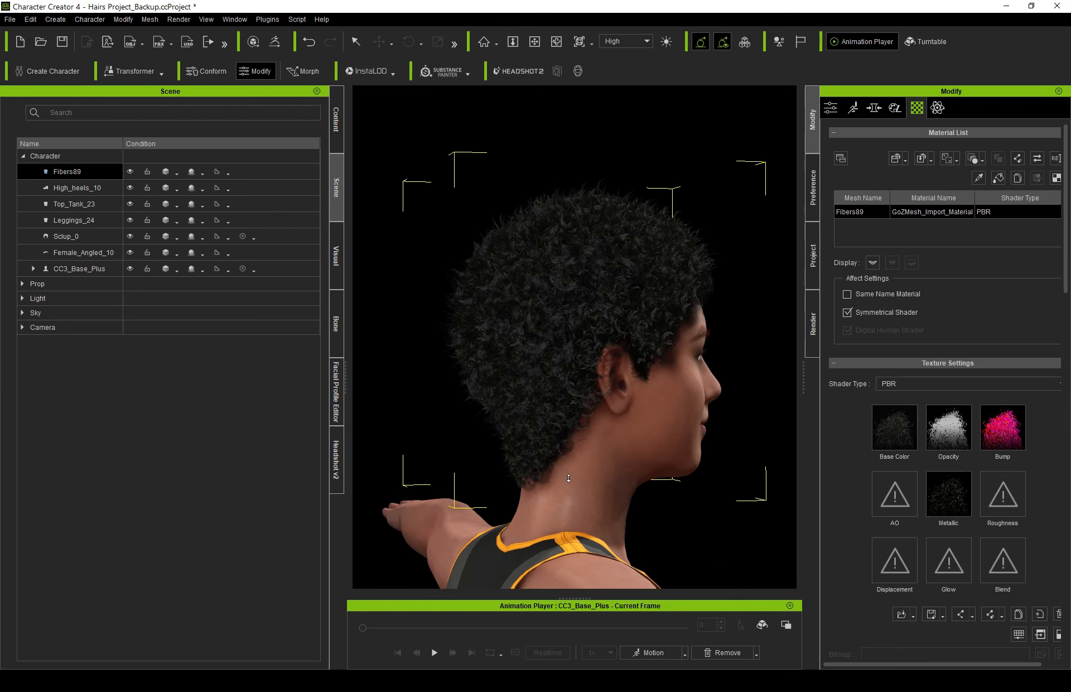
scroll(639, 465, up, 3)
scroll(505, 370, up, 2)
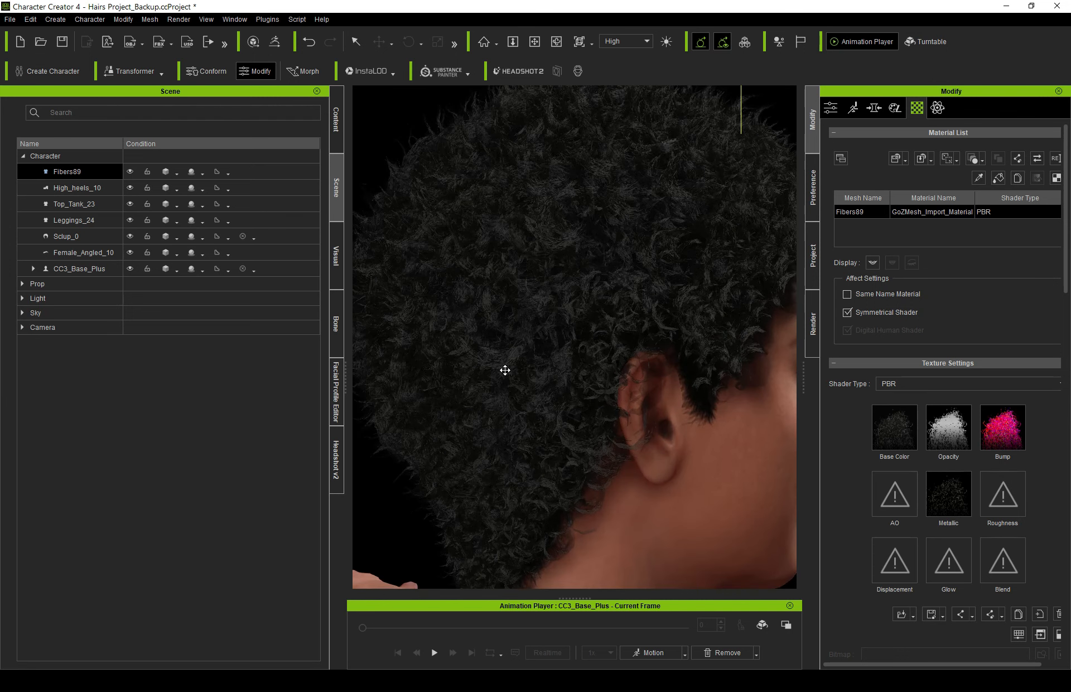
right_drag(528, 407, 574, 378)
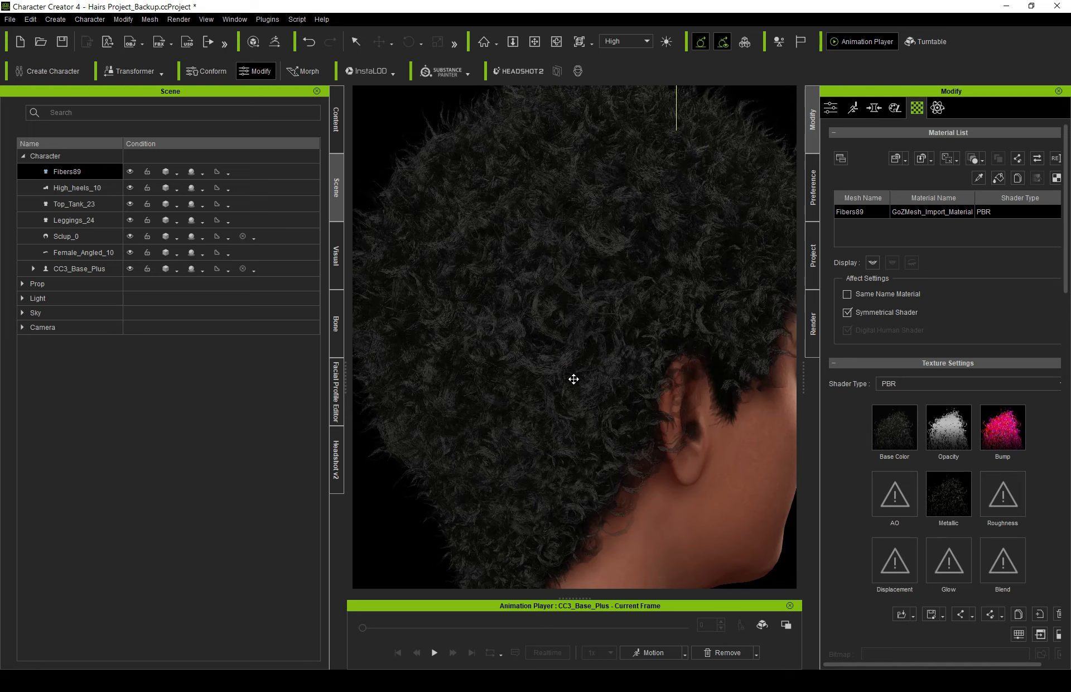
scroll(573, 417, down, 5)
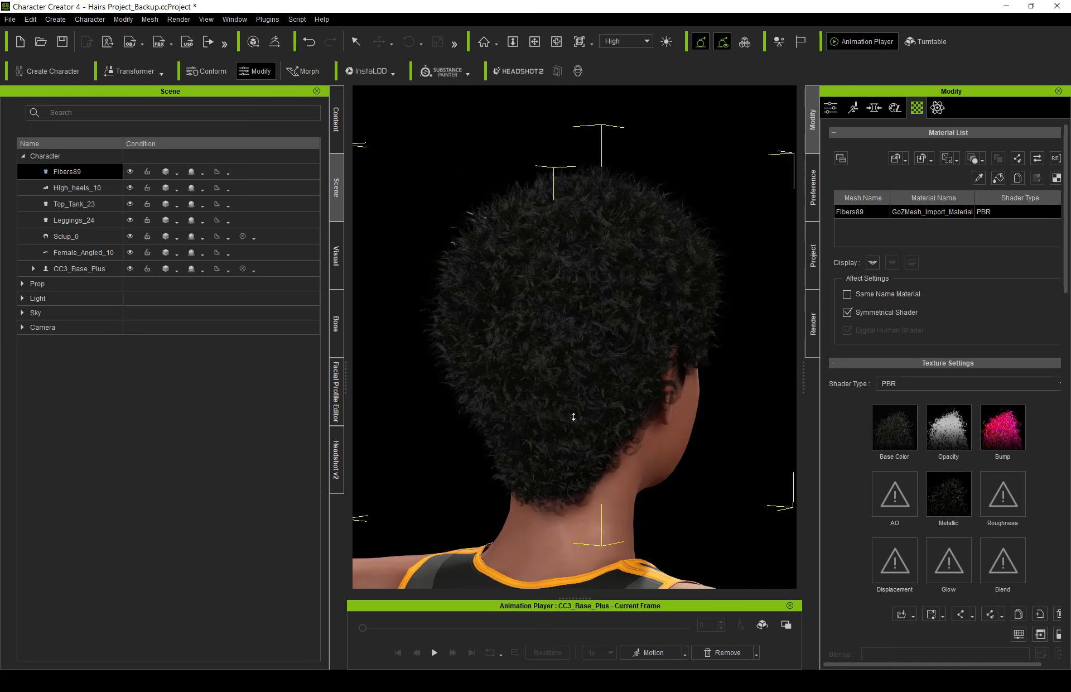
scroll(575, 416, up, 2)
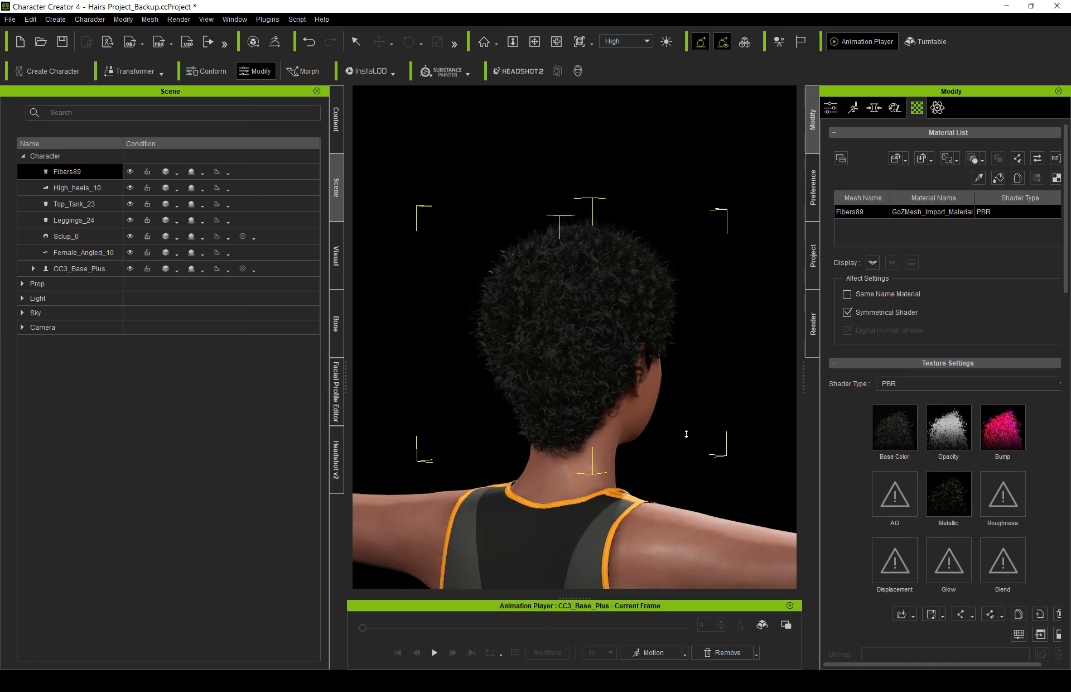
right_drag(404, 435, 23, 435)
right_drag(734, 367, 397, 438)
Step: Change the hair material's shader type to Digital_Human Hair and widen the material settings area
click(918, 381)
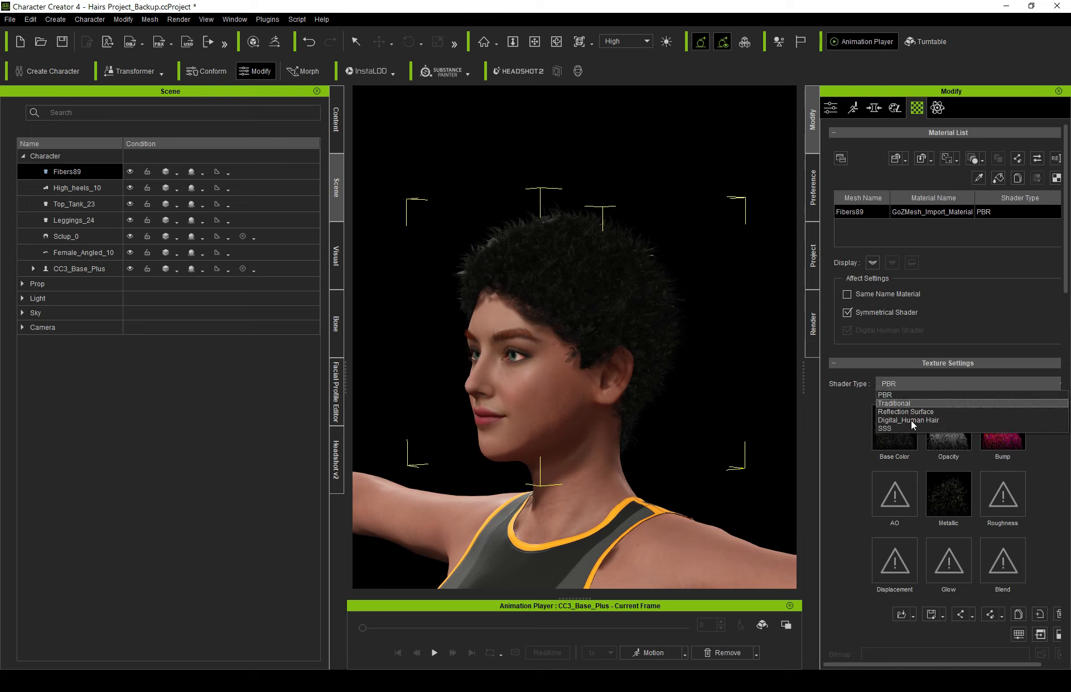
click(912, 420)
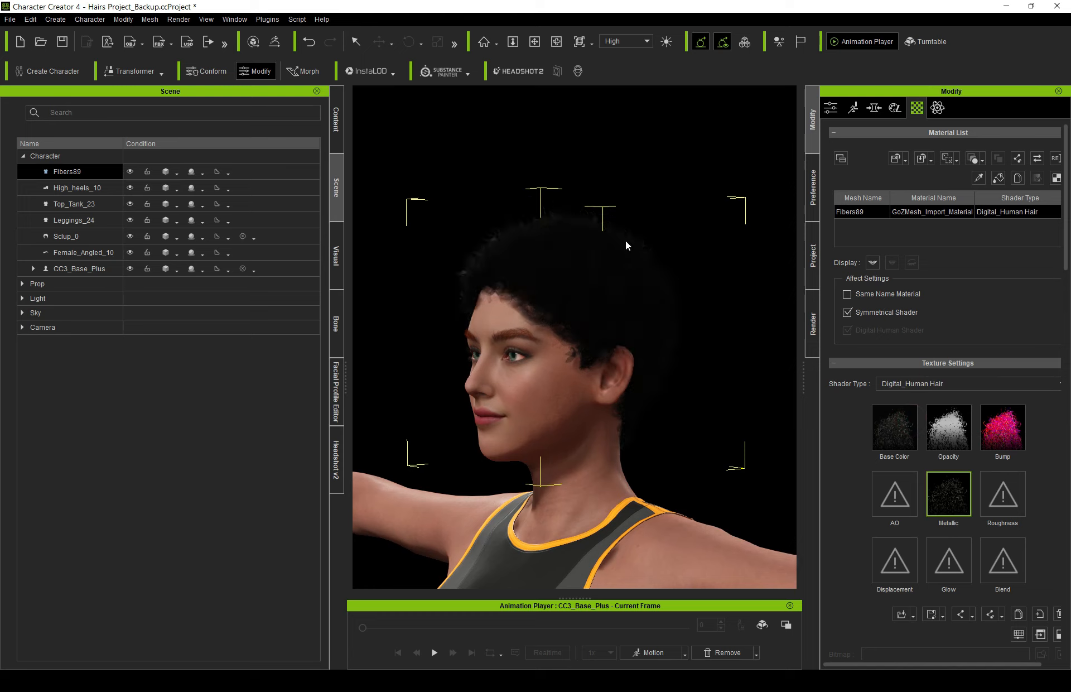
drag(803, 377, 725, 366)
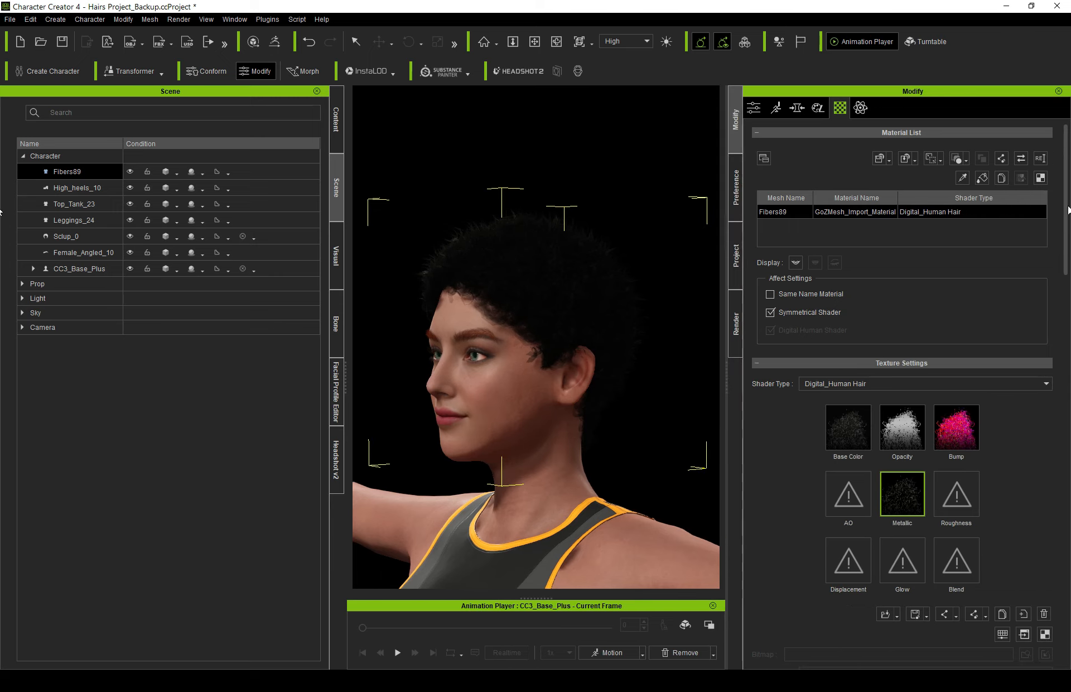
Step: Expand the hair shader's Textures and Parameters settings and switch on the auxiliary light
drag(1067, 249, 1068, 379)
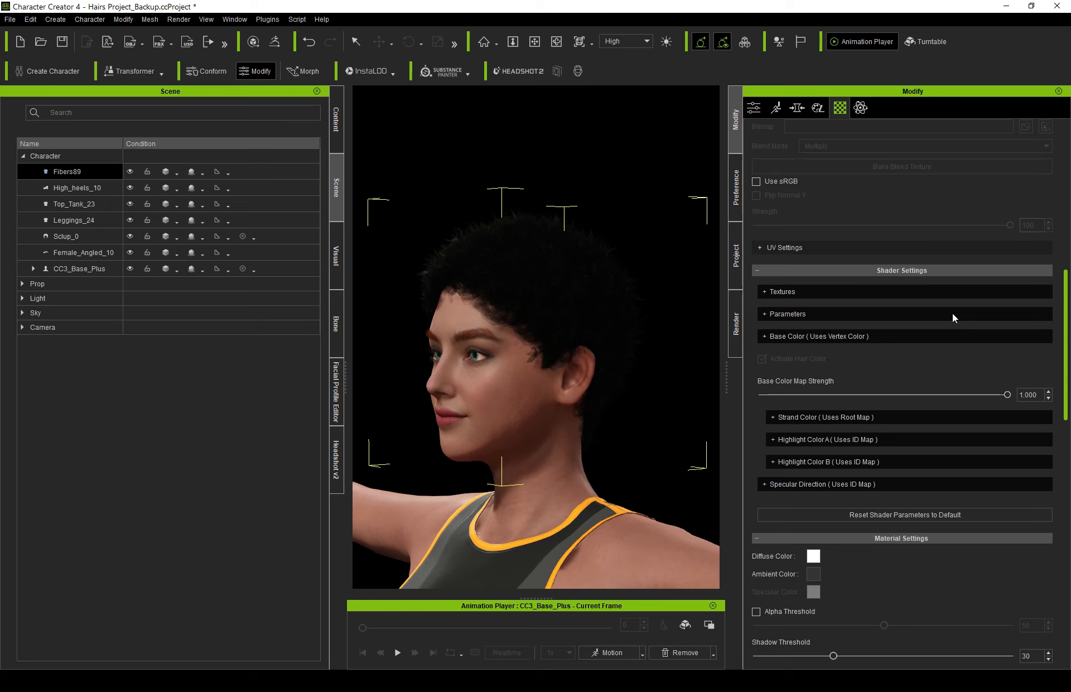
click(781, 292)
click(764, 512)
drag(1065, 312, 1069, 458)
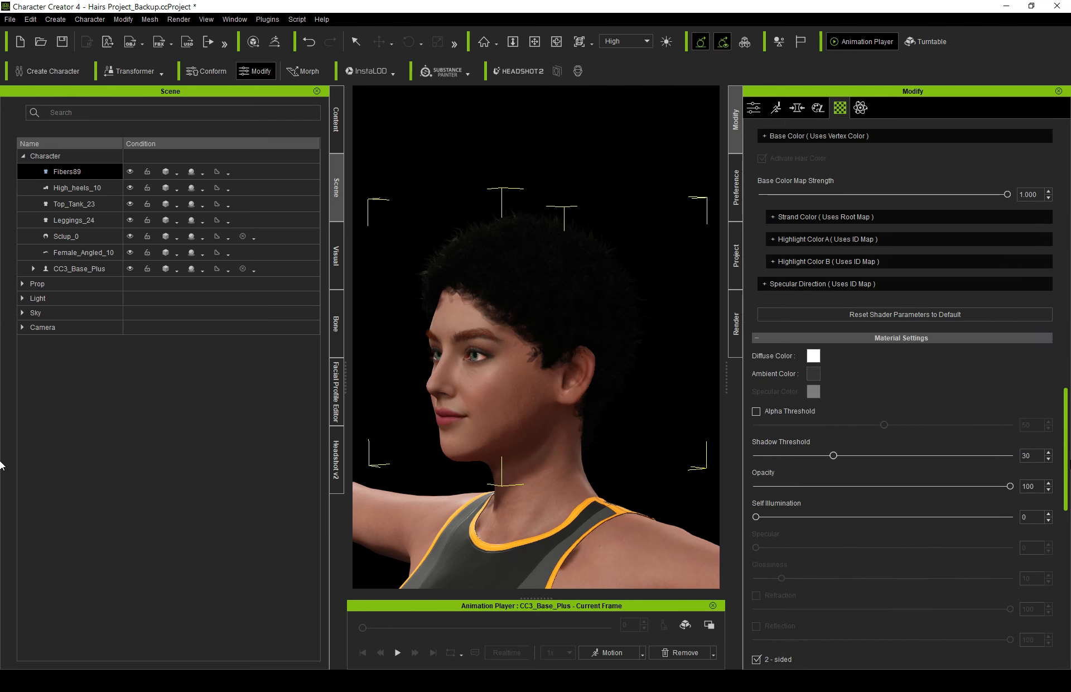
click(669, 41)
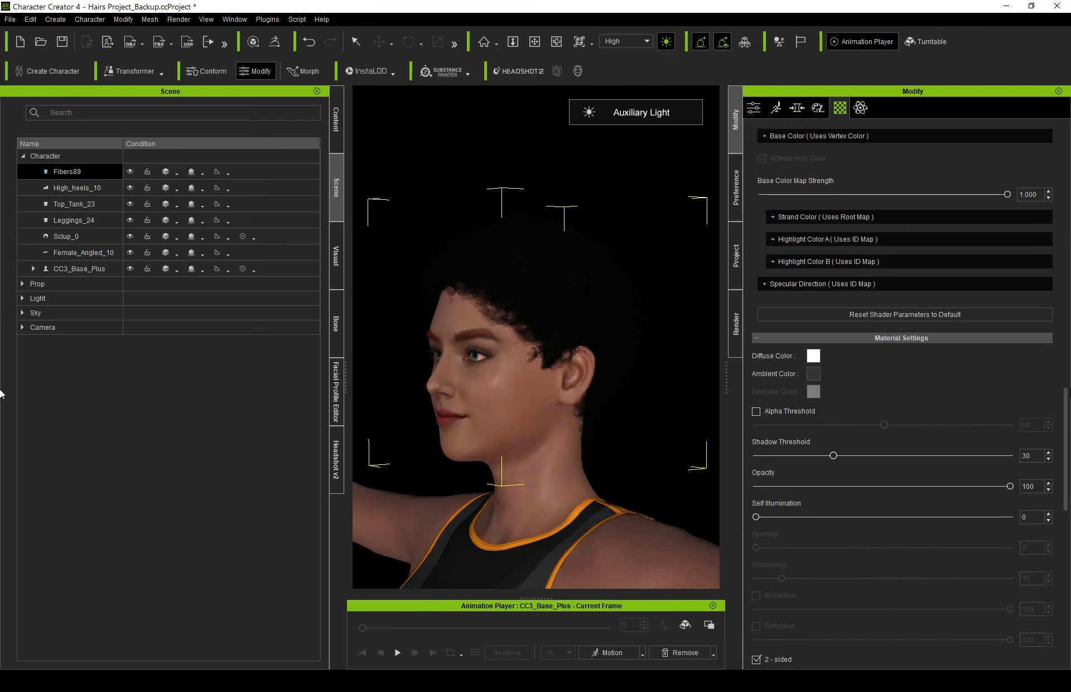
Step: Expand the shader's Base Color, Highlight Color A and Strand Color settings
scroll(1069, 360, up, 4)
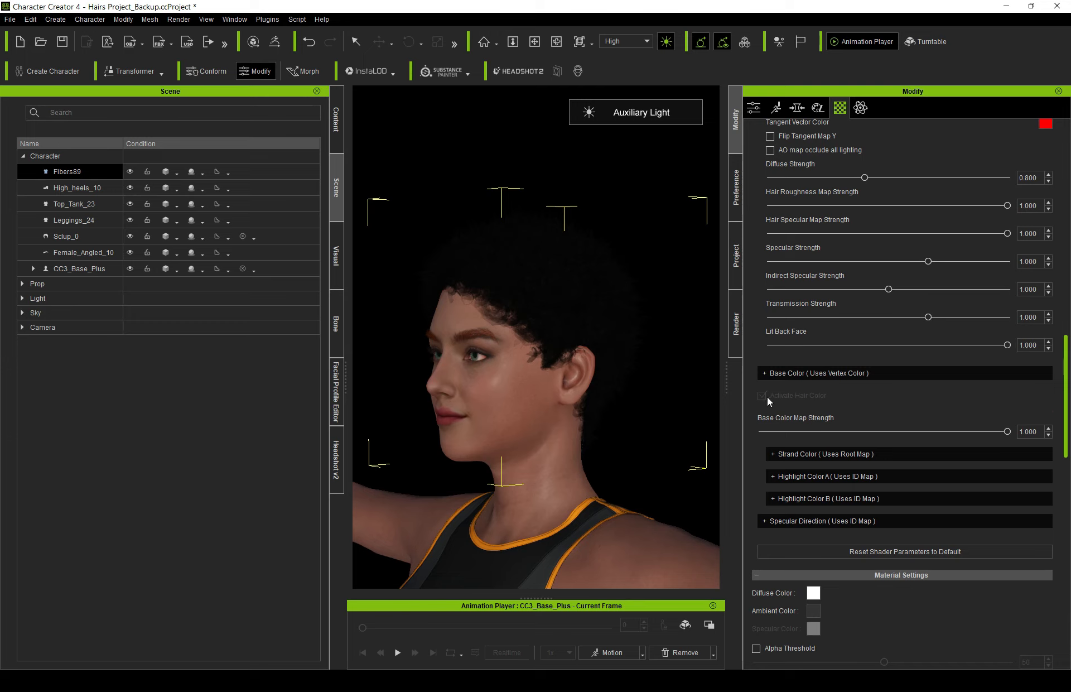
click(771, 372)
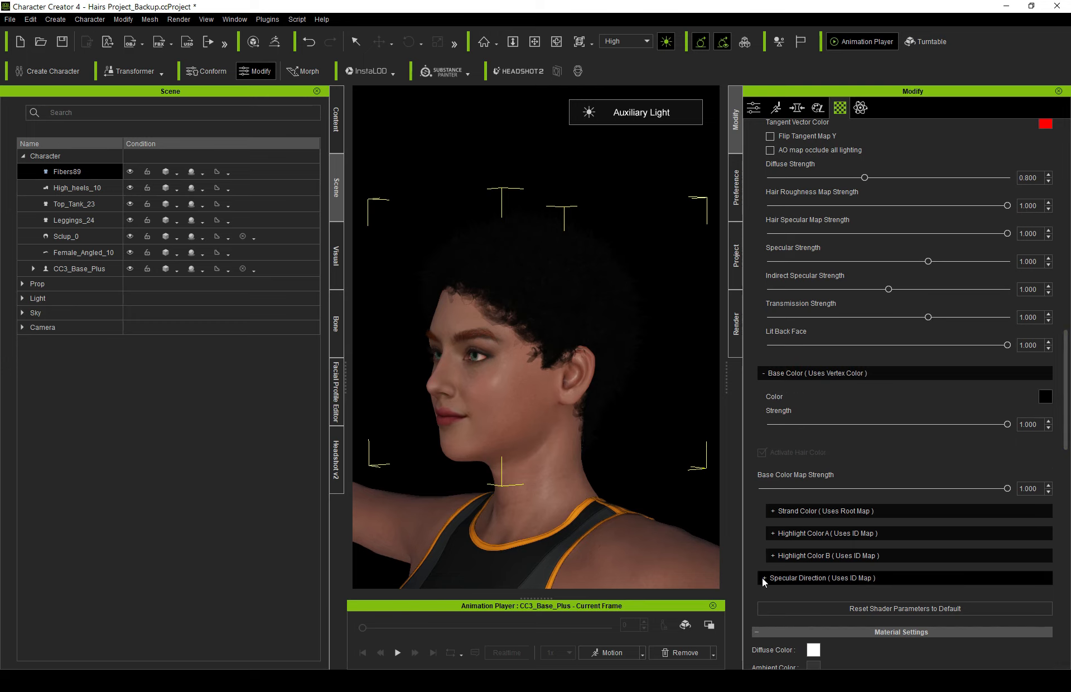
click(779, 533)
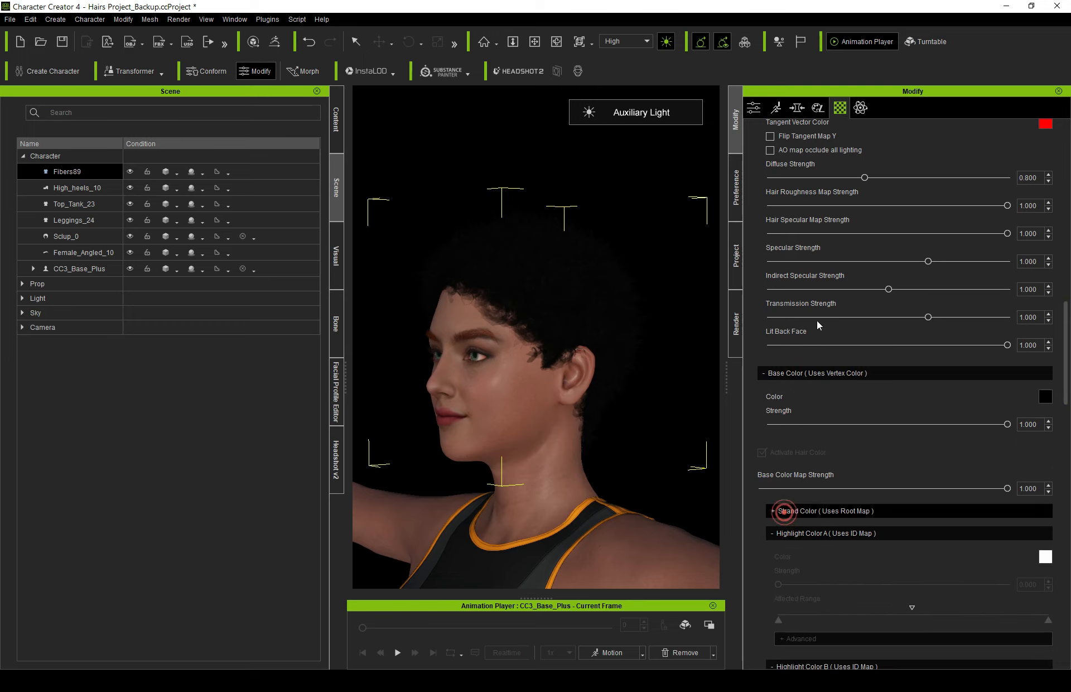
click(784, 511)
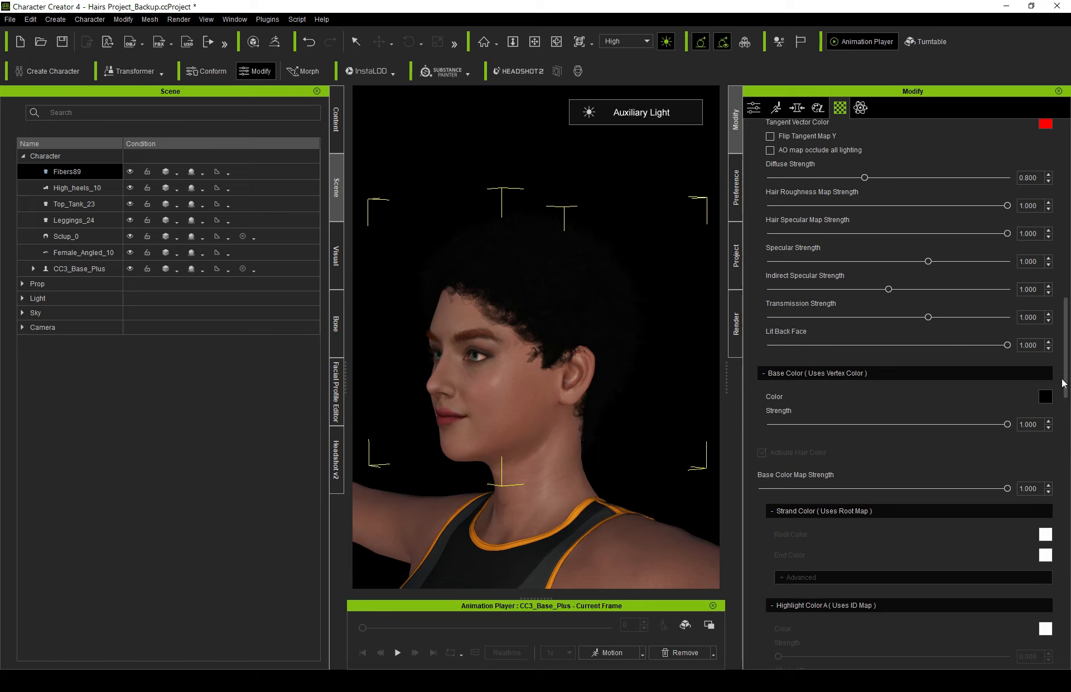
Step: Set the hair's vertex Base Color to golden brown #c88c2d with a strength of 1.000
drag(1007, 424, 1069, 429)
click(771, 424)
click(1046, 397)
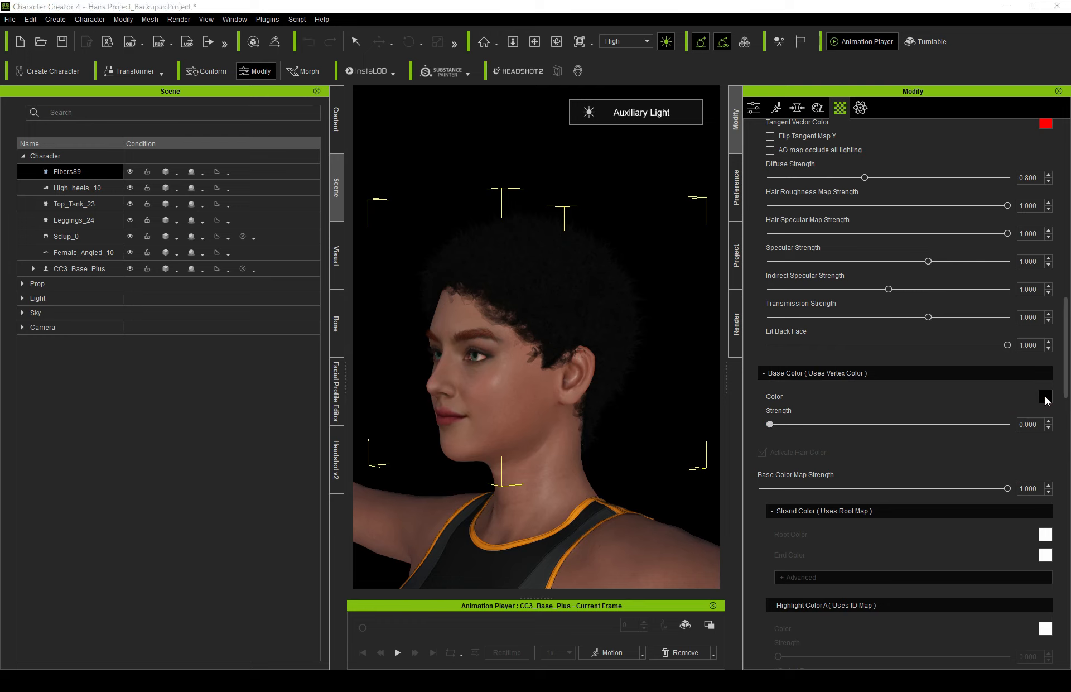
drag(593, 207, 409, 208)
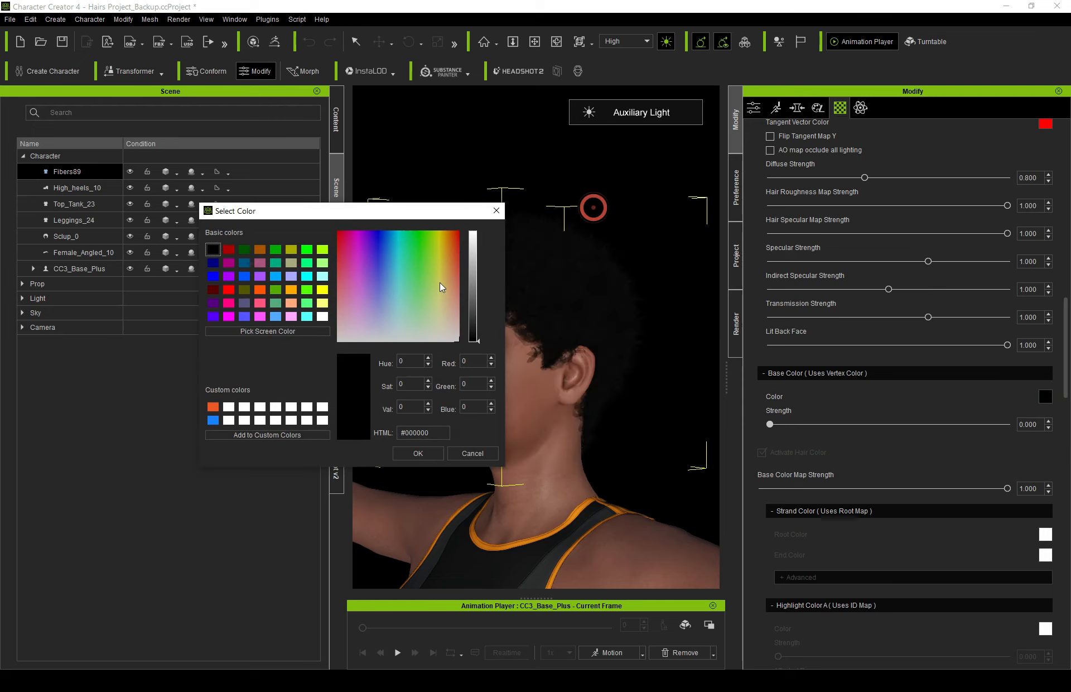
click(446, 255)
drag(470, 308, 479, 254)
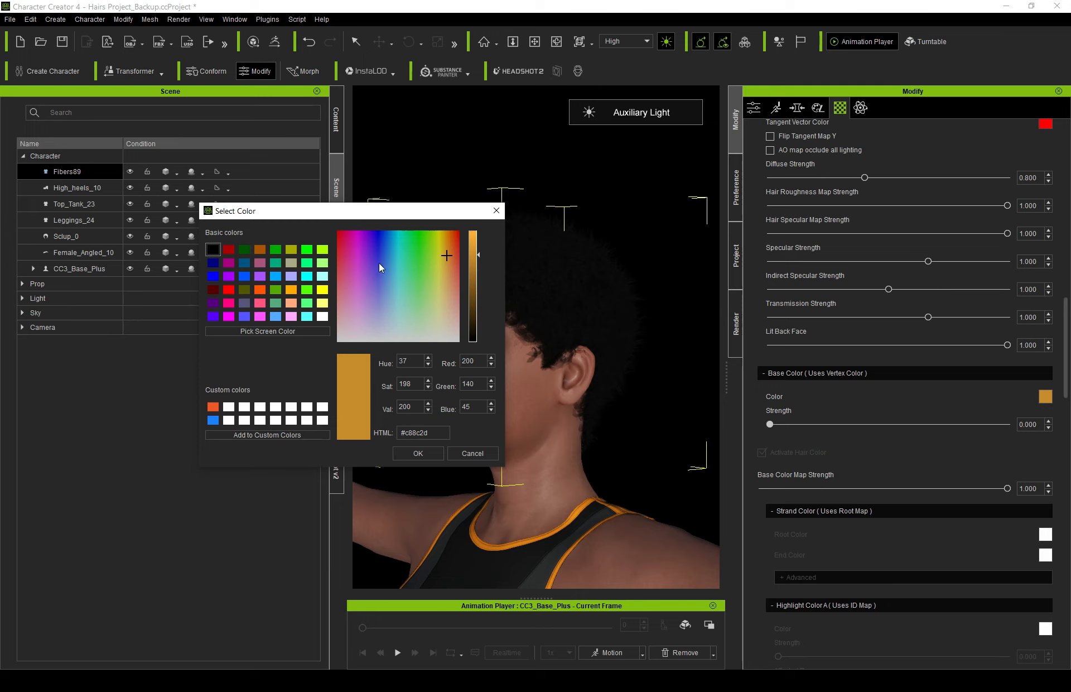
click(418, 452)
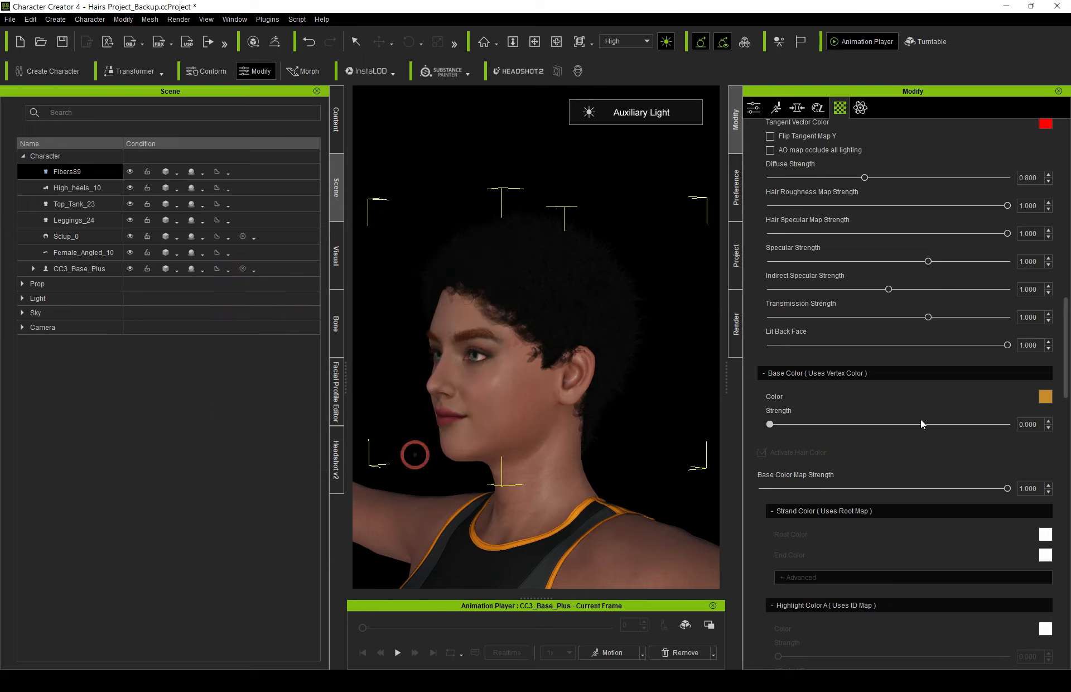
drag(773, 424, 1063, 428)
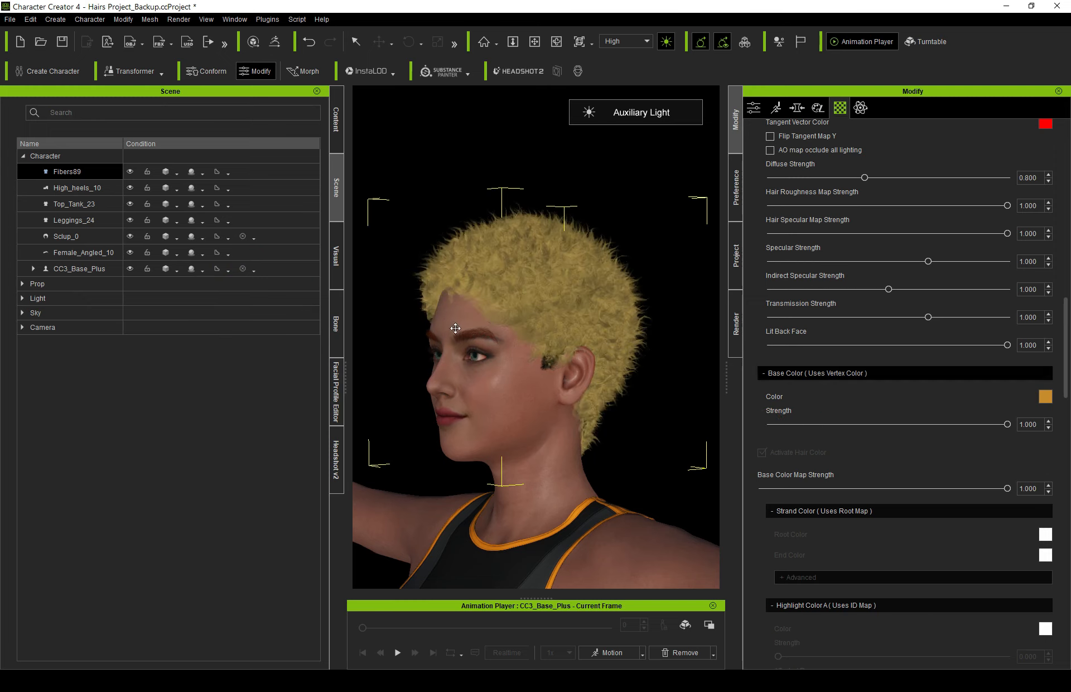
Step: Reduce the Base Color strength to about 0.055 and darken the color to a very dark brown
drag(871, 424, 781, 424)
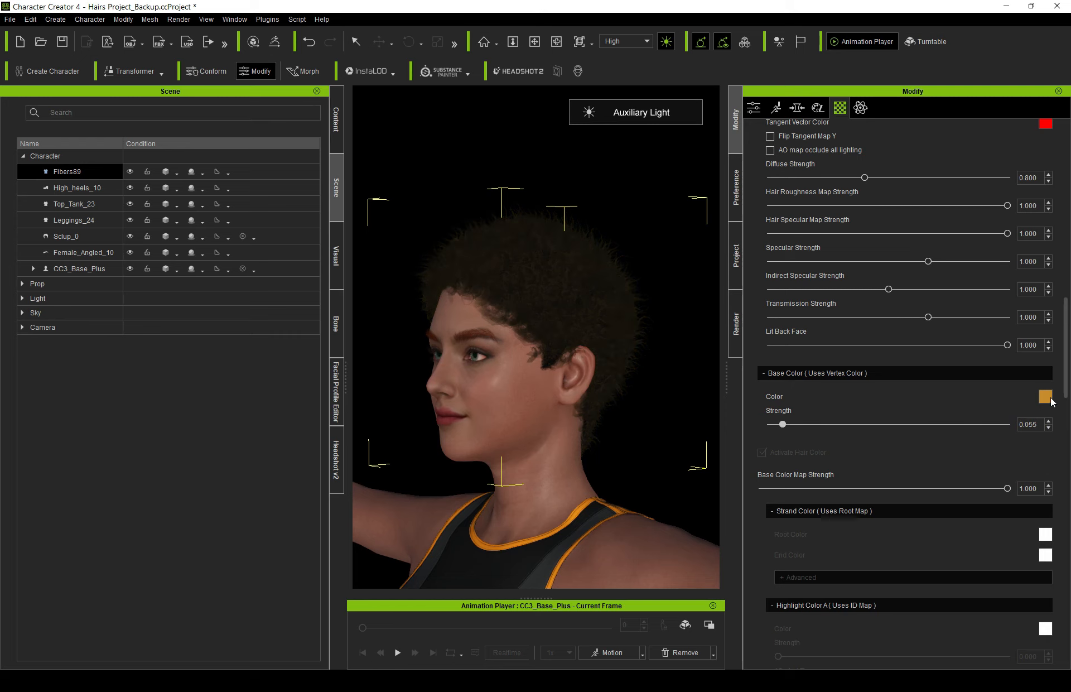
click(1045, 396)
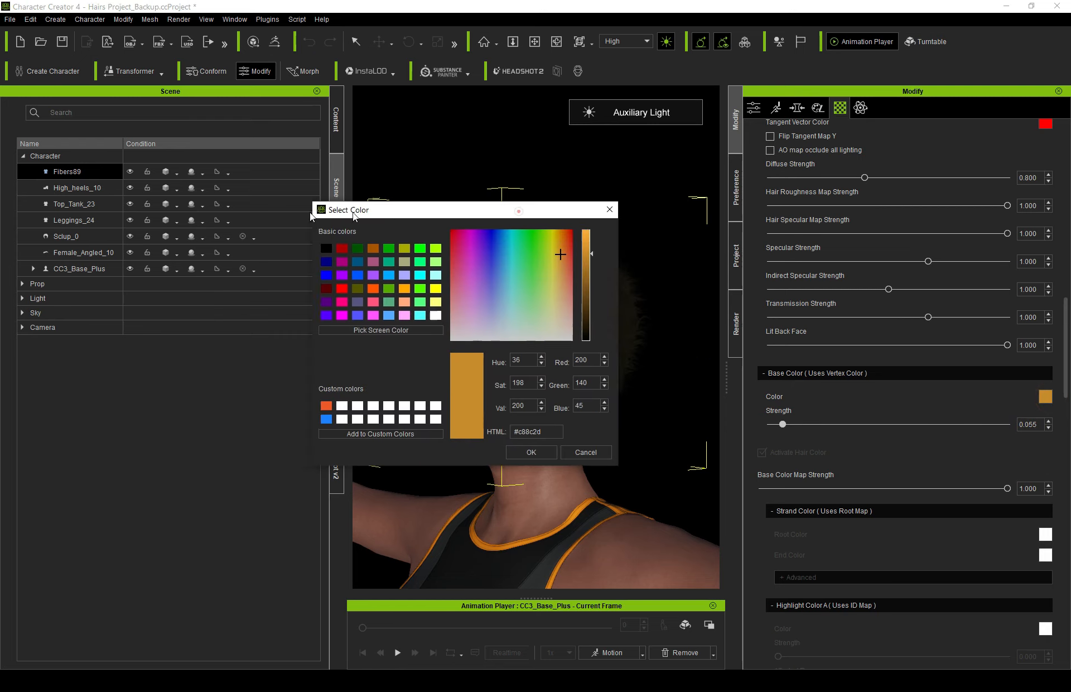
drag(354, 215, 208, 215)
click(445, 293)
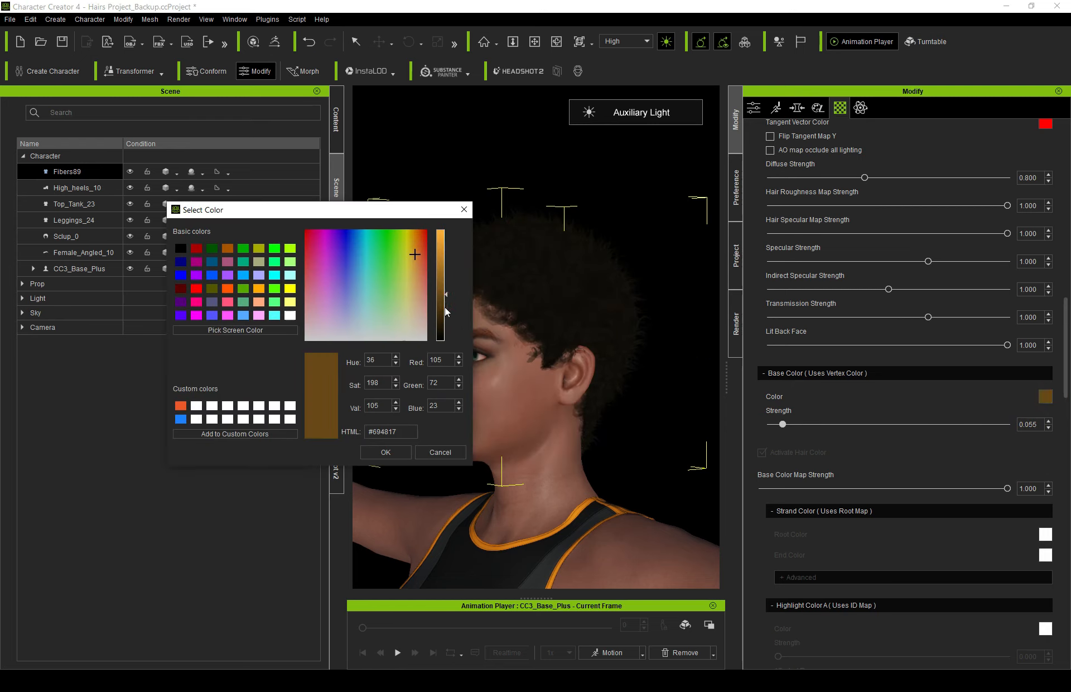
click(444, 307)
click(385, 452)
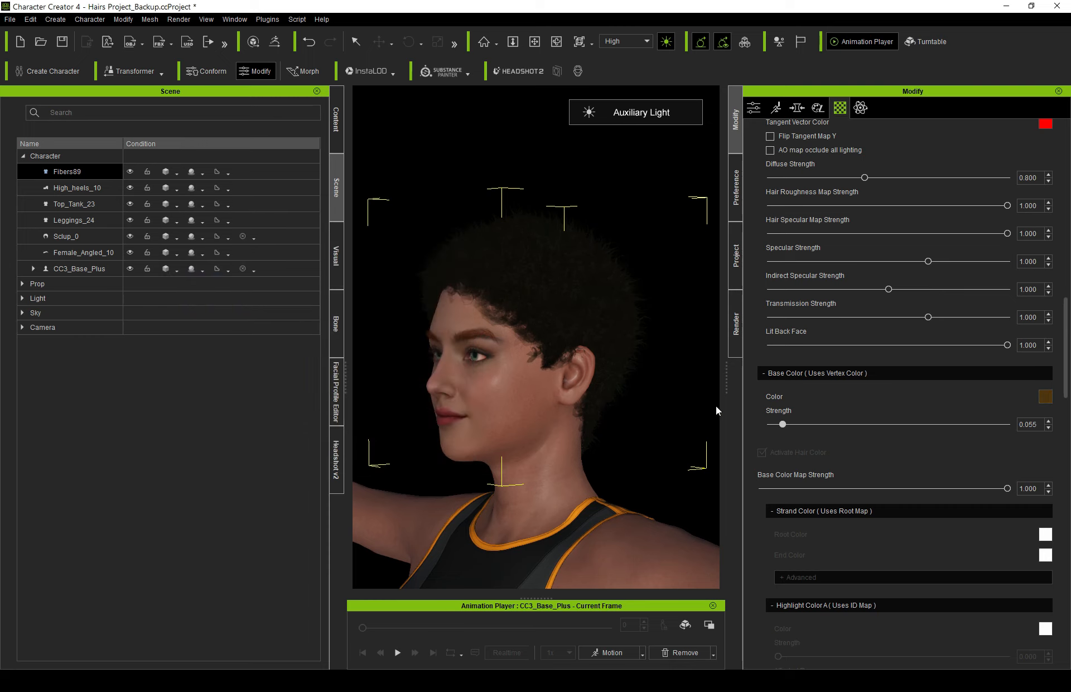
mouse_move(784, 421)
mouse_down()
mouse_move(967, 421)
mouse_move(774, 422)
mouse_up()
drag(1029, 423, 1045, 423)
Step: Enlarge the viewport and examine the recolored hair from both sides, up close around the ear and from the front
drag(727, 383, 890, 385)
right_drag(788, 390, 607, 354)
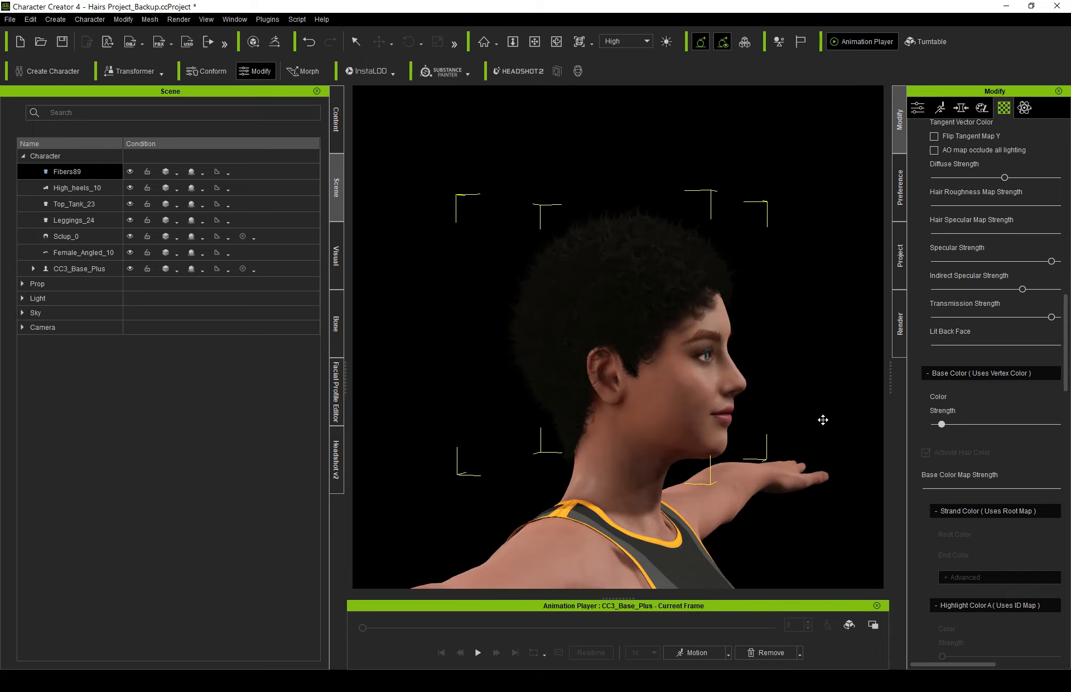
right_drag(629, 426, 724, 445)
right_drag(201, 444, 623, 395)
scroll(623, 386, up, 8)
scroll(621, 424, down, 3)
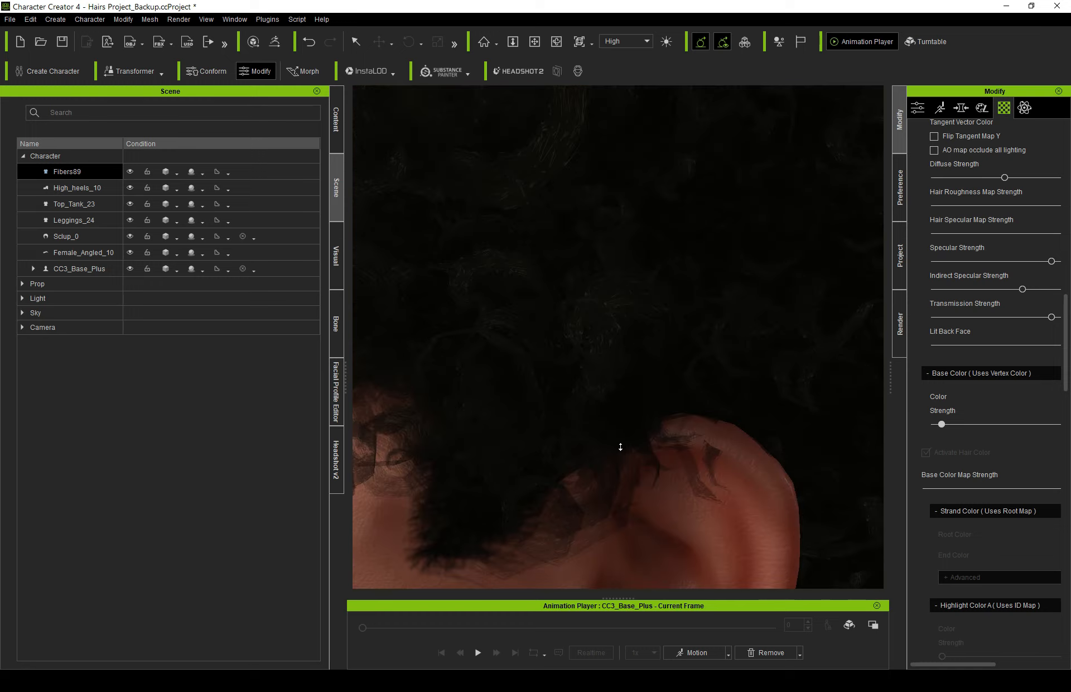
scroll(525, 454, down, 3)
scroll(552, 454, down, 3)
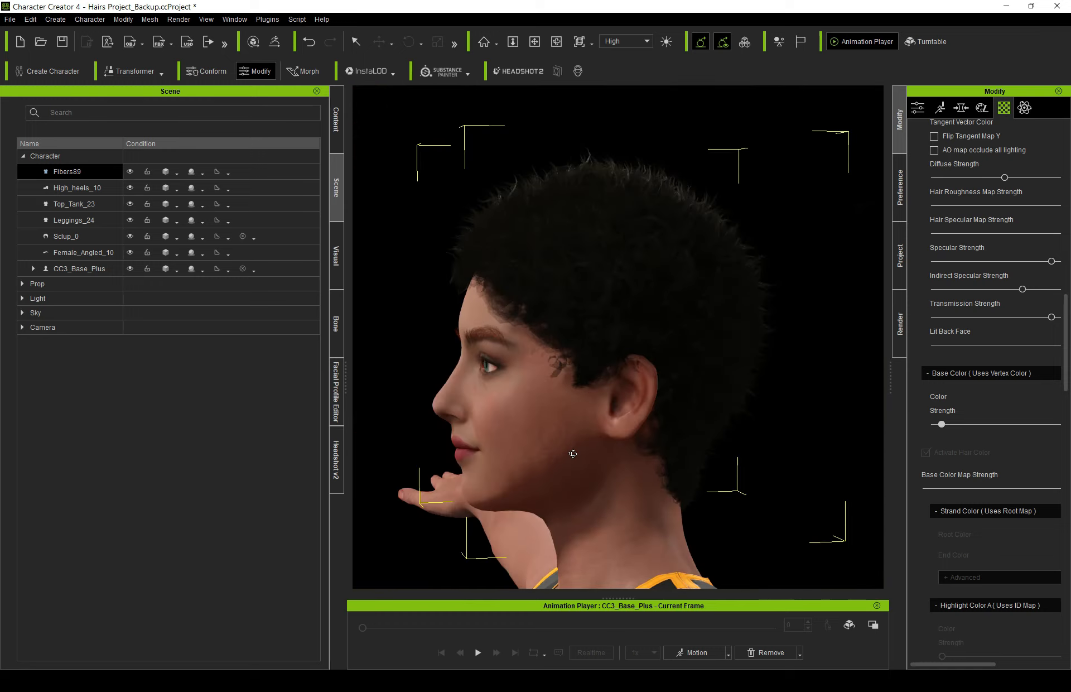
right_drag(600, 454, 692, 444)
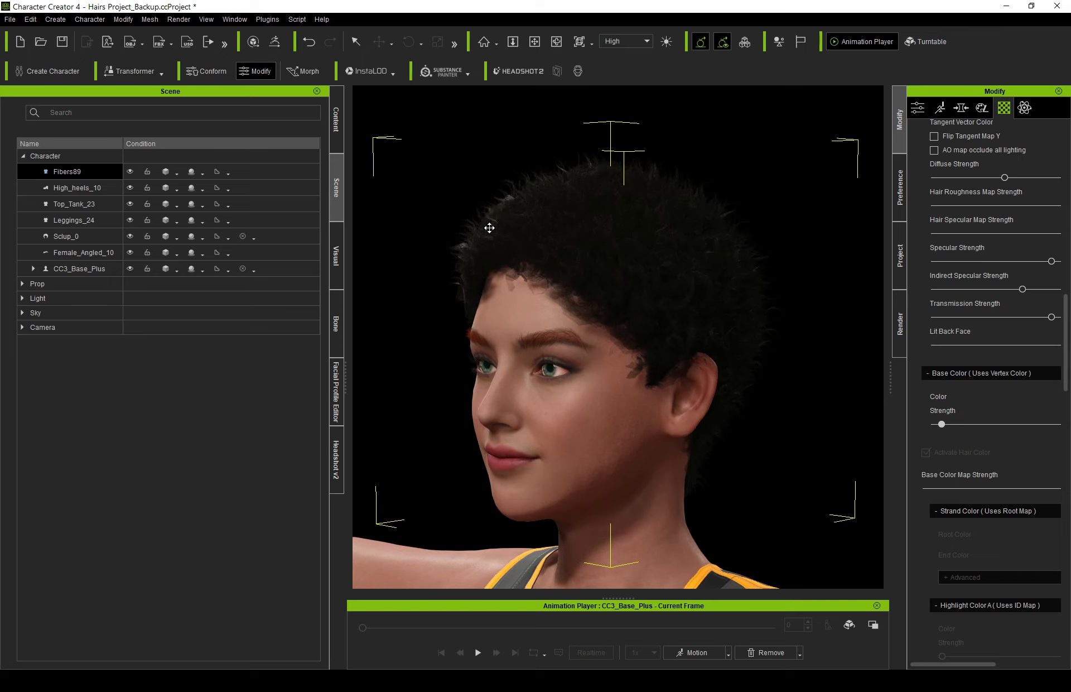
right_drag(789, 344, 638, 331)
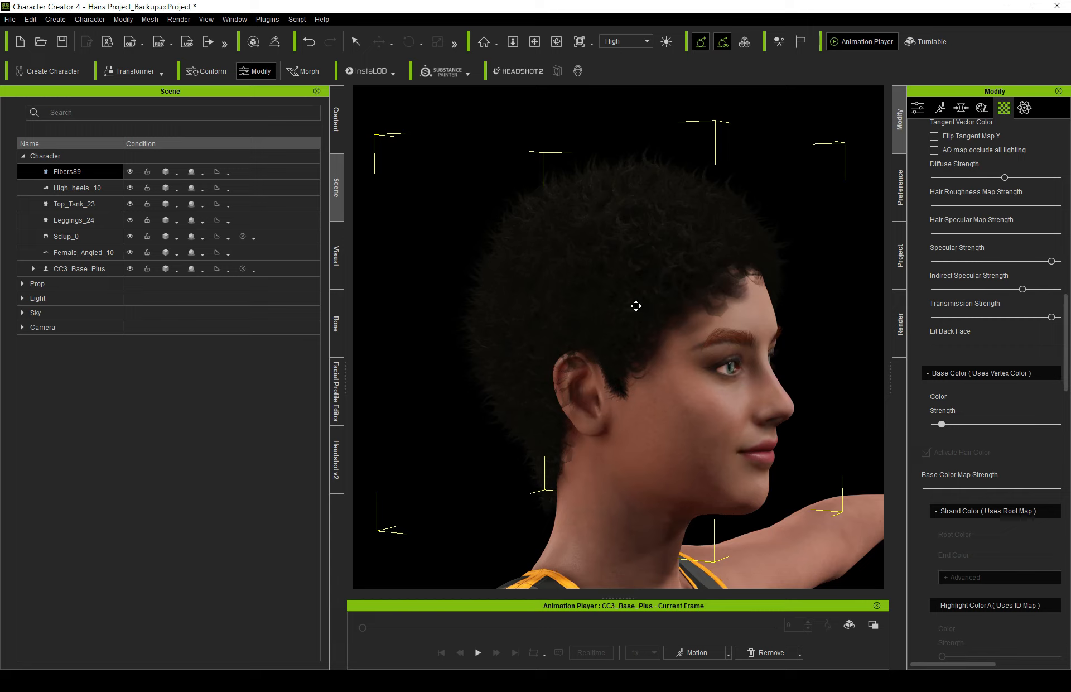
drag(621, 310, 619, 429)
right_drag(620, 429, 739, 419)
right_drag(551, 419, 725, 374)
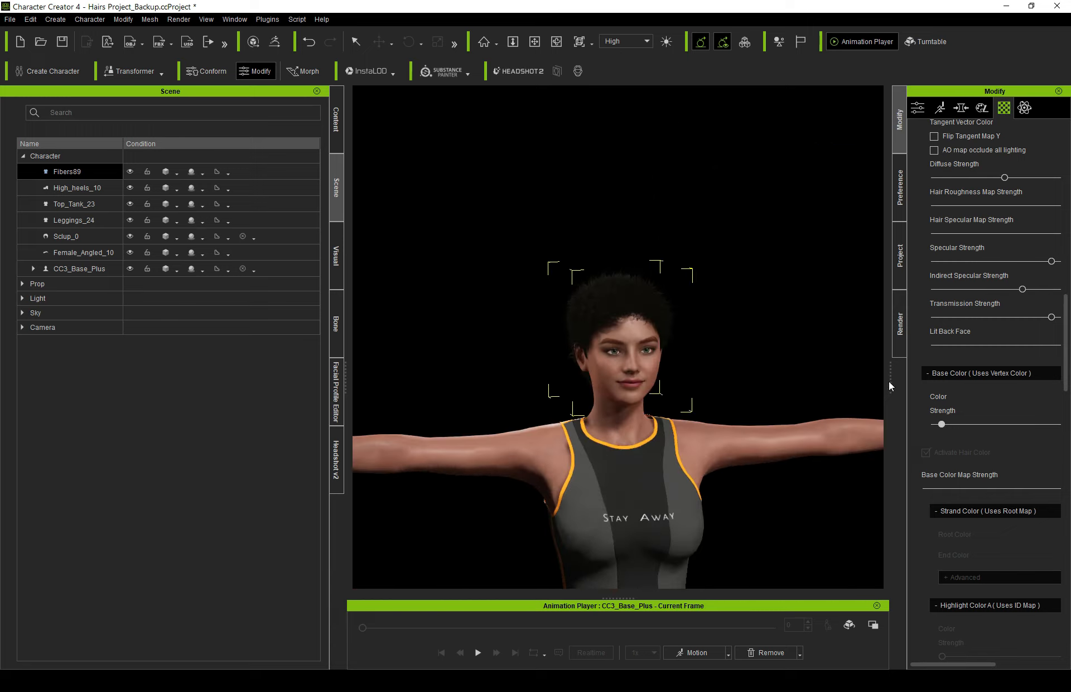
Step: Rename the Fibers89 hair mesh as Short Wavy Black Fuzzy
drag(890, 378, 780, 378)
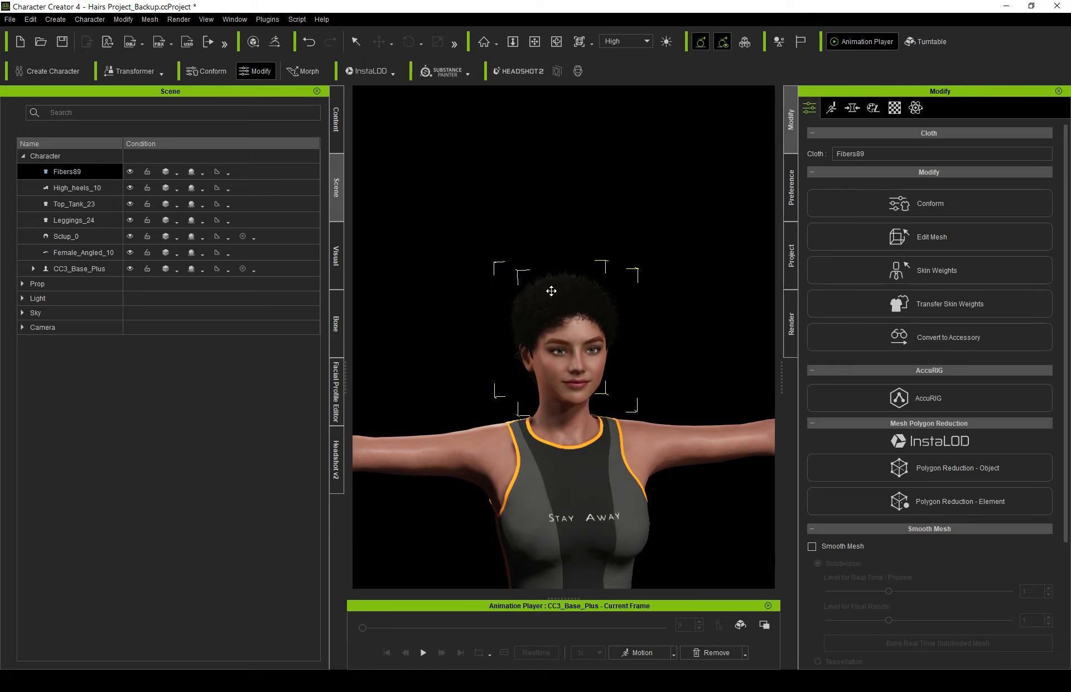
double_click(71, 172)
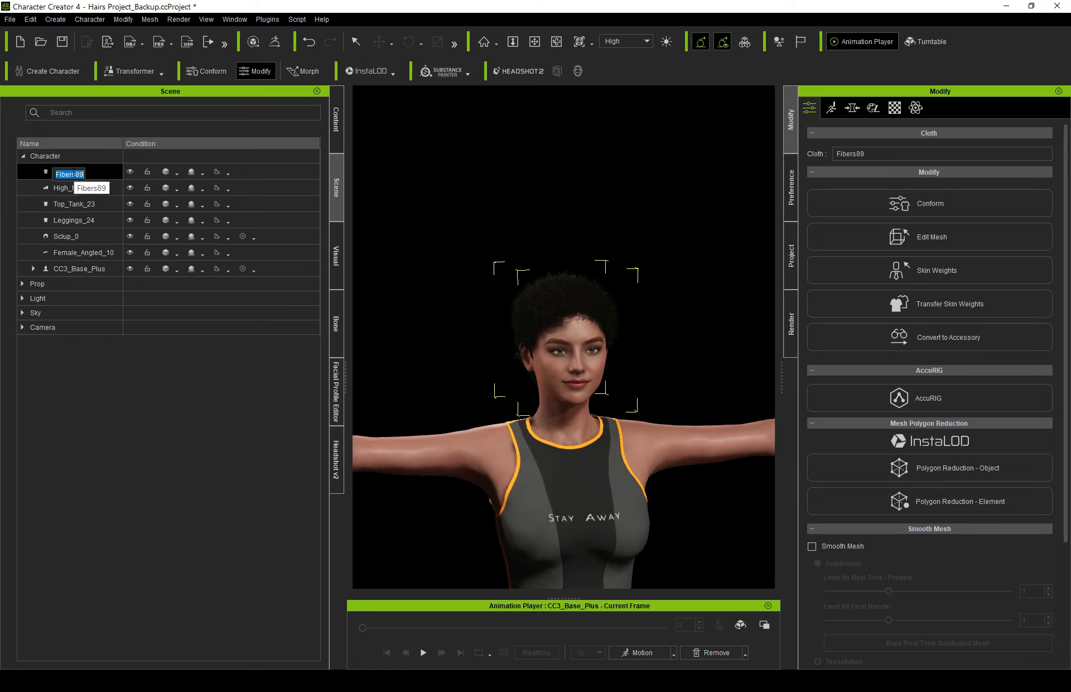
text(Short Wavy Black)
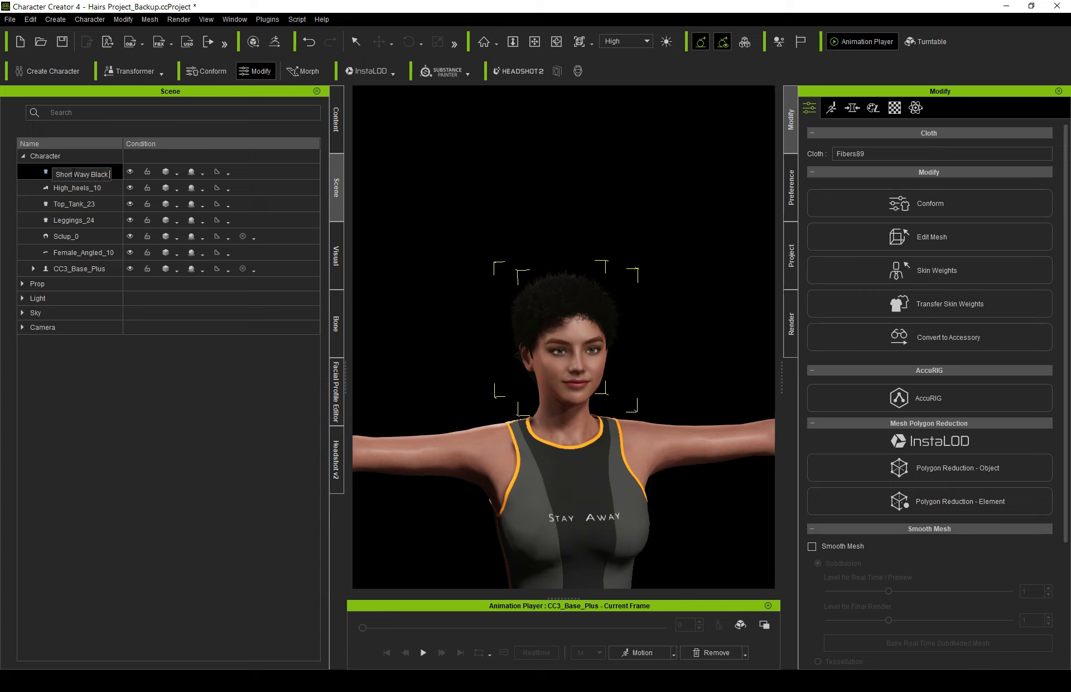
text(Fuzzy)
key(Return)
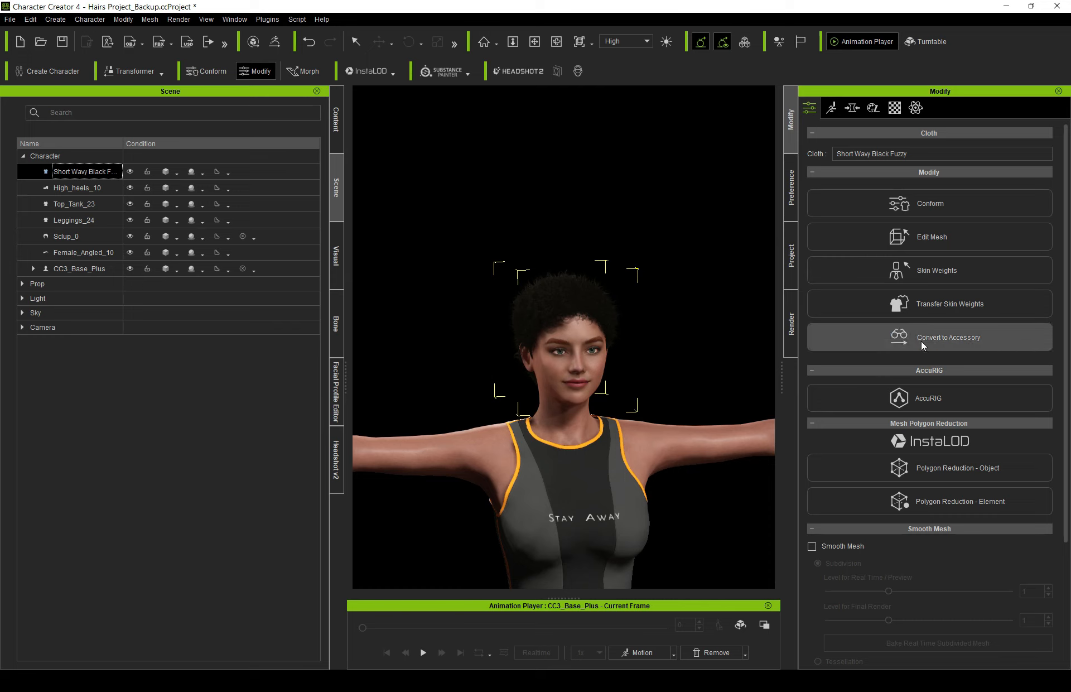
Step: Convert the hair mesh to an accessory with Reset to Default Shape and make it a hair item using the Top template
click(957, 336)
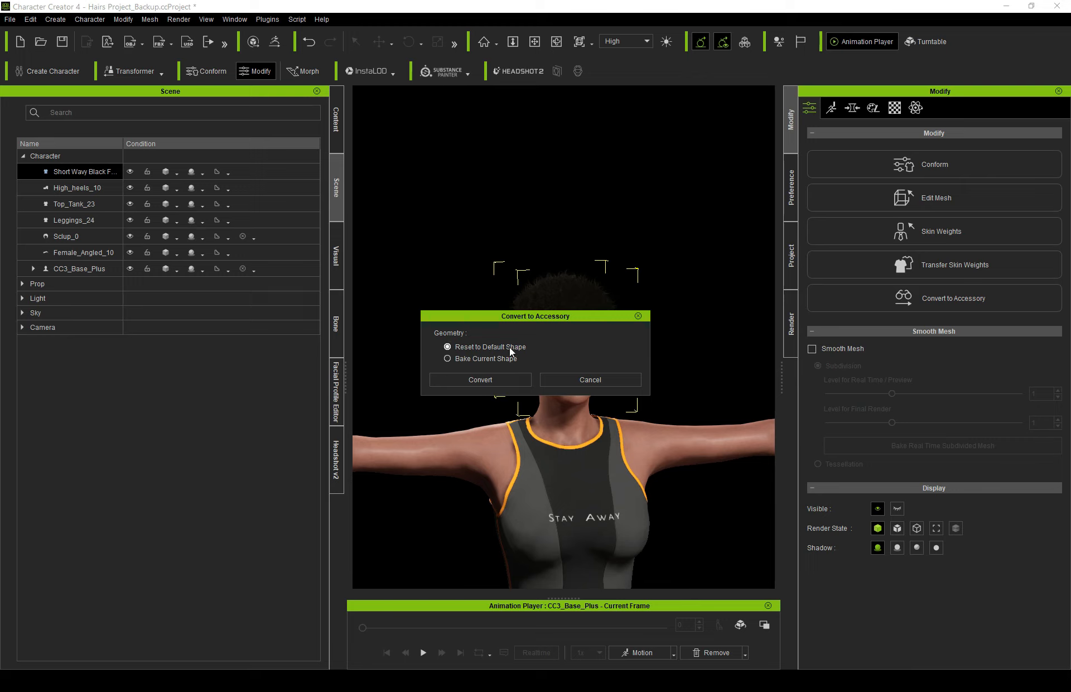
click(468, 380)
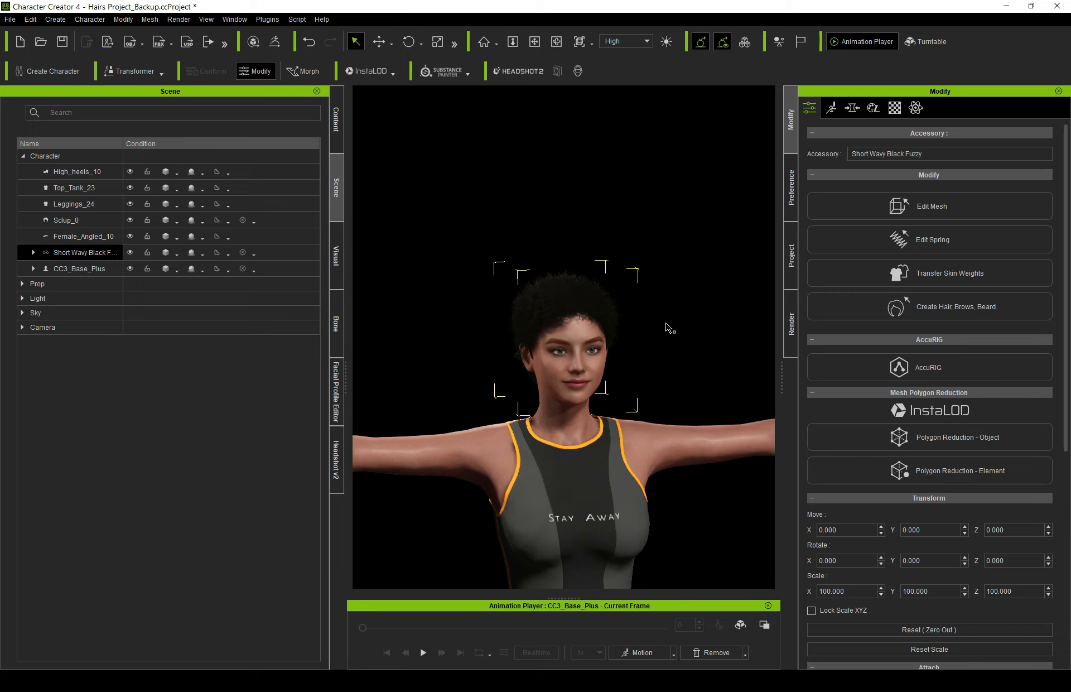
click(952, 303)
click(488, 370)
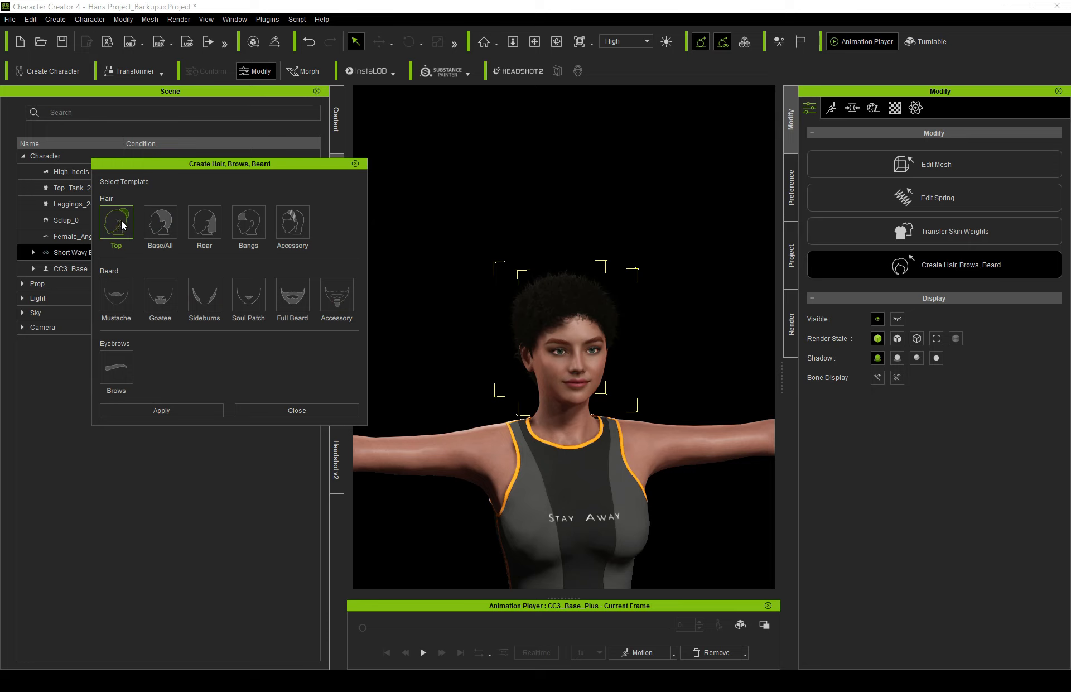
click(185, 413)
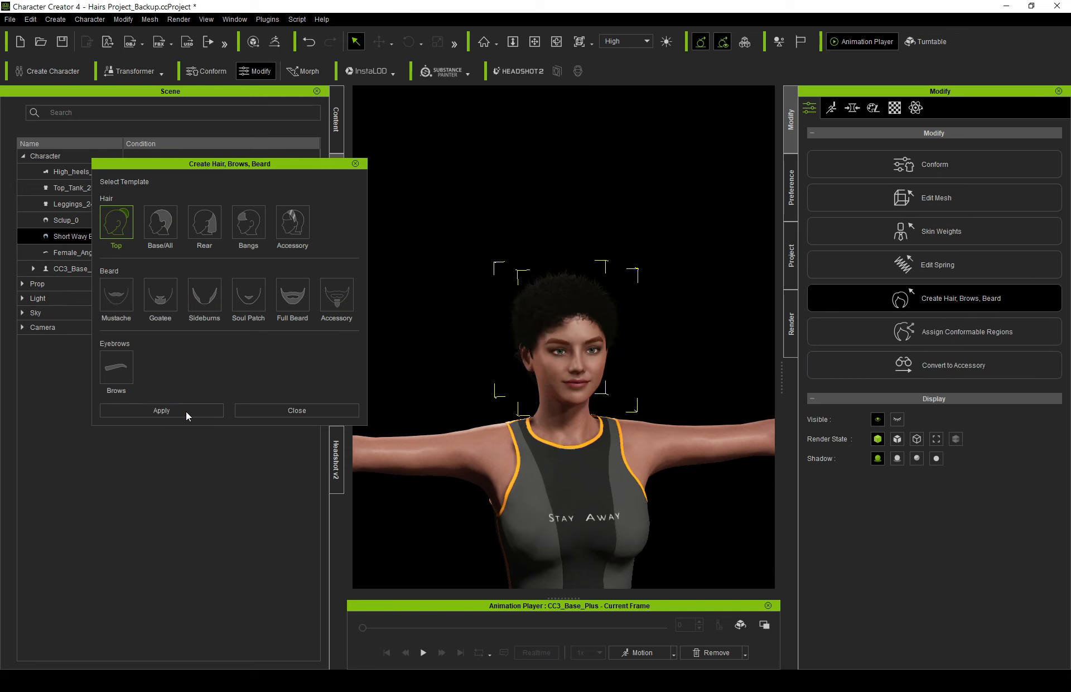
click(278, 414)
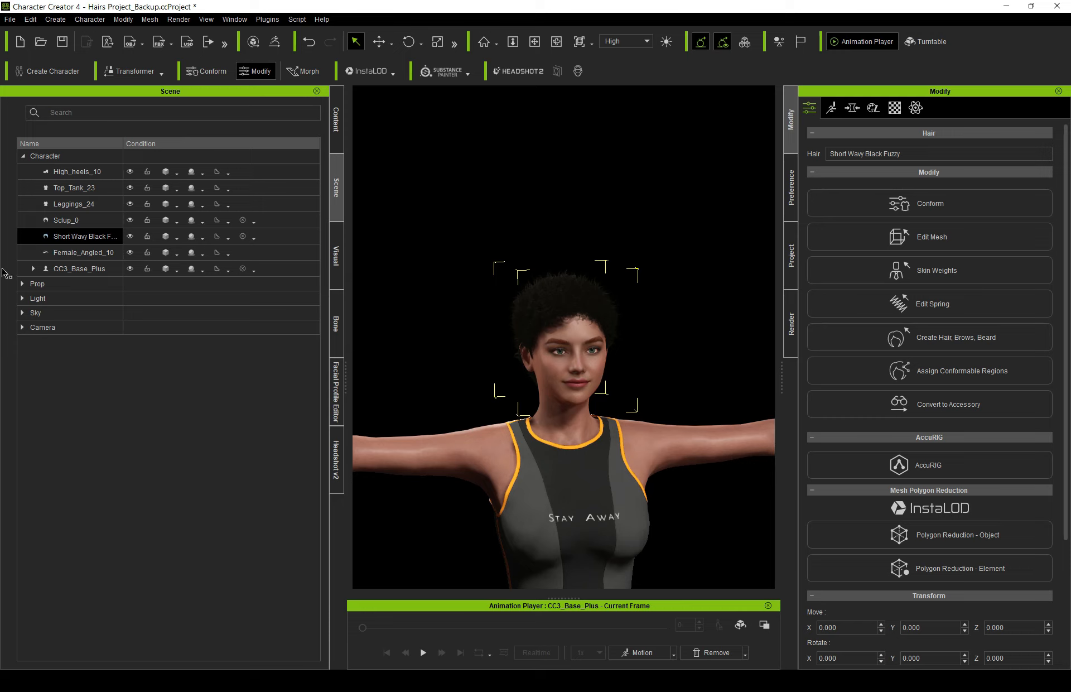
Step: Open the custom HairStyle category of the content library and browse the stored hairstyles
click(337, 119)
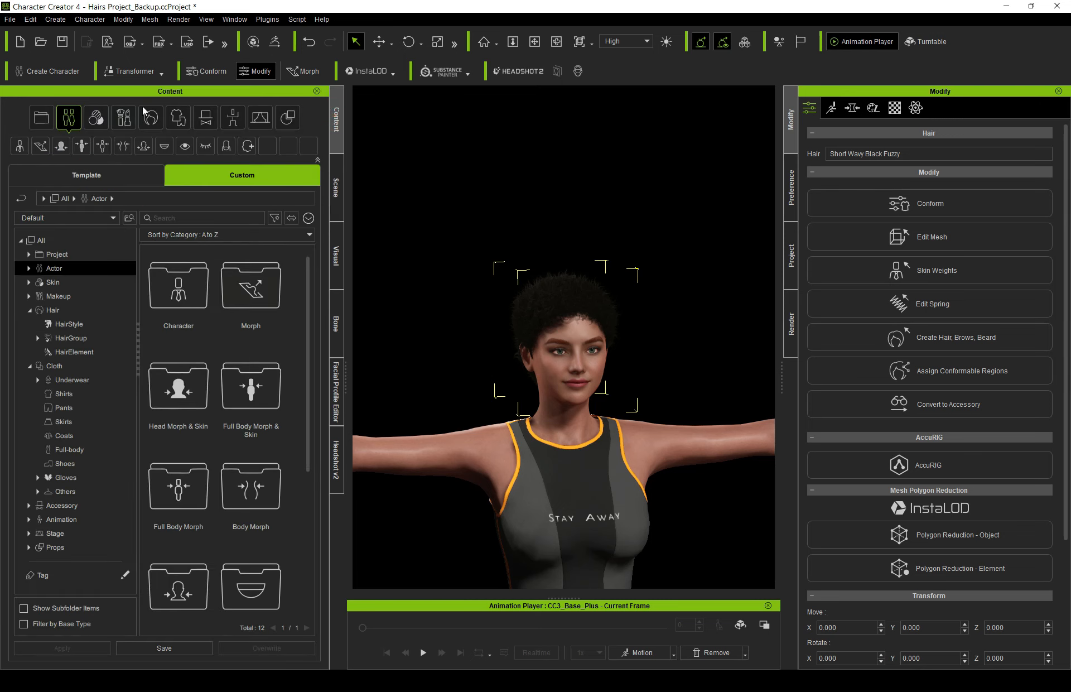
click(152, 118)
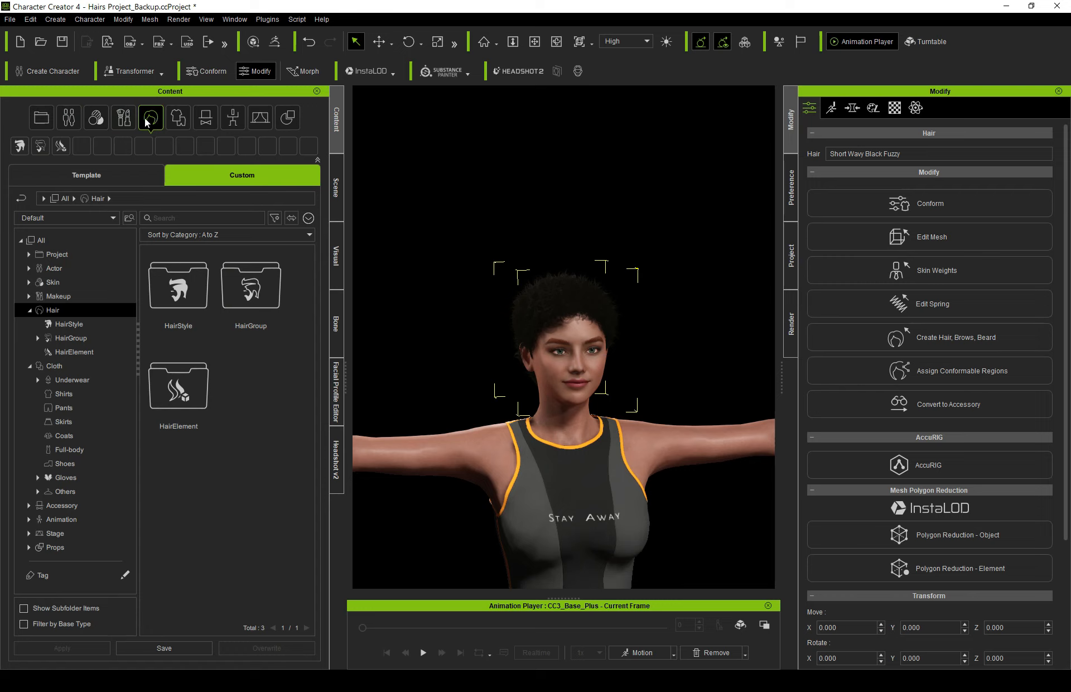
click(18, 148)
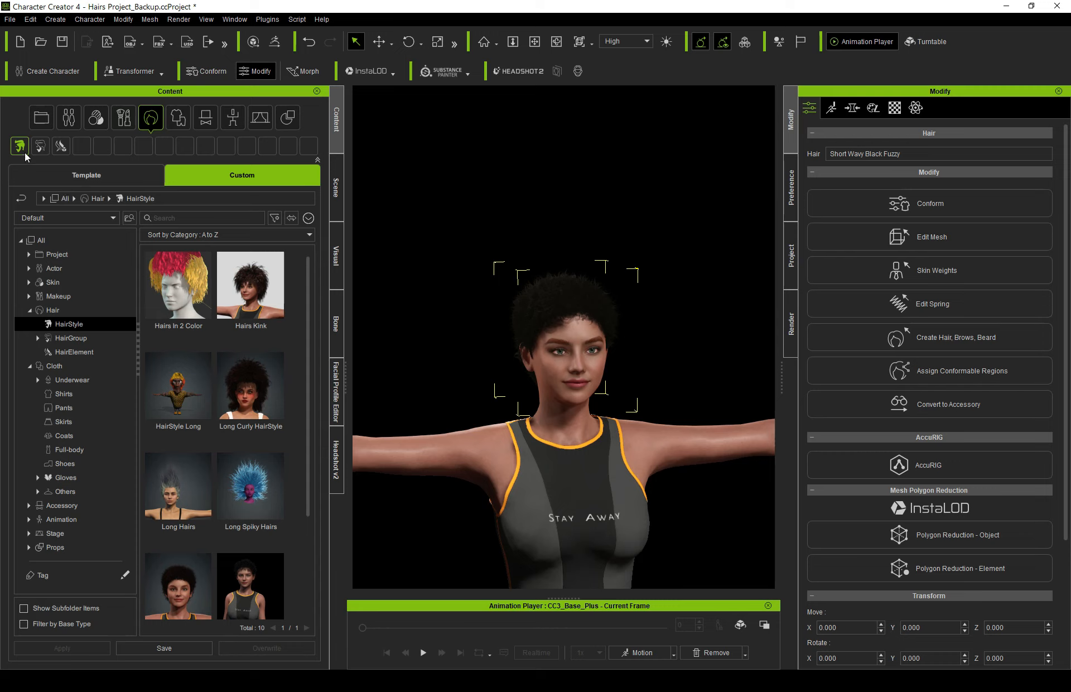
drag(307, 282, 309, 390)
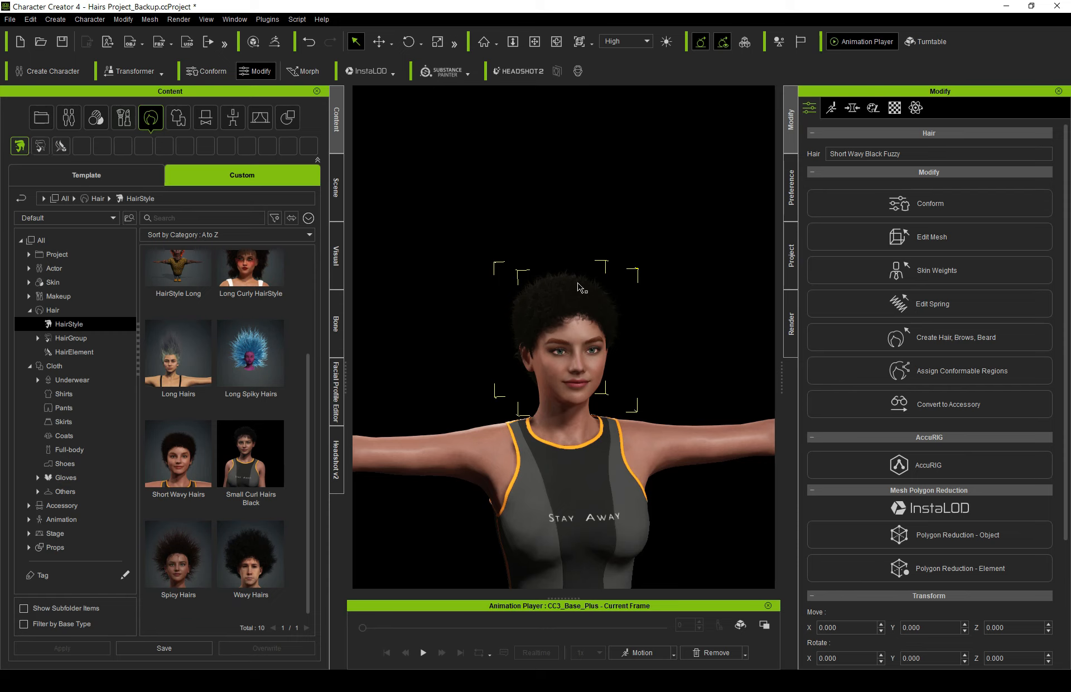
Step: Save the hair to the custom library as Short Wavy Black Fuzzy Hairs with asset type Hair/HairStyle
click(191, 646)
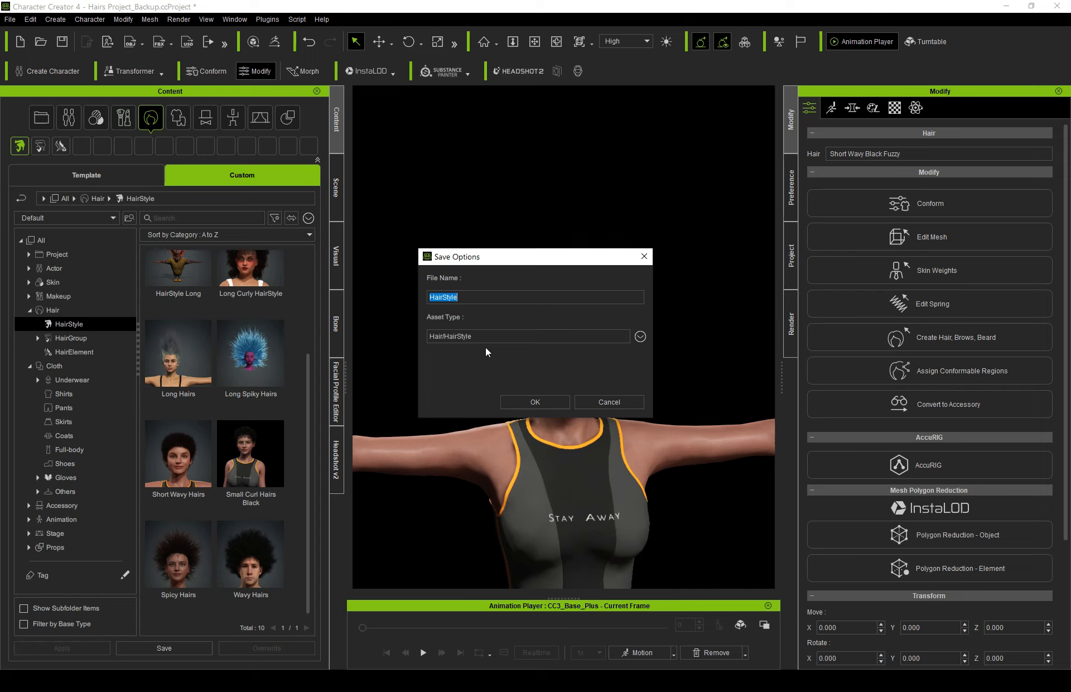
click(640, 337)
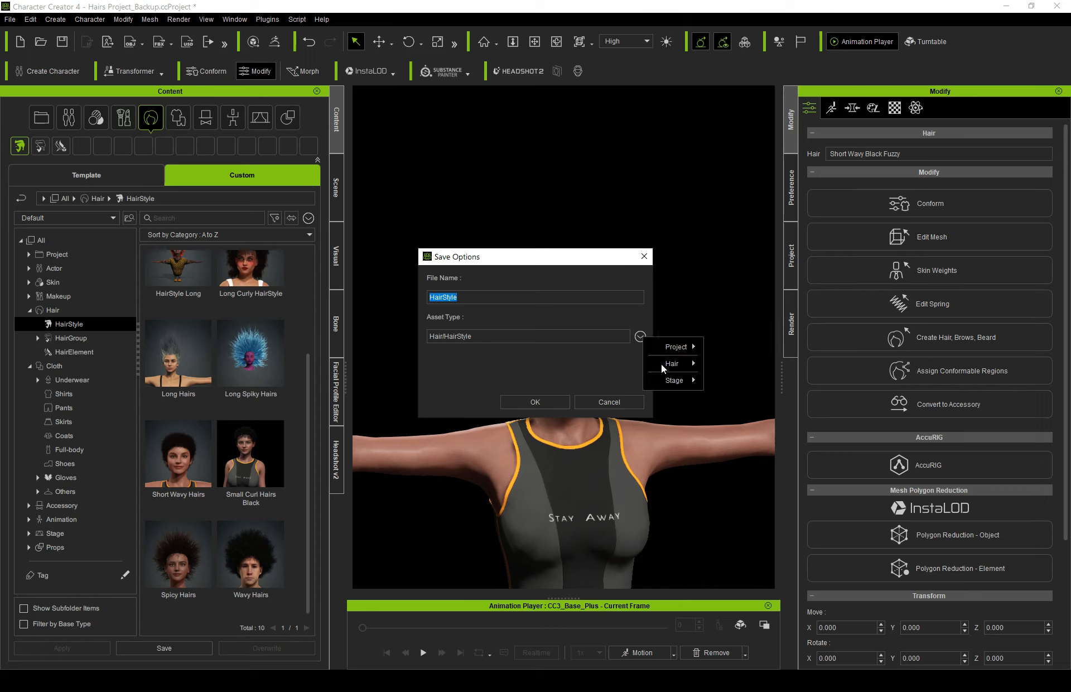
mouse_move(672, 363)
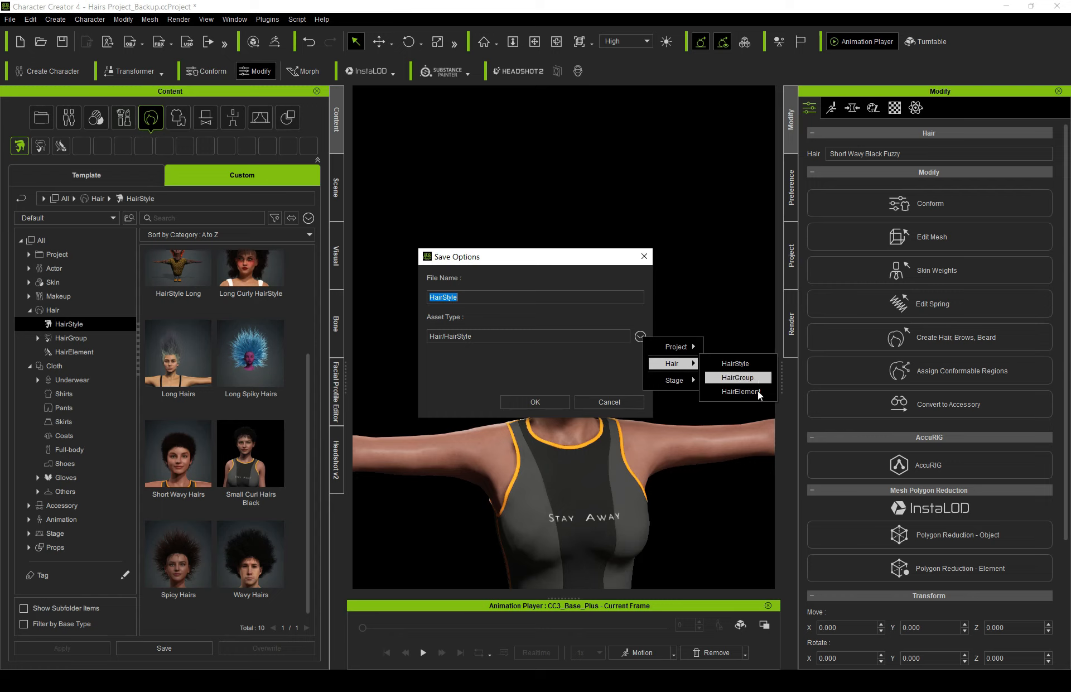
click(739, 364)
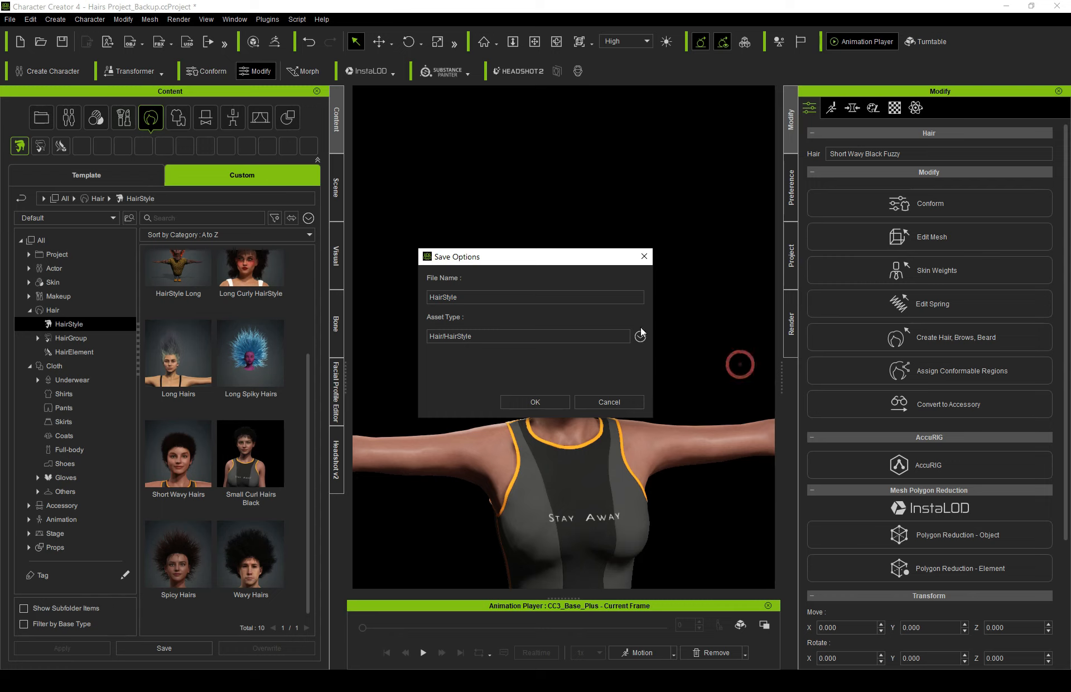
double_click(464, 296)
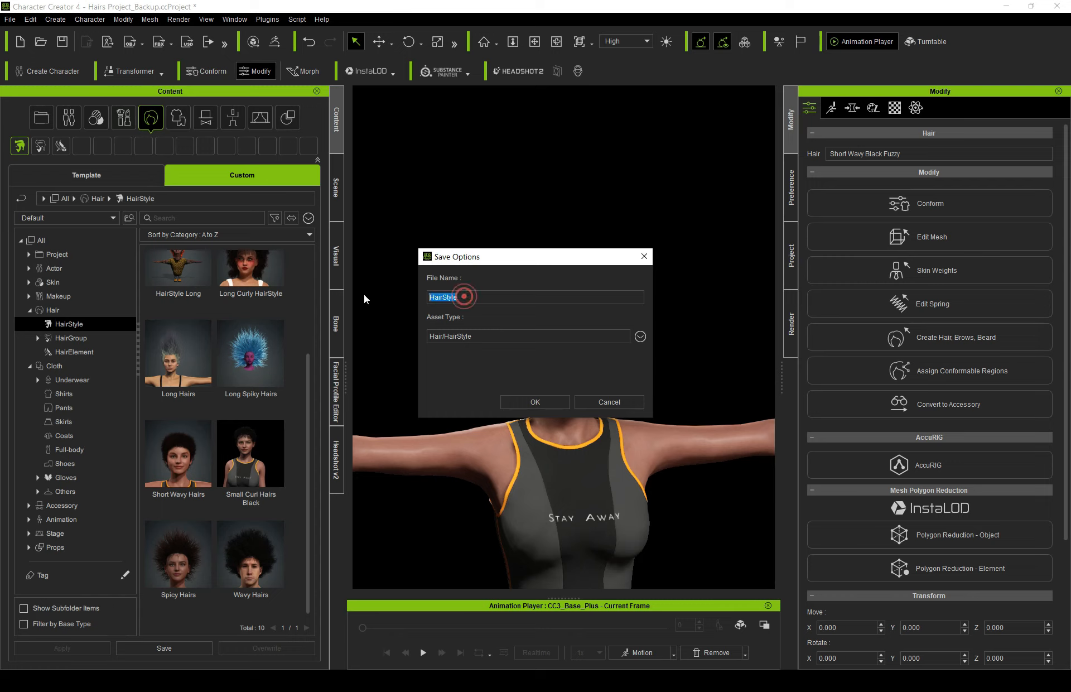
text(Short Wavy Black Fuzzy H)
text(airs)
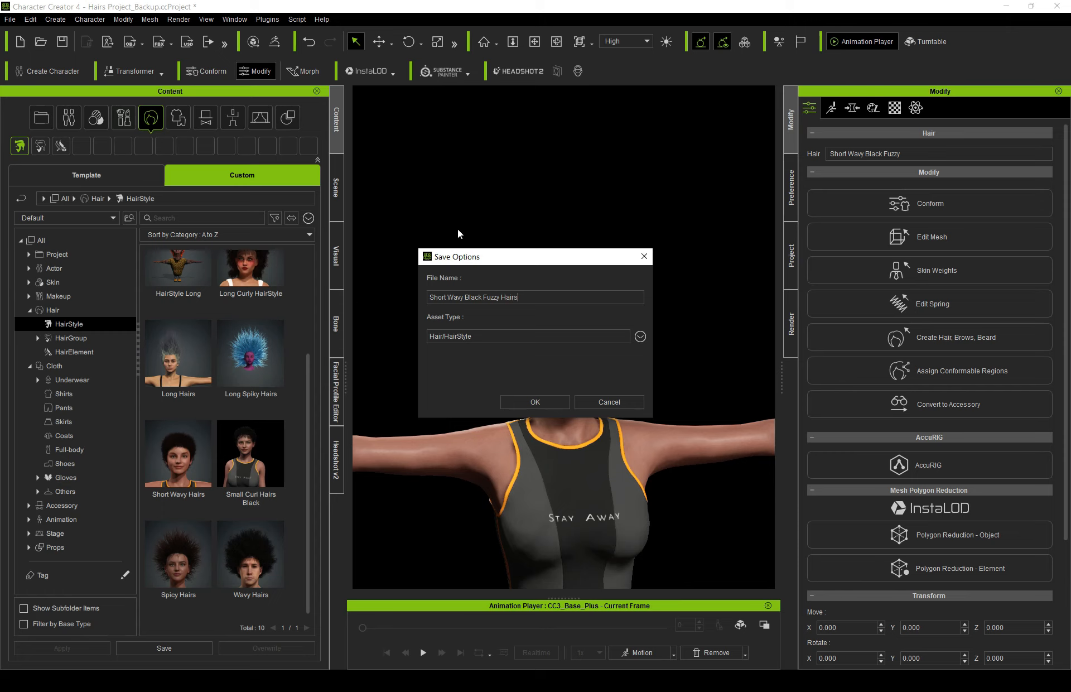
click(535, 401)
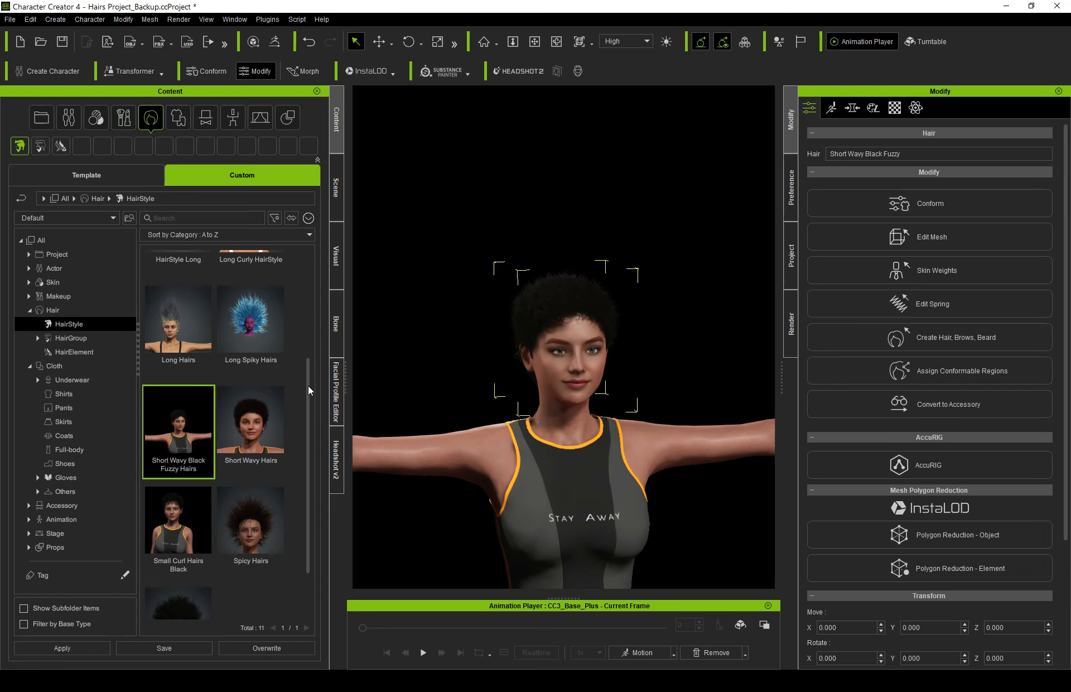
mouse_move(307, 383)
mouse_down()
mouse_move(306, 396)
mouse_move(214, 406)
mouse_up()
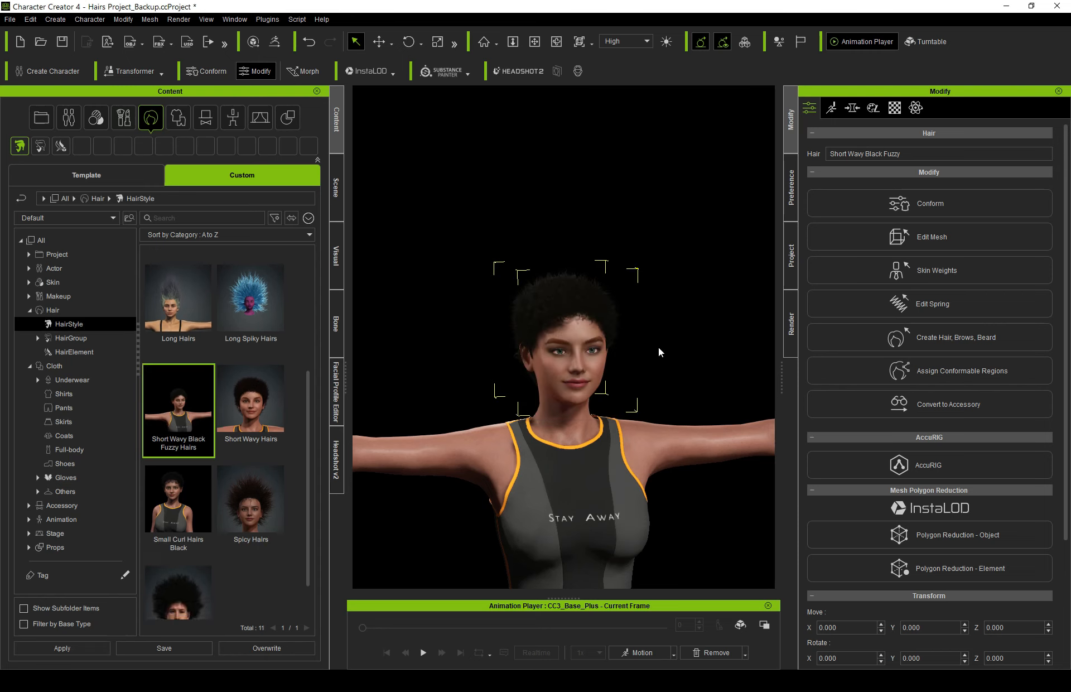
Step: Frame the character's face and hair from the front and capture that view as the Short Wavy Black Fuzzy Hairs thumbnail
click(534, 41)
drag(613, 350, 610, 347)
right_drag(611, 347, 614, 347)
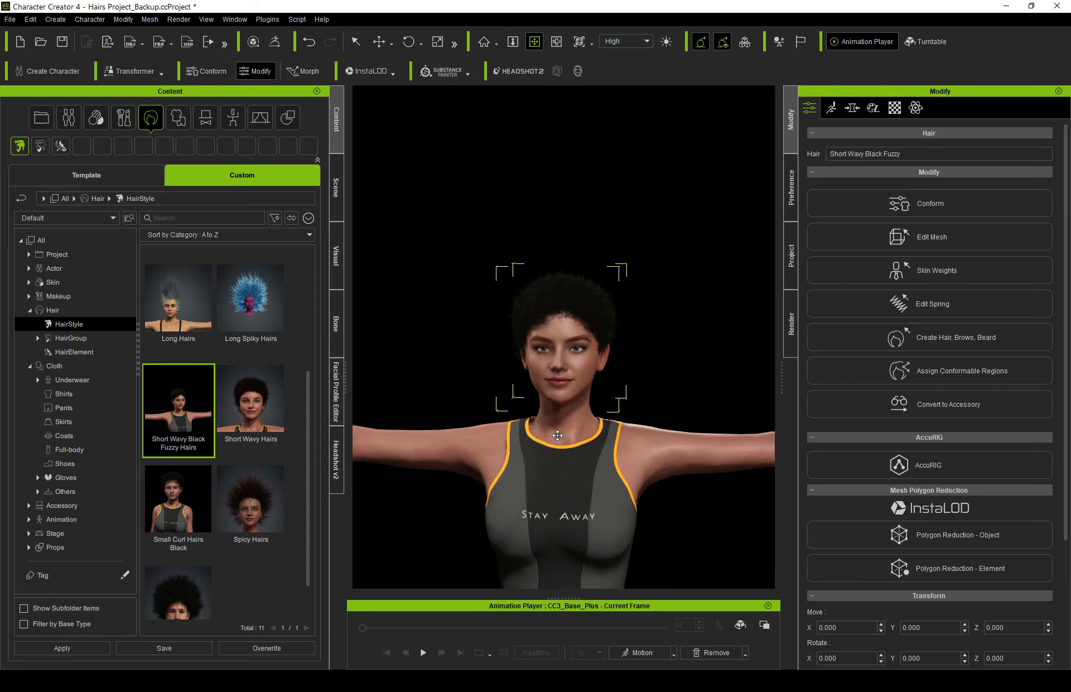
right_drag(565, 454, 609, 339)
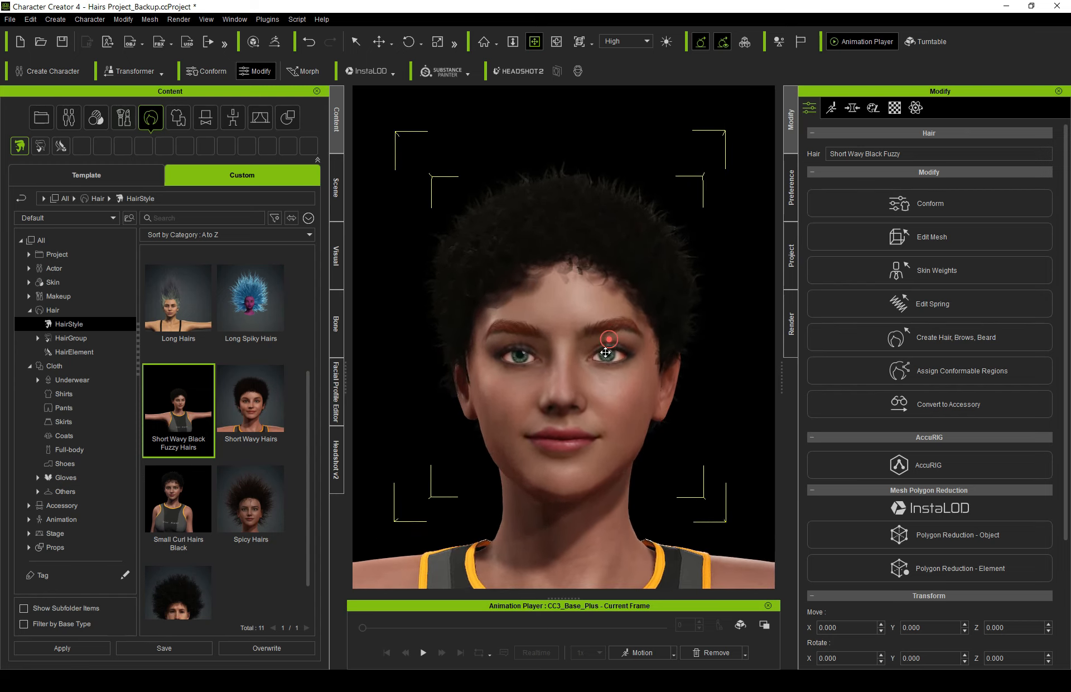
middle_drag(607, 353, 588, 356)
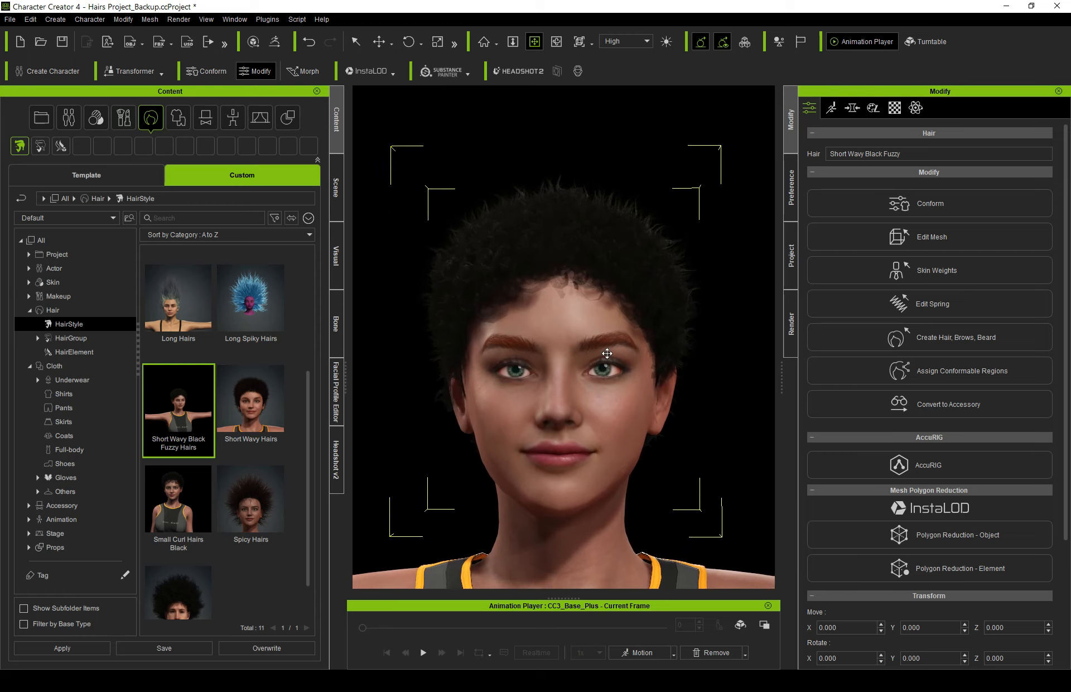
scroll(585, 357, up, 3)
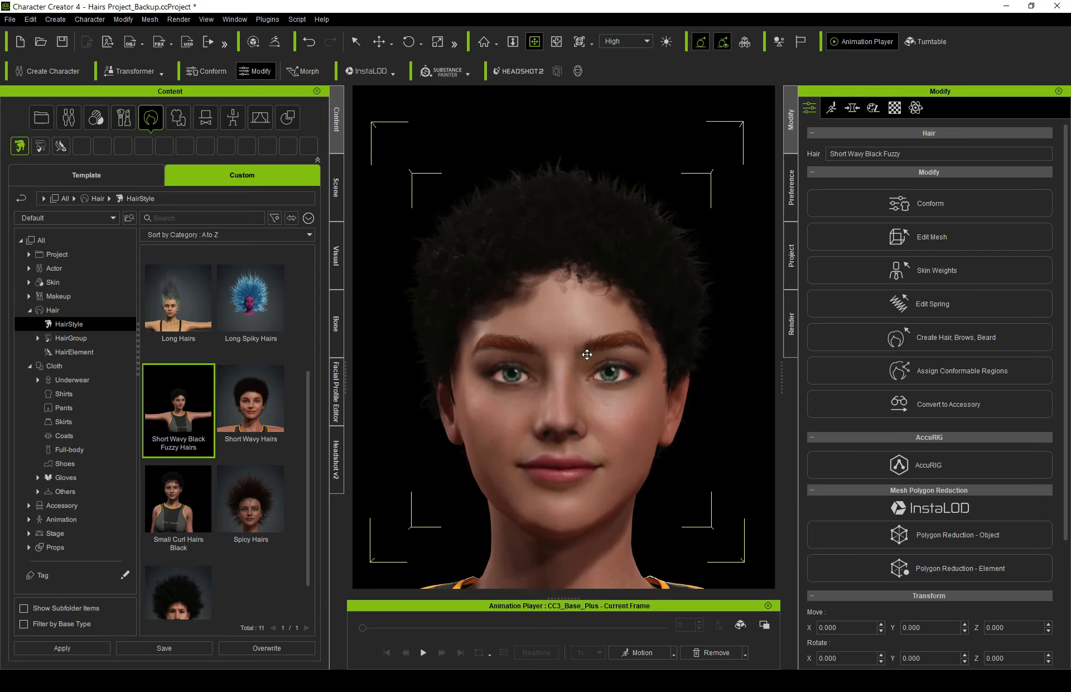
right_click(162, 400)
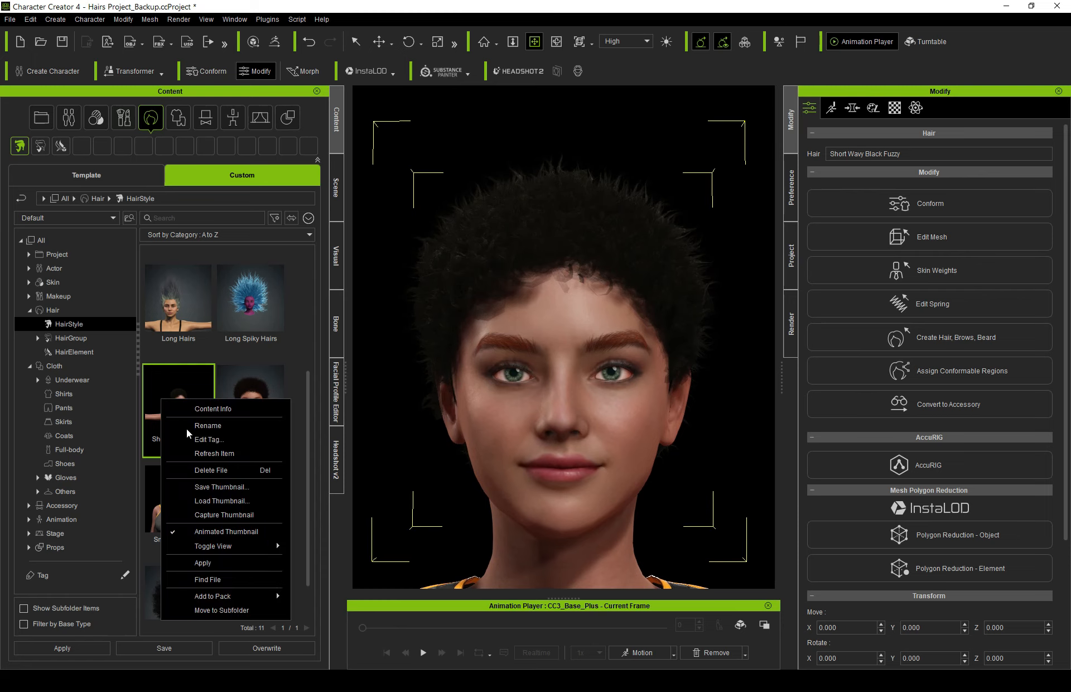
click(245, 515)
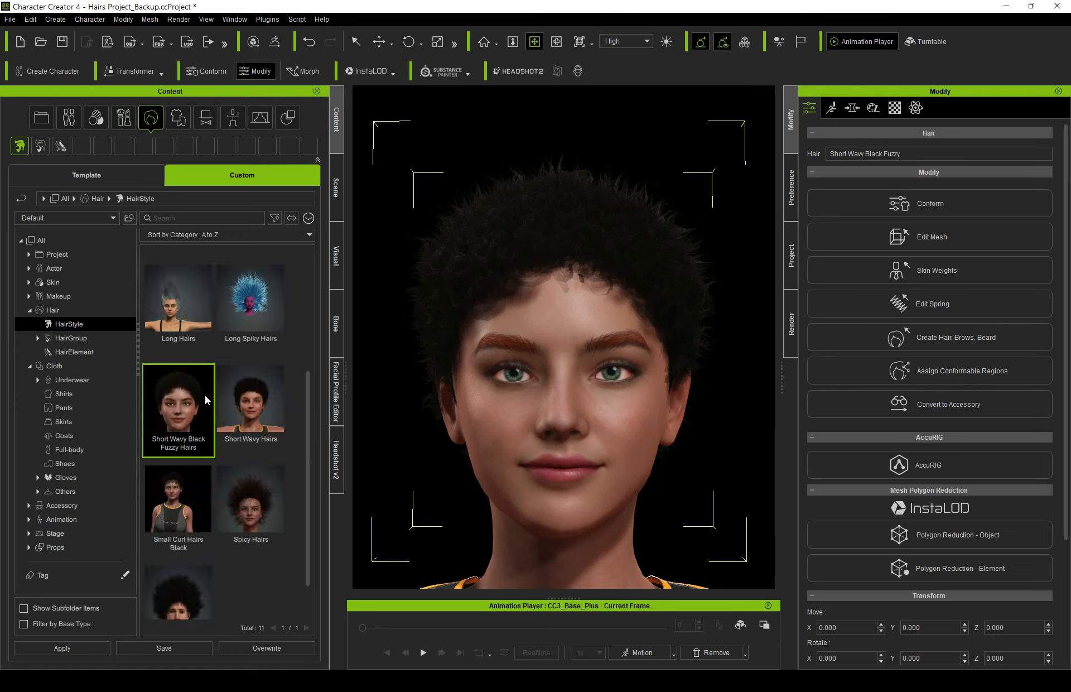
click(265, 590)
click(271, 564)
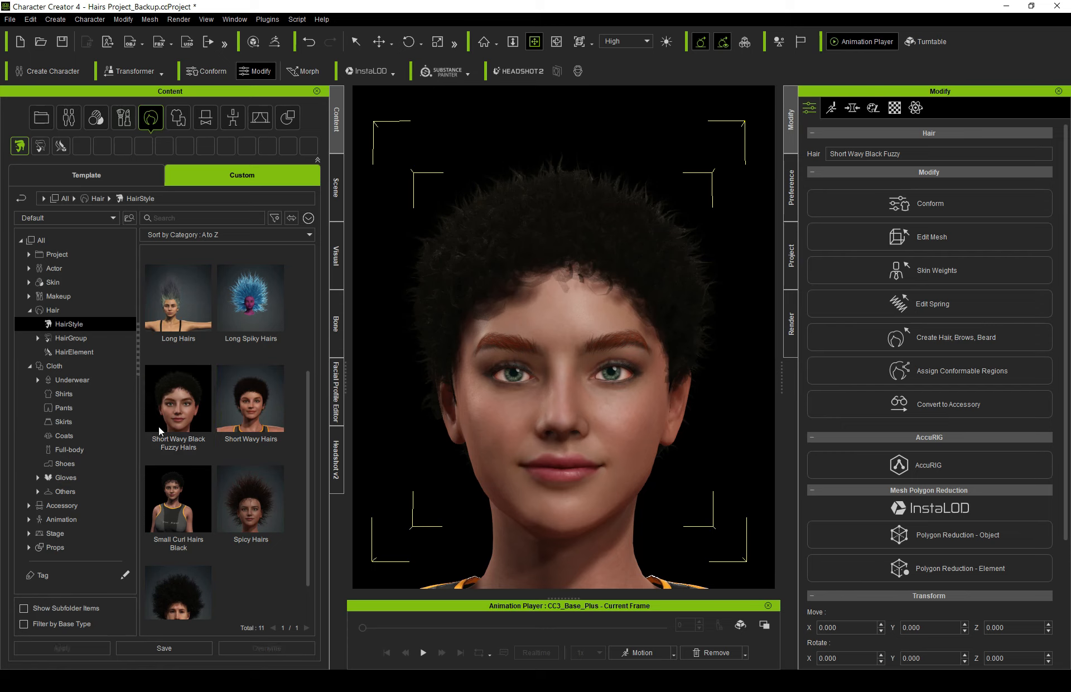
click(564, 272)
scroll(564, 451, down, 3)
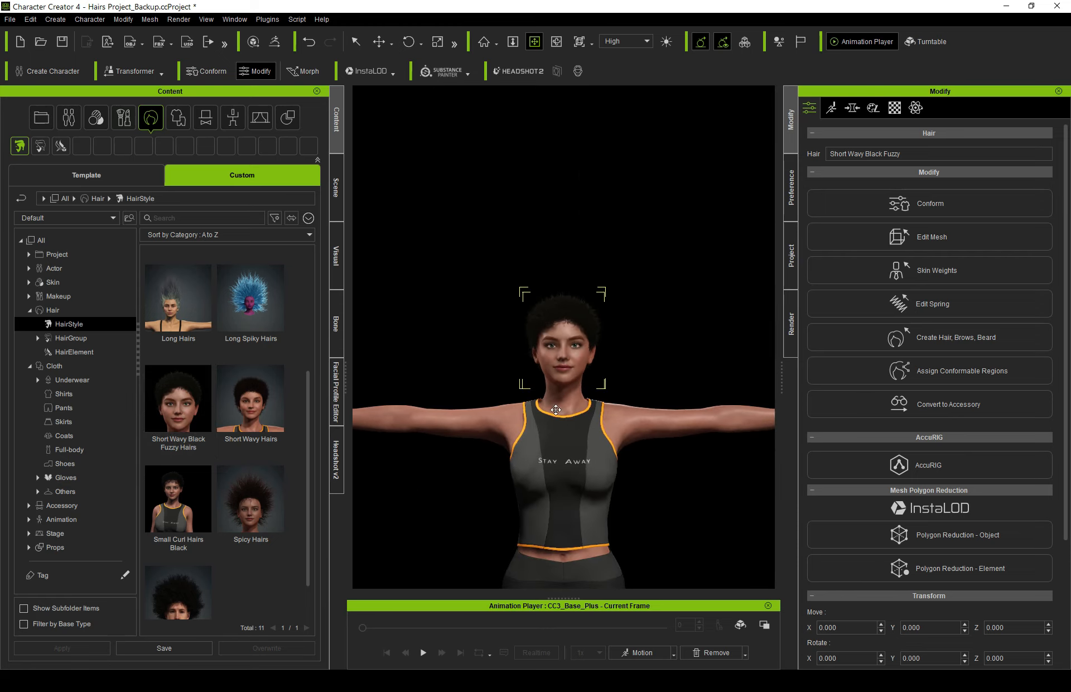
right_drag(555, 420, 555, 259)
right_drag(557, 426, 556, 298)
mouse_move(542, 474)
right_down()
mouse_move(543, 447)
mouse_move(542, 472)
right_up()
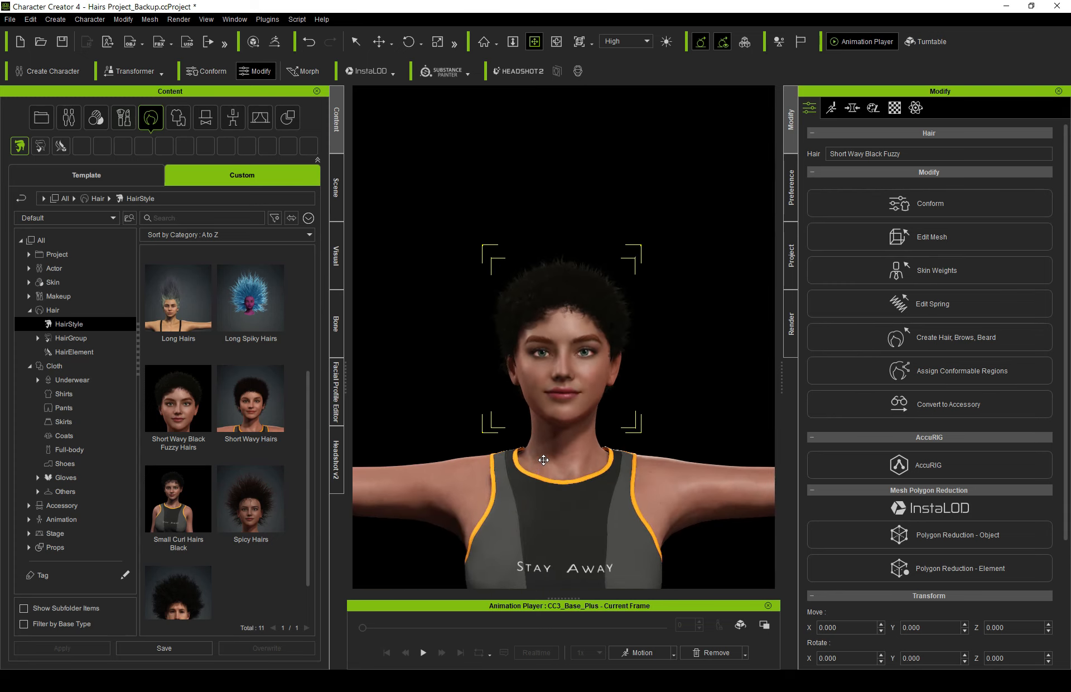